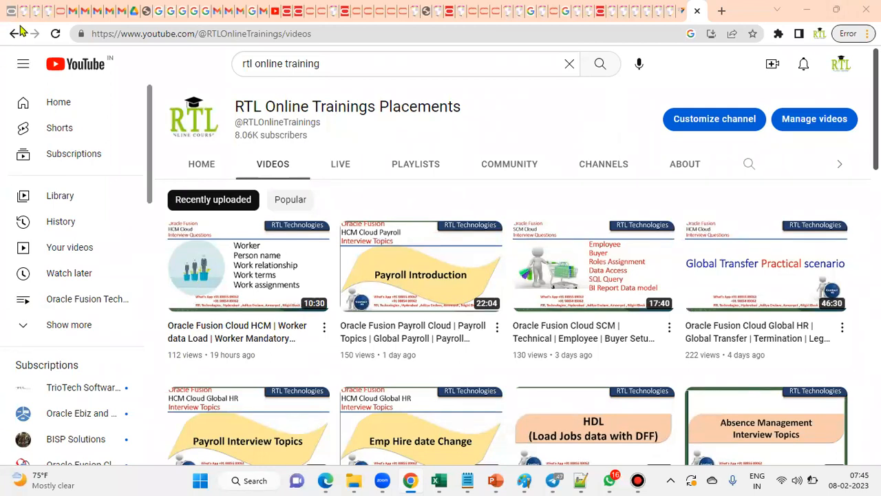
# Switch to the Oracle Fusion Cloud Applications page in Microsoft Edge and show it full screen
pyautogui.click(323, 480)
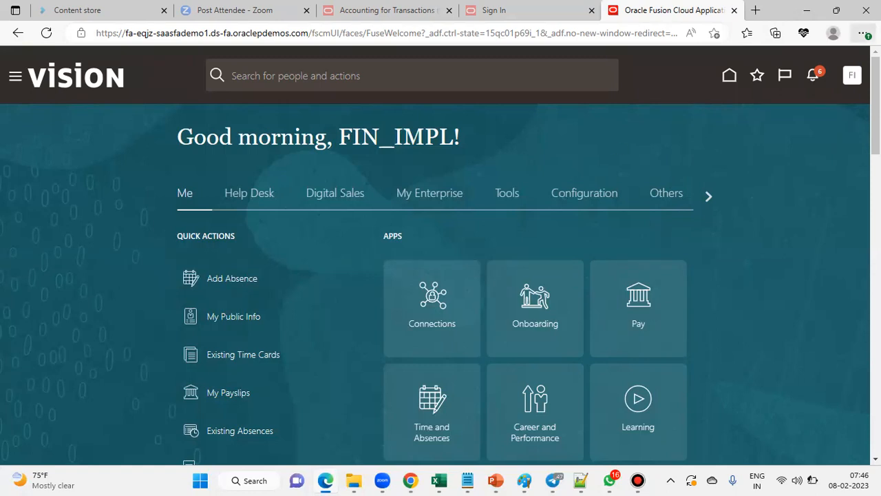
pyautogui.click(863, 33)
pyautogui.click(837, 102)
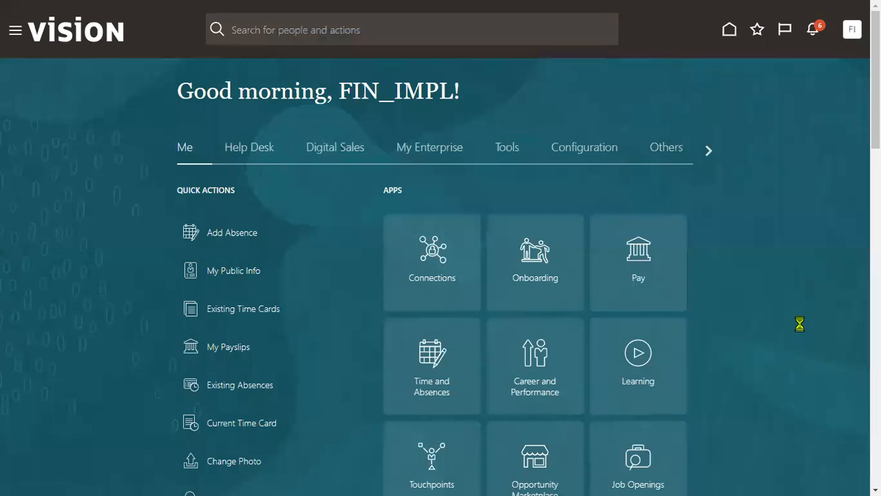
# Open the setup work area and select the Financials offering
pyautogui.click(656, 229)
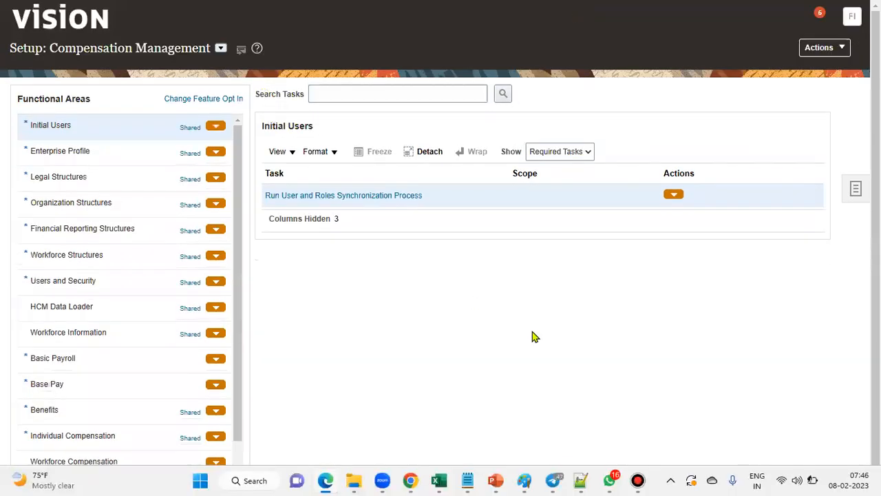
pyautogui.click(220, 48)
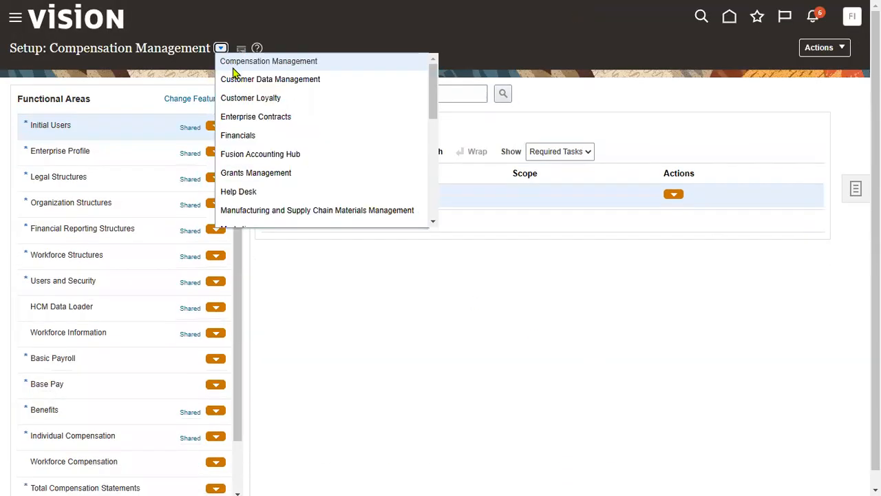
pyautogui.click(266, 142)
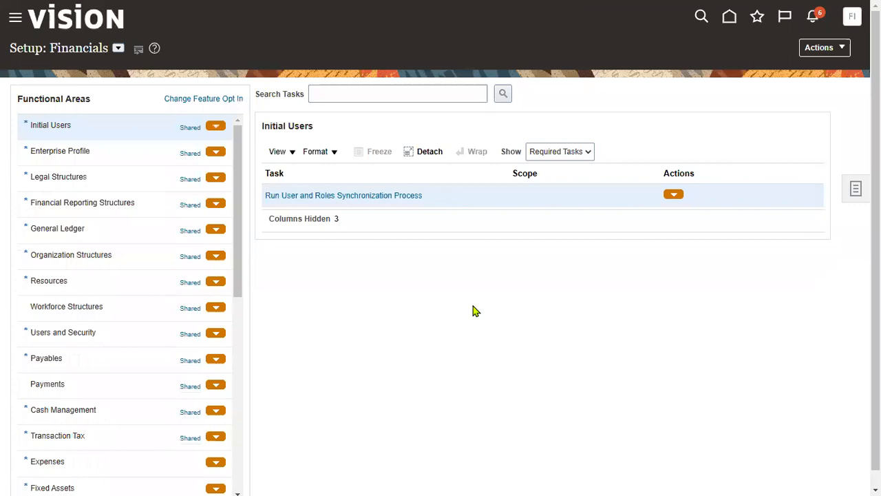
# Search the Financials setup tasks for "common option"
pyautogui.click(409, 92)
pyautogui.write('common option')
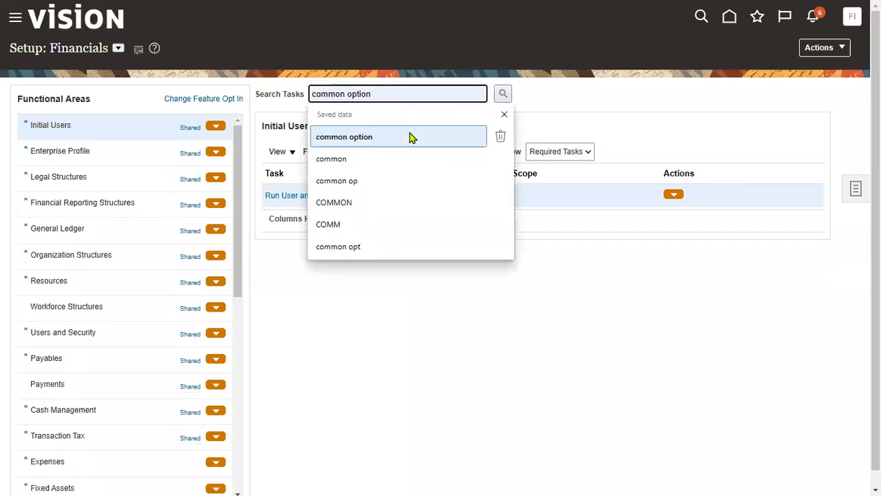
pyautogui.click(413, 137)
pyautogui.click(503, 94)
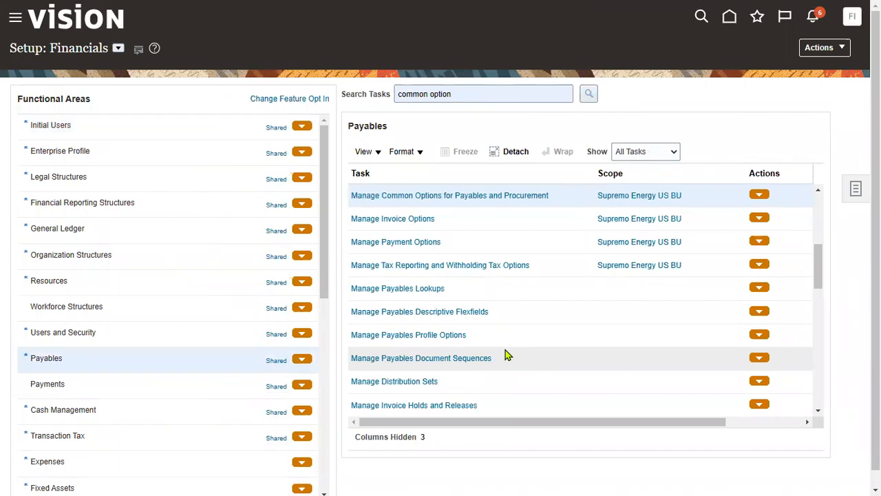
# Set the scope of Manage Common Options for Payables and Procurement to US1 Business Unit, review its options and return to the task list
pyautogui.click(617, 195)
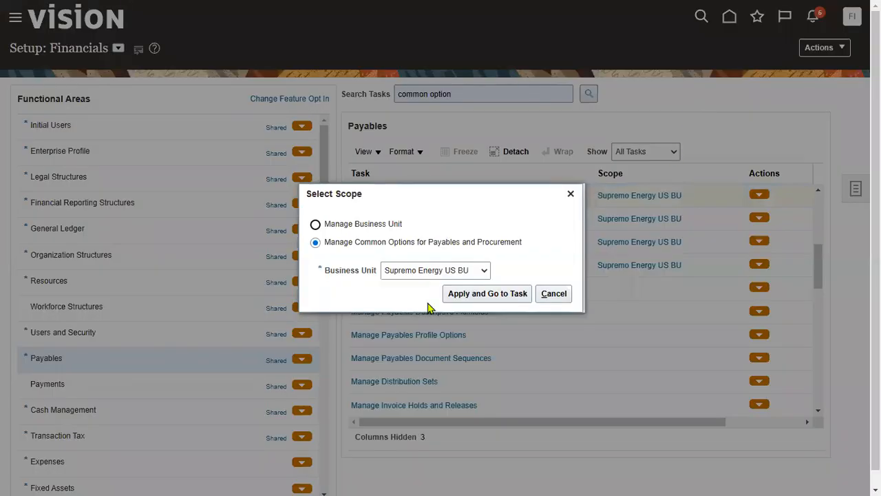
pyautogui.click(460, 272)
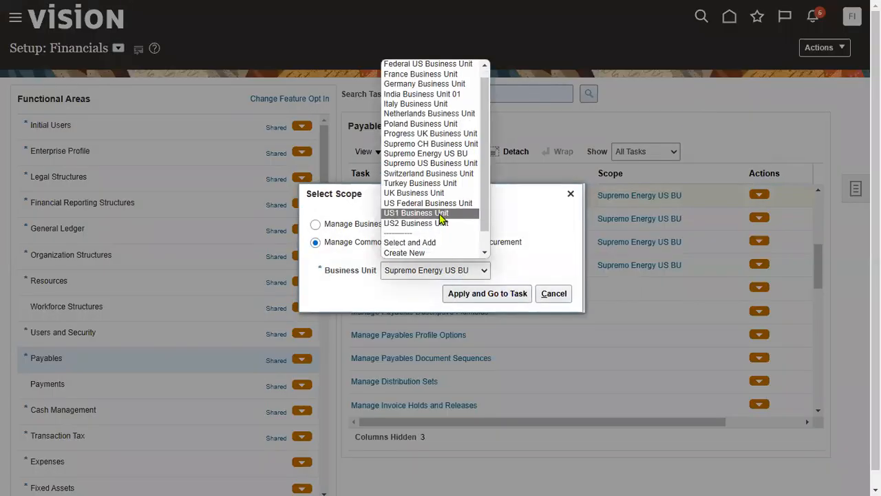
pyautogui.click(441, 213)
pyautogui.click(492, 297)
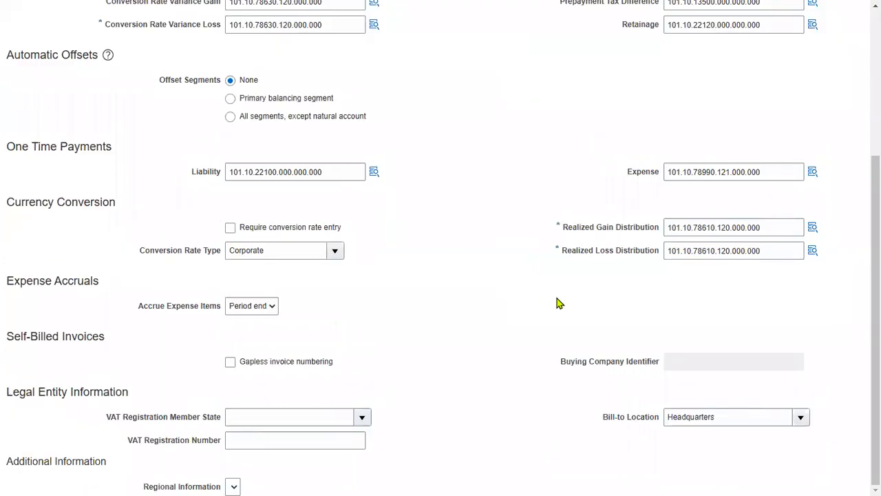
pyautogui.click(800, 48)
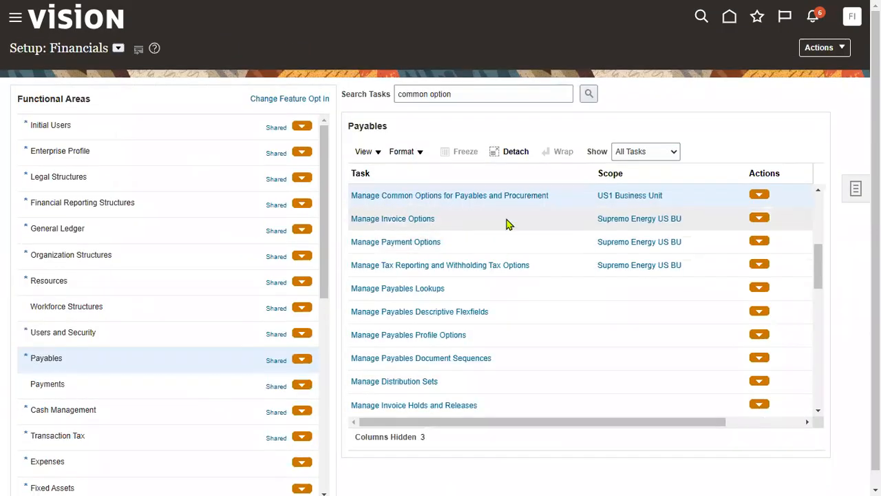
pyautogui.click(418, 221)
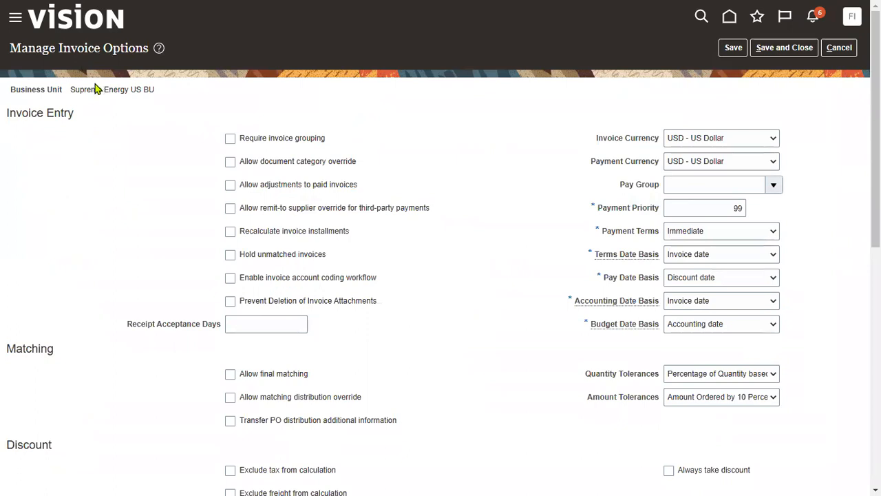
pyautogui.moveTo(72, 89); pyautogui.dragTo(144, 89)
pyautogui.click(839, 48)
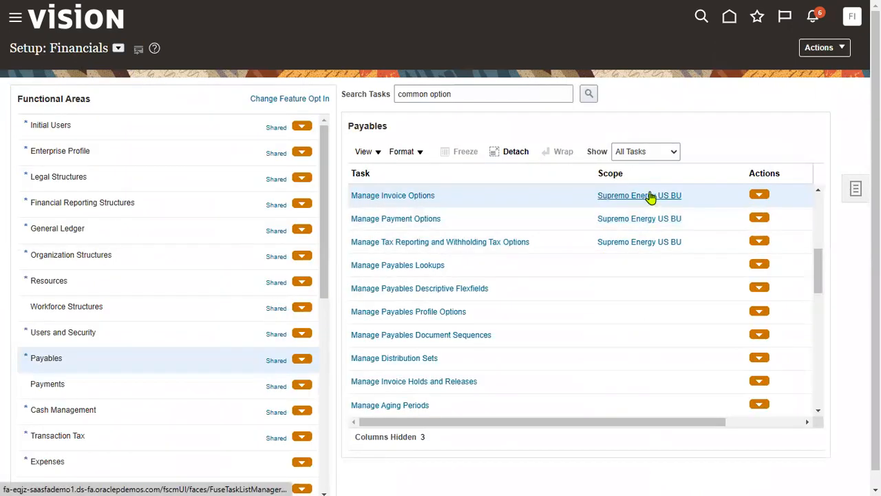
# Set the scope of Manage Invoice Options to US1 Business Unit and open the task
pyautogui.click(659, 199)
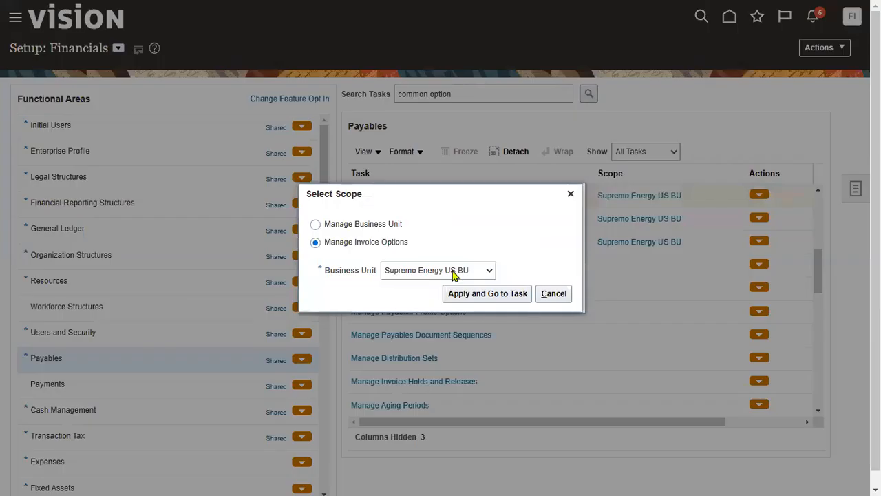
pyautogui.click(453, 276)
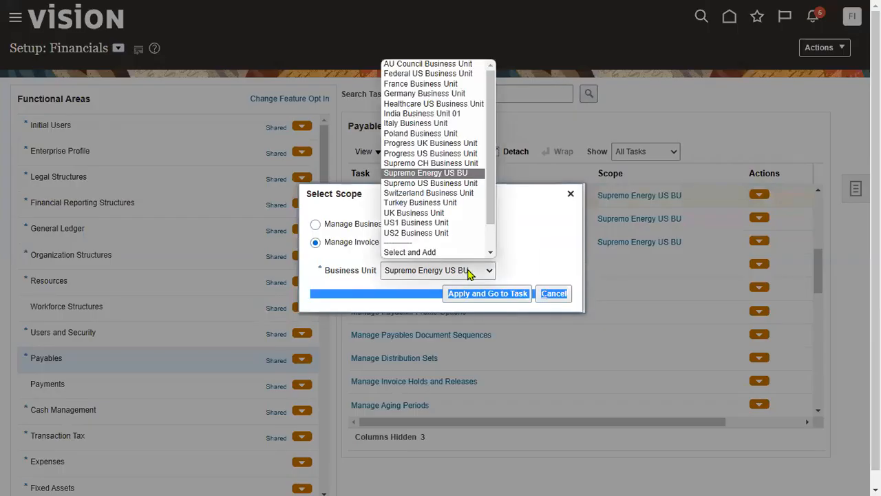
pyautogui.click(454, 225)
pyautogui.click(516, 295)
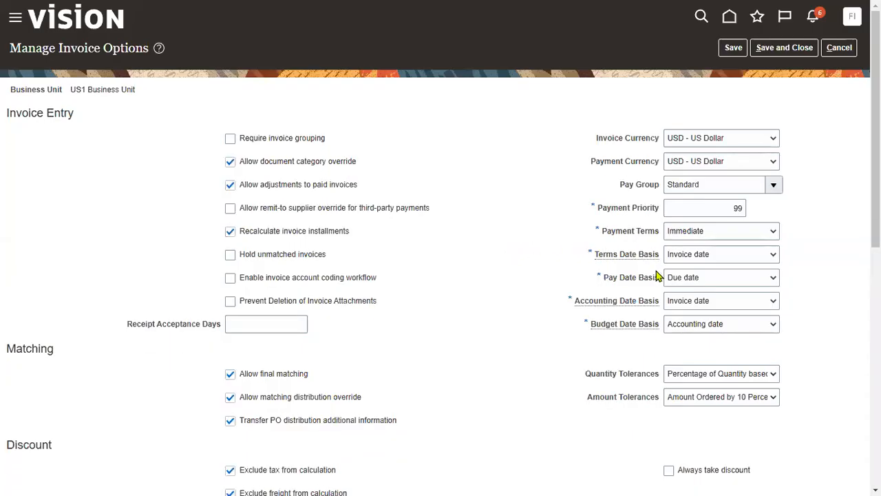
# Set the Terms Date Basis under Invoice Entry to Goods received date, then save and close the invoice options
pyautogui.moveTo(596, 260); pyautogui.dragTo(657, 256)
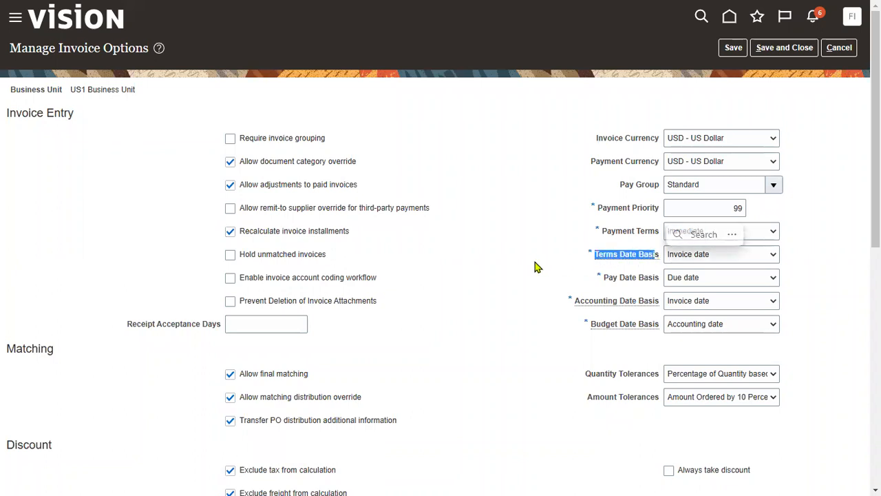
pyautogui.click(542, 266)
pyautogui.moveTo(607, 260)
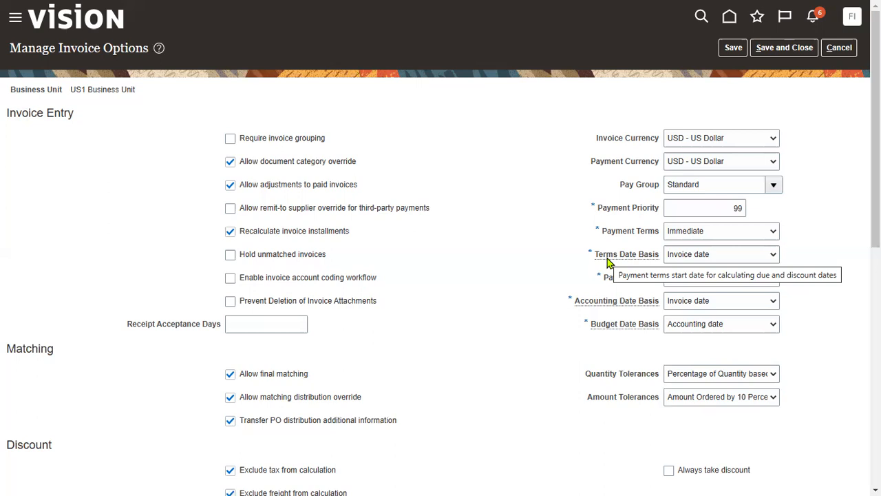
pyautogui.click(692, 257)
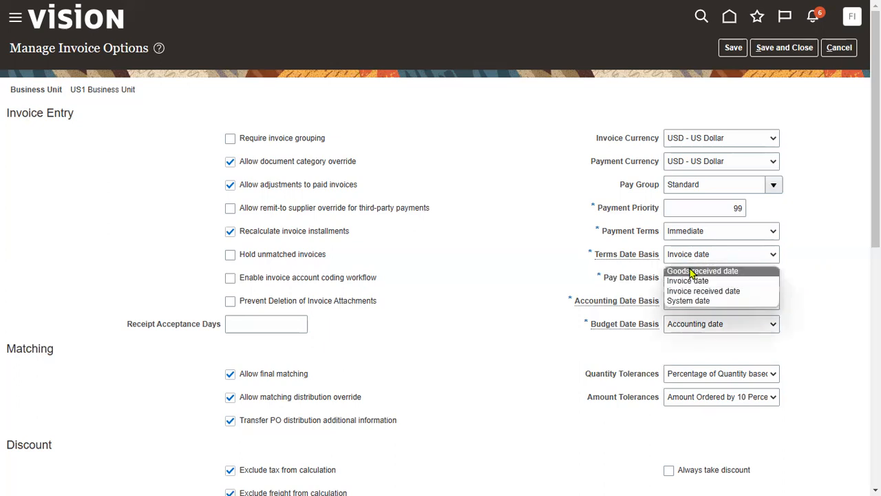
pyautogui.click(690, 272)
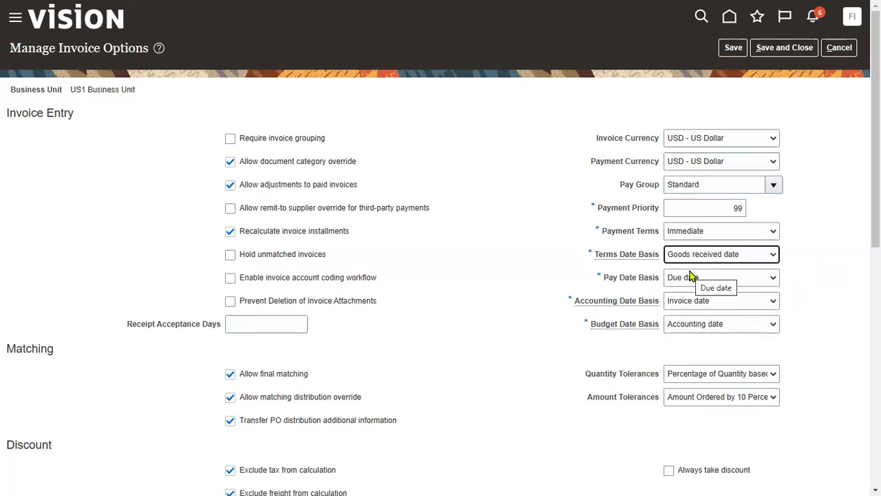
pyautogui.click(732, 56)
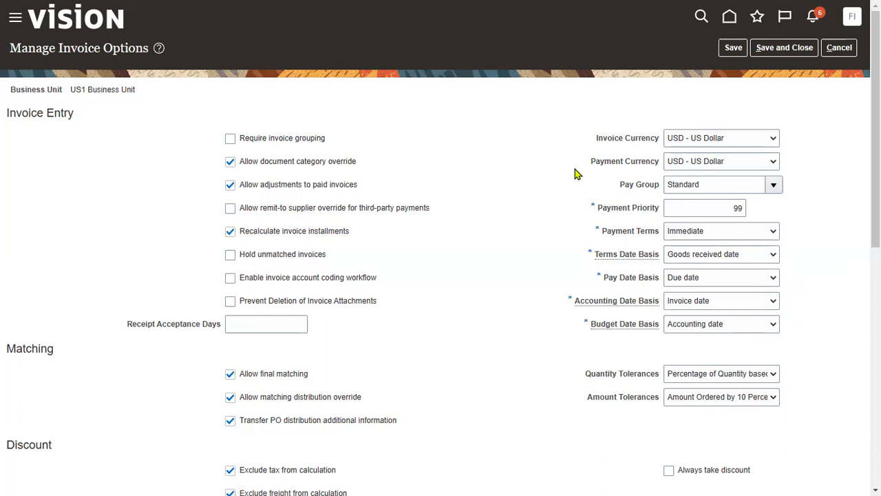
pyautogui.moveTo(647, 263)
pyautogui.click(784, 48)
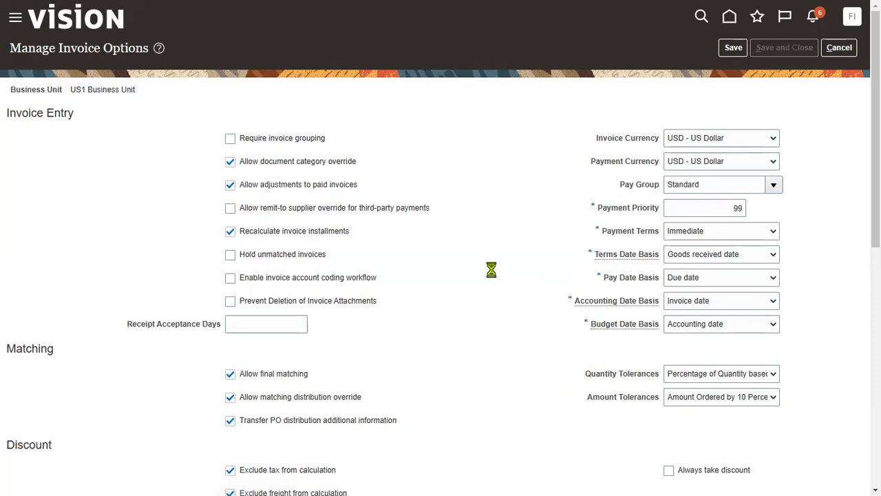
# Go to the Payables Invoices work area and start creating an invoice
pyautogui.click(15, 24)
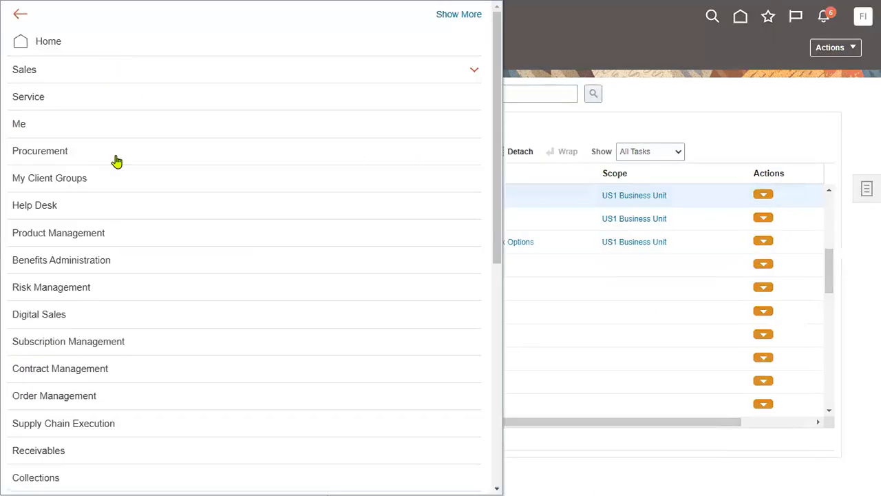
pyautogui.scroll(-3, 103, 317)
pyautogui.click(103, 317)
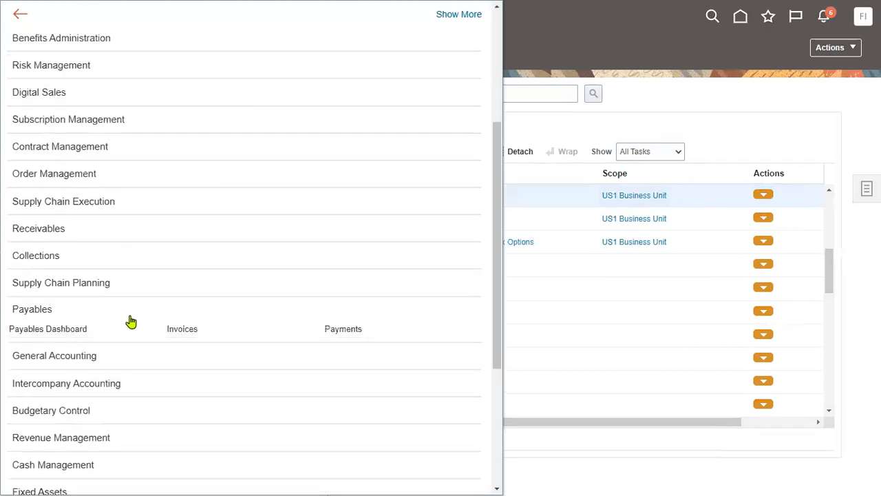
pyautogui.click(173, 334)
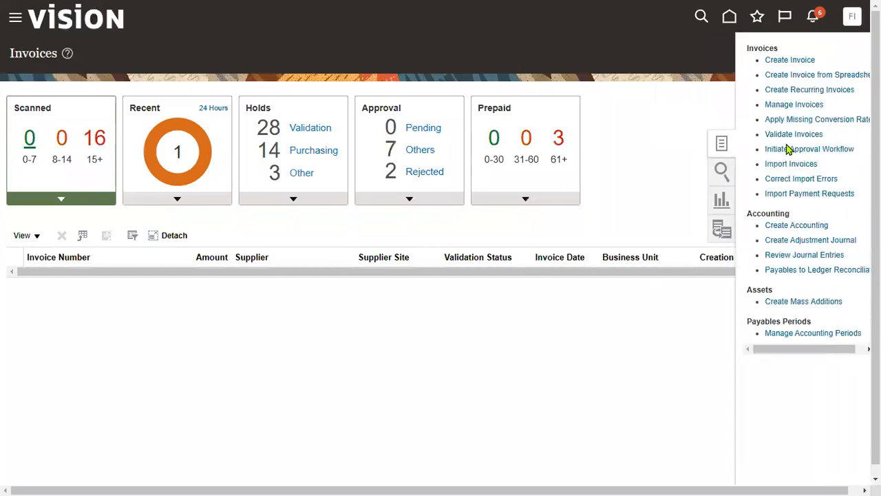
pyautogui.click(800, 62)
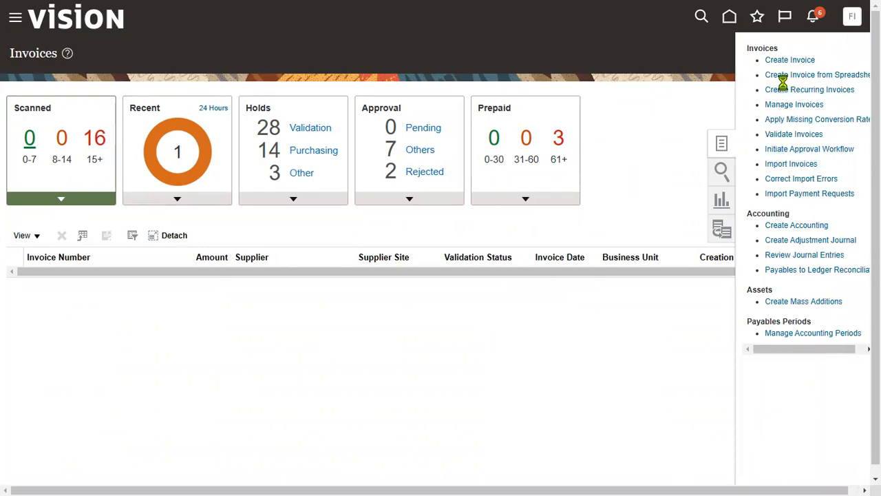
pyautogui.click(783, 196)
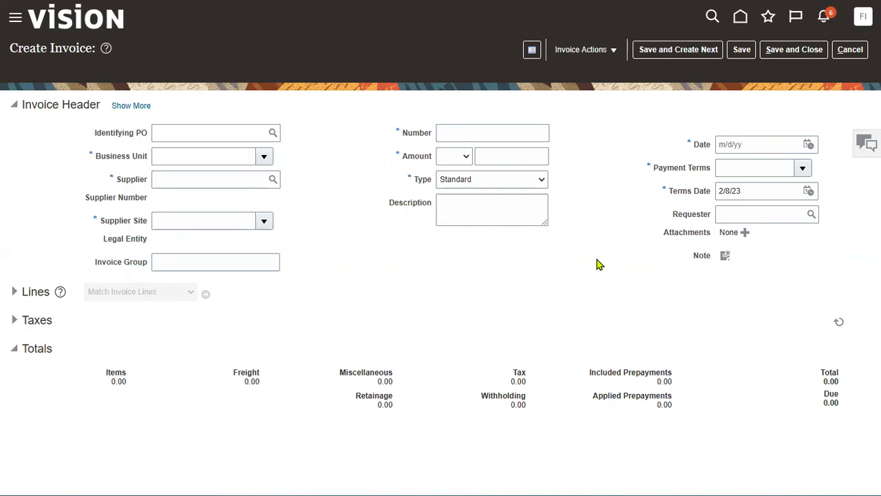
# Examine the Date and Terms Date fields in the new invoice's header
pyautogui.moveTo(694, 145); pyautogui.dragTo(713, 146)
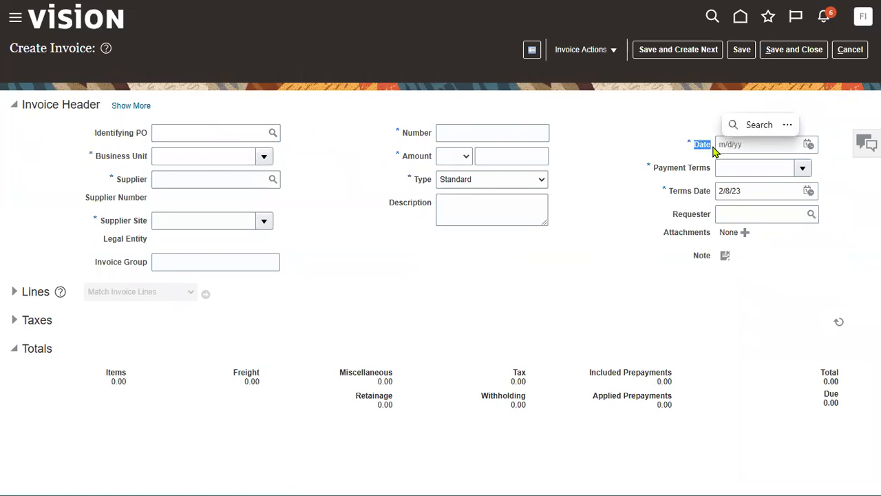
pyautogui.moveTo(669, 192); pyautogui.dragTo(738, 183)
pyautogui.click(810, 146)
pyautogui.click(615, 137)
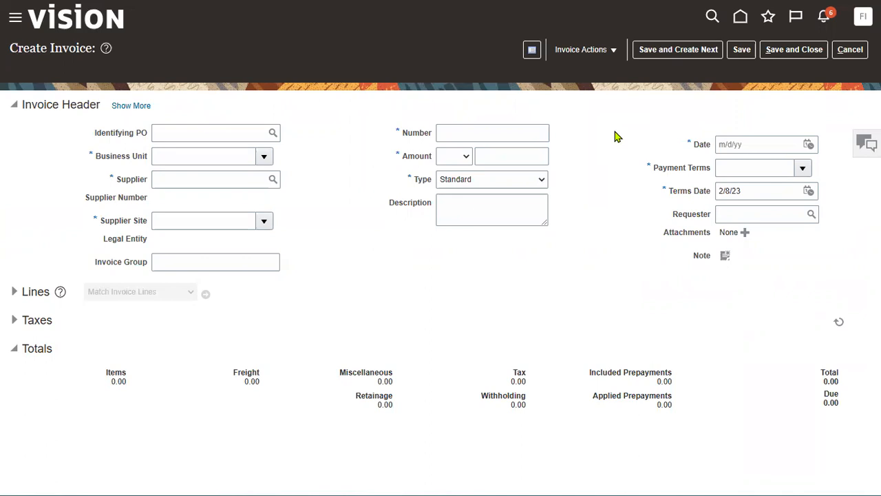
pyautogui.doubleClick(701, 145)
pyautogui.click(607, 150)
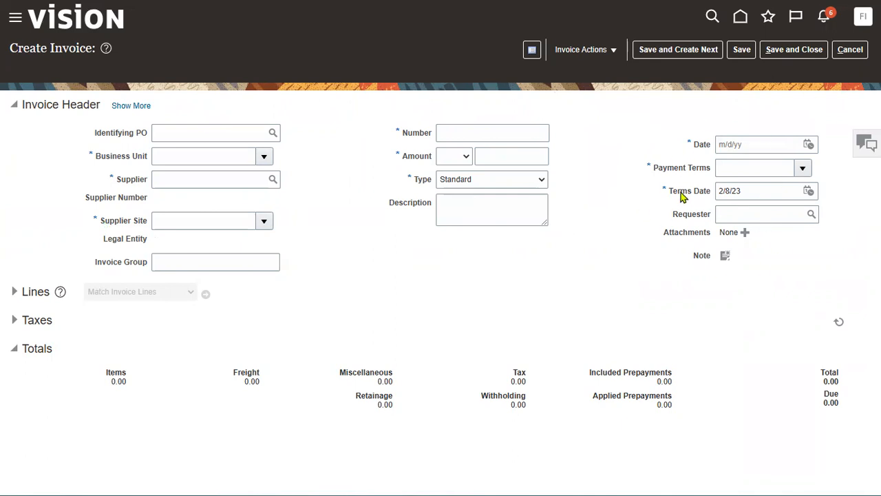
# Expand the invoice header to show more fields and review Goods Received, Invoice Received, Date and Terms Date
pyautogui.click(134, 107)
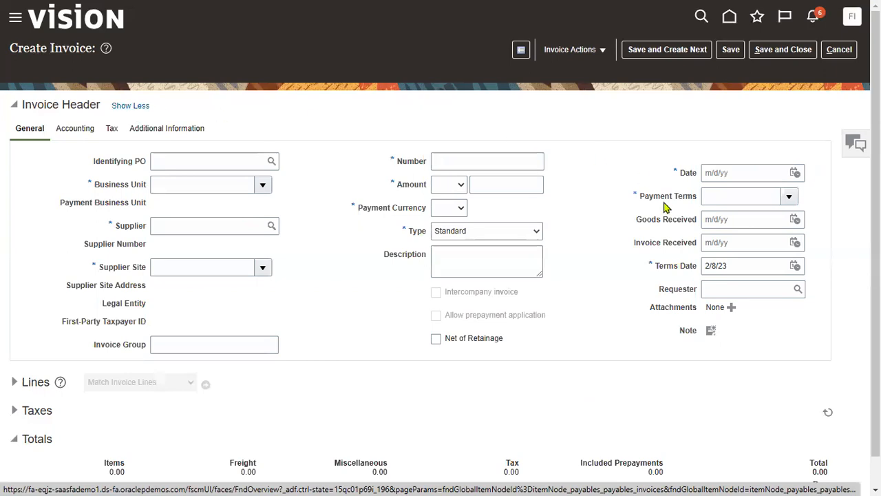
pyautogui.moveTo(639, 222); pyautogui.dragTo(687, 232)
pyautogui.moveTo(633, 246); pyautogui.dragTo(697, 242)
pyautogui.moveTo(679, 173); pyautogui.dragTo(702, 174)
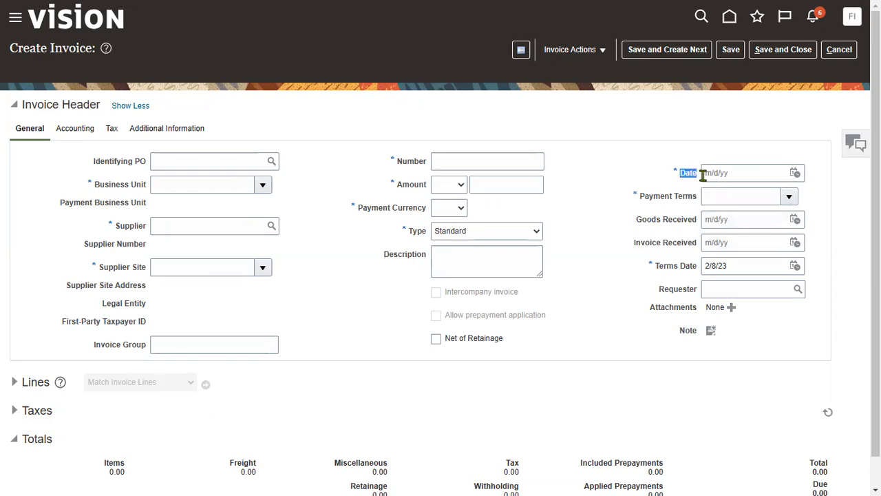
pyautogui.moveTo(657, 268); pyautogui.dragTo(700, 276)
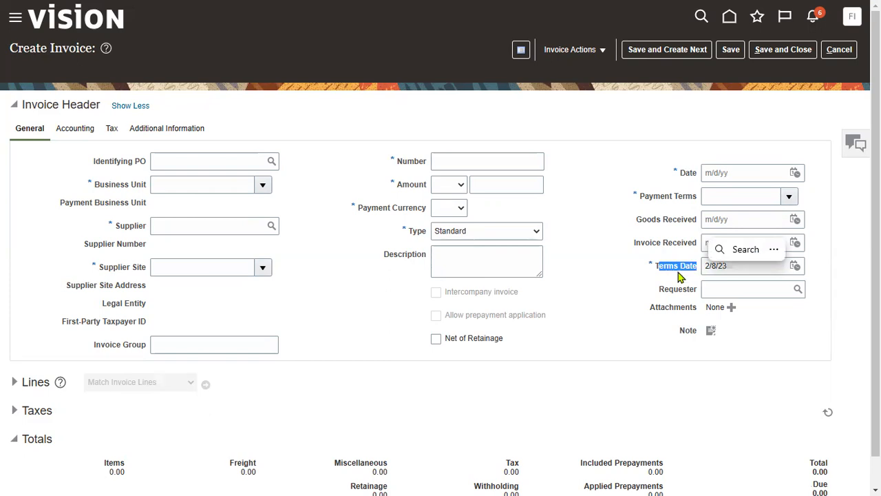
pyautogui.click(615, 274)
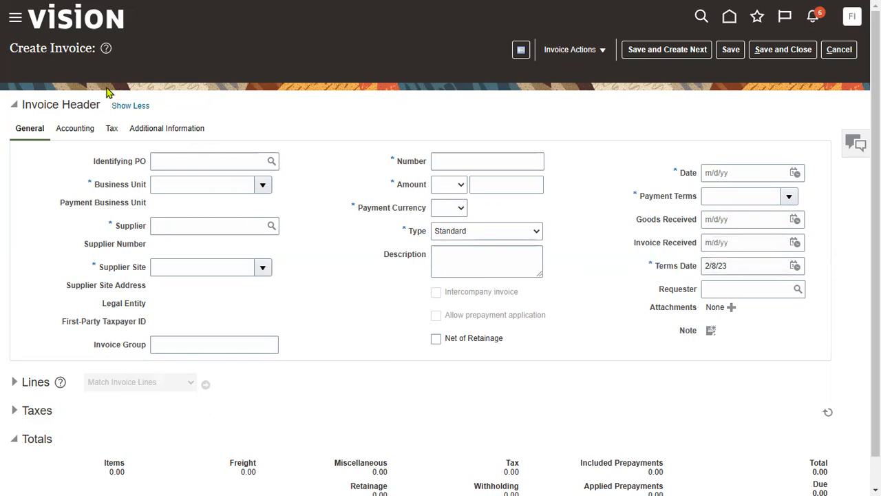
# Set the invoice's Business Unit to US1 Business Unit and its Goods Received date to 2/4/2023
pyautogui.click(159, 182)
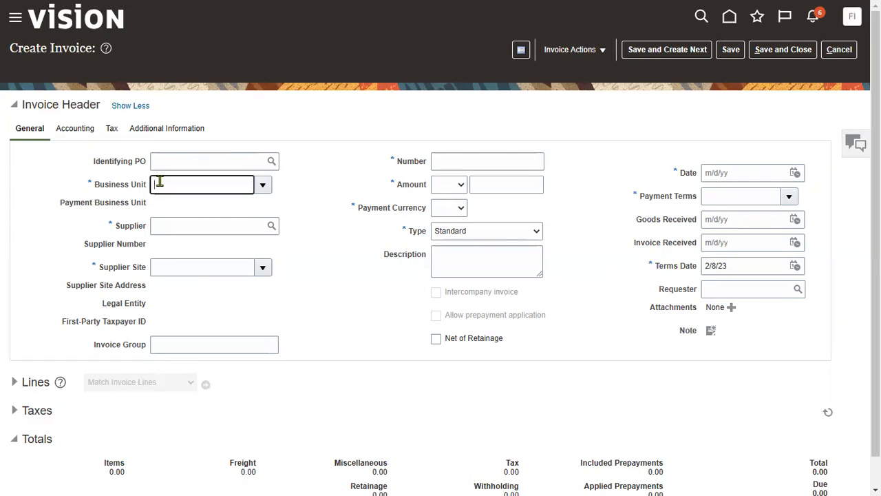
pyautogui.write('US1')
pyautogui.press('Tab')
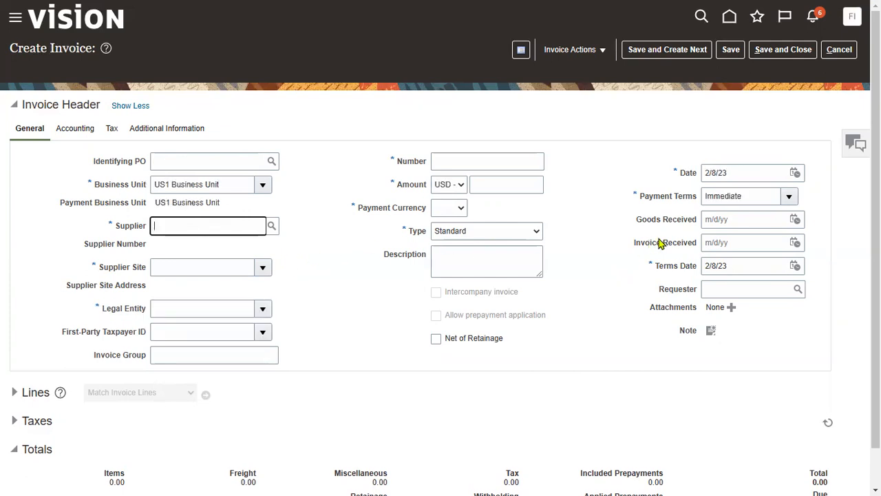
pyautogui.click(795, 220)
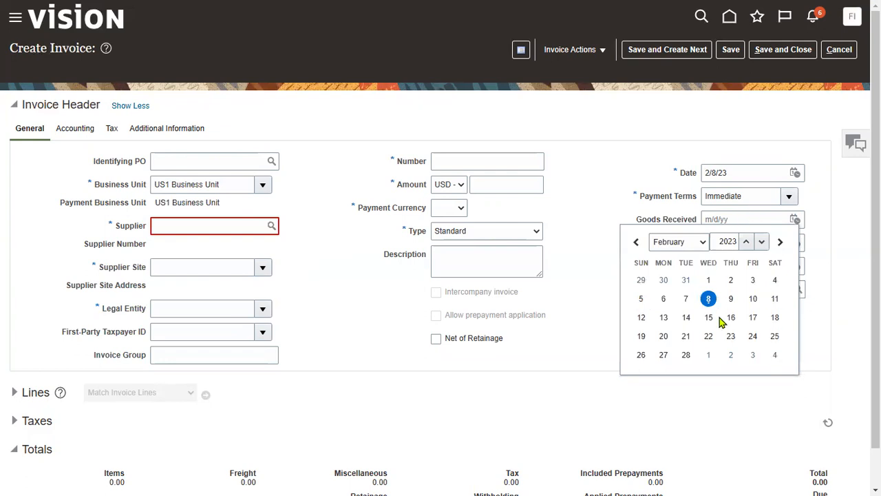
pyautogui.click(775, 280)
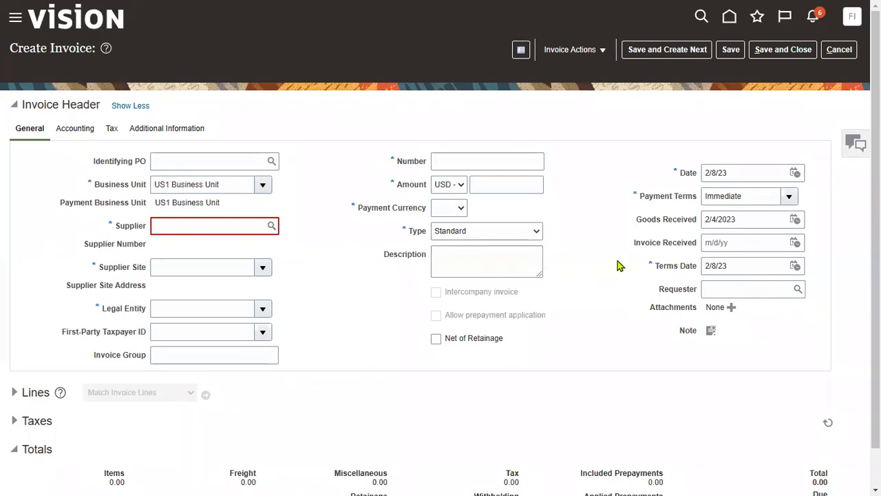
# Choose Advanced Corp as the invoice's supplier
pyautogui.click(178, 221)
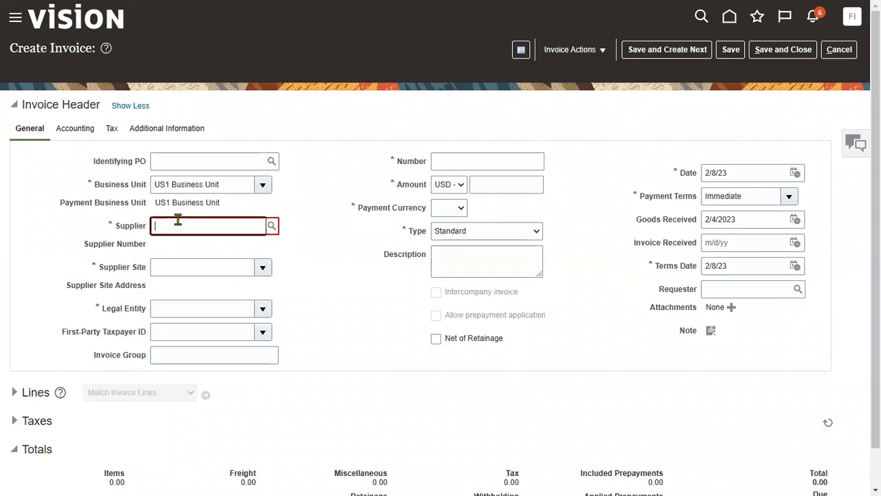
pyautogui.write('Adva')
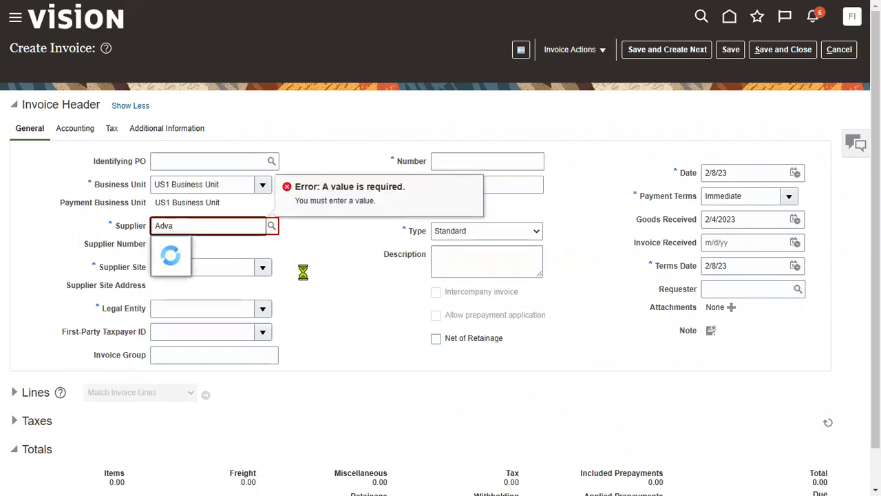
pyautogui.click(272, 249)
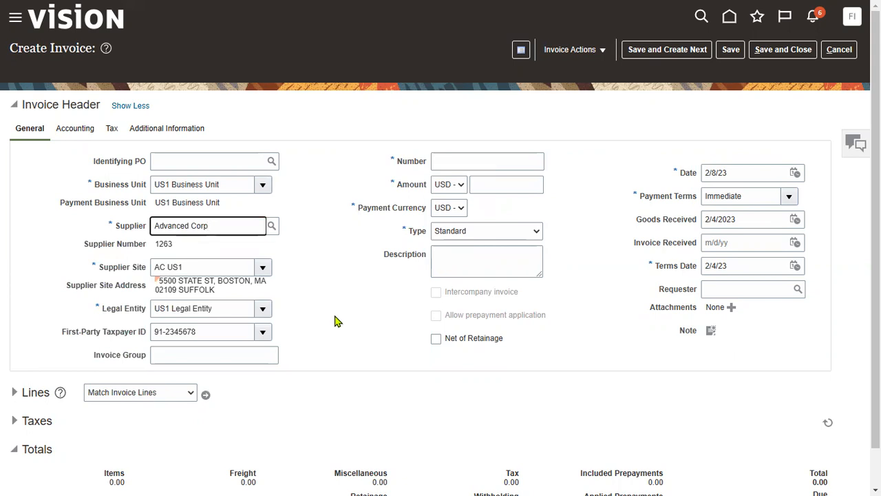
# Compare the Terms Date with the Goods Received date and the invoice Date in the header
pyautogui.click(659, 266)
pyautogui.moveTo(659, 266); pyautogui.dragTo(697, 271)
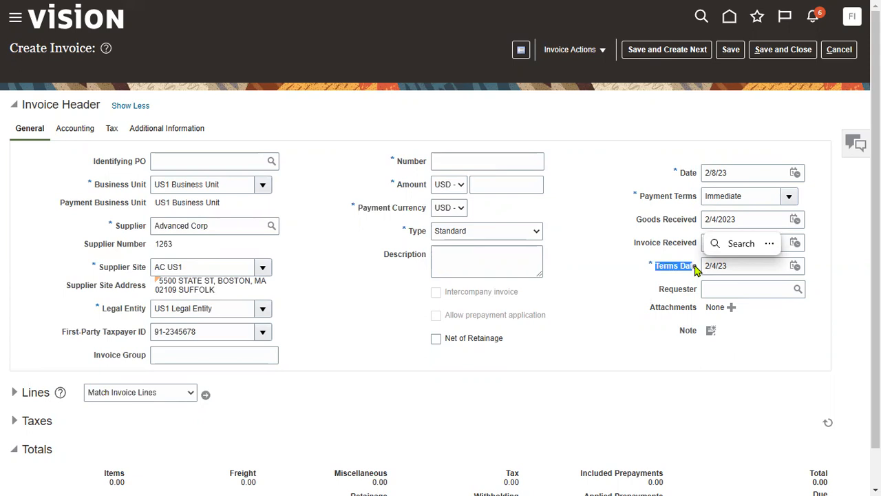
pyautogui.moveTo(636, 220); pyautogui.dragTo(696, 227)
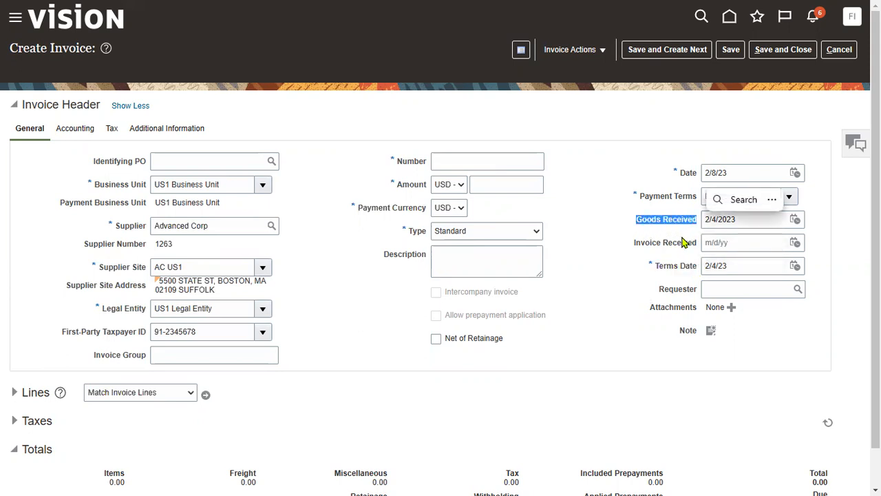
pyautogui.moveTo(680, 177); pyautogui.dragTo(702, 177)
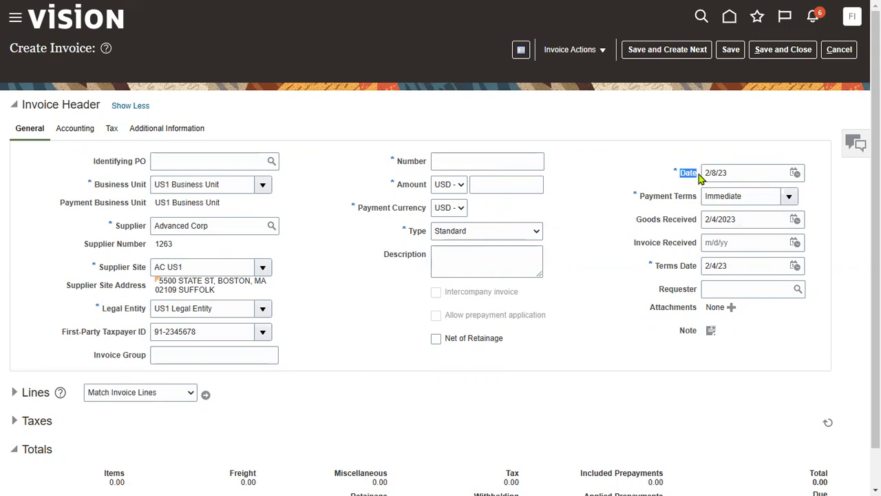
pyautogui.click(750, 131)
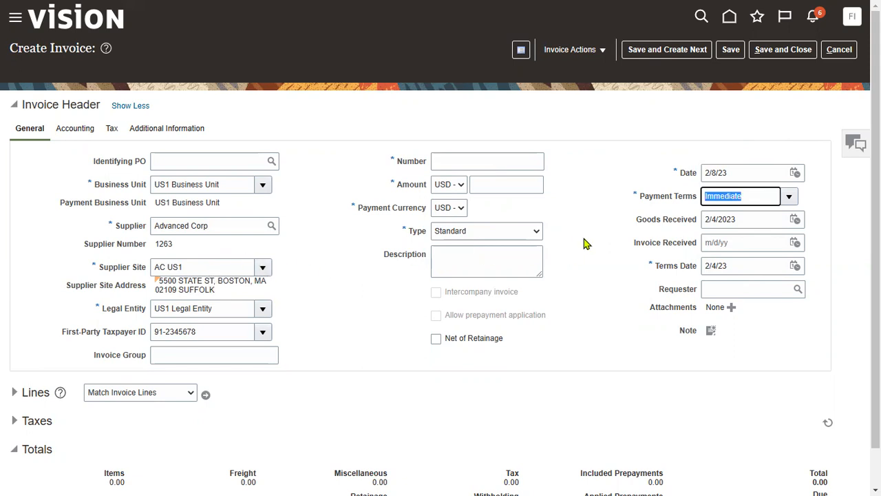
# Change the invoice's Payment Terms to Net 30 and check the Terms Date
pyautogui.click(790, 196)
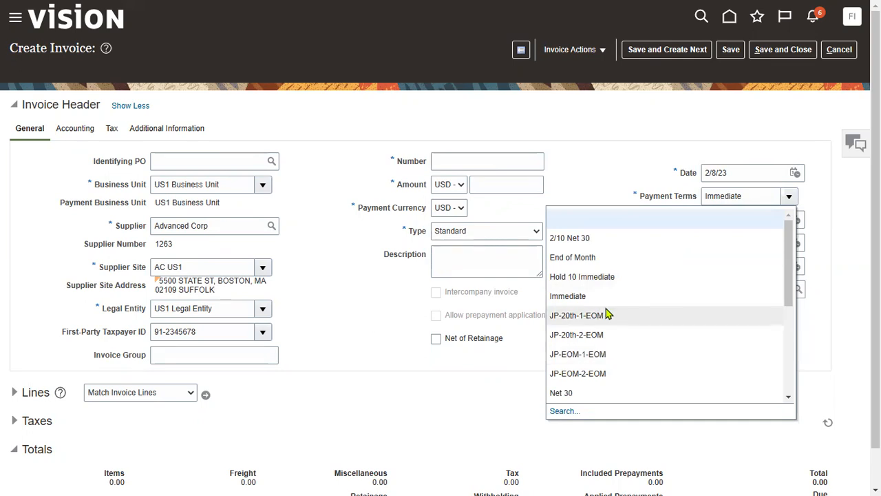
pyautogui.moveTo(788, 289); pyautogui.dragTo(788, 326)
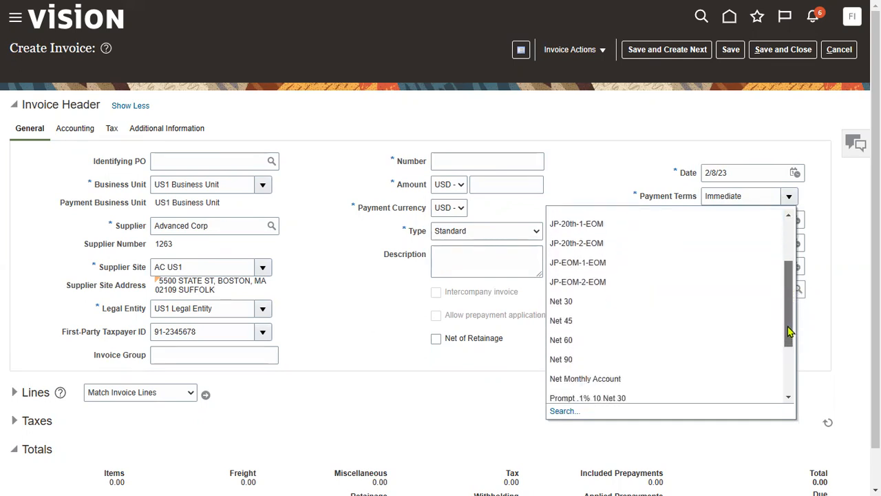
pyautogui.click(590, 303)
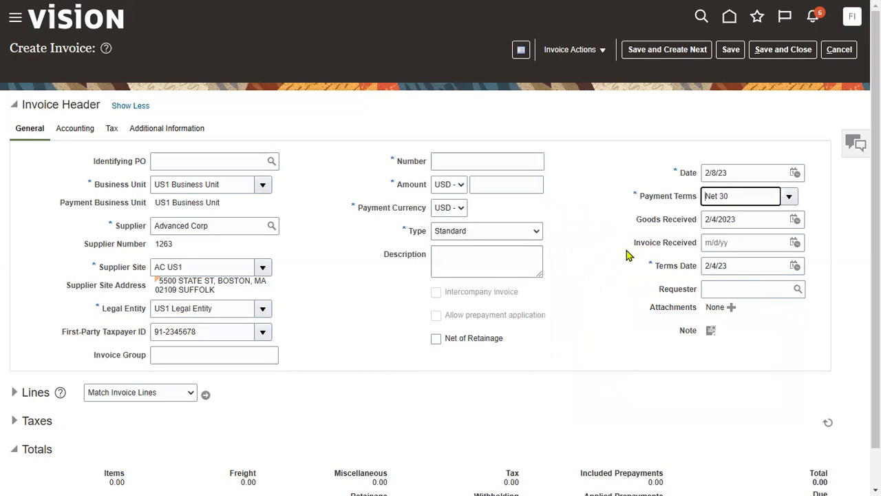
pyautogui.click(587, 320)
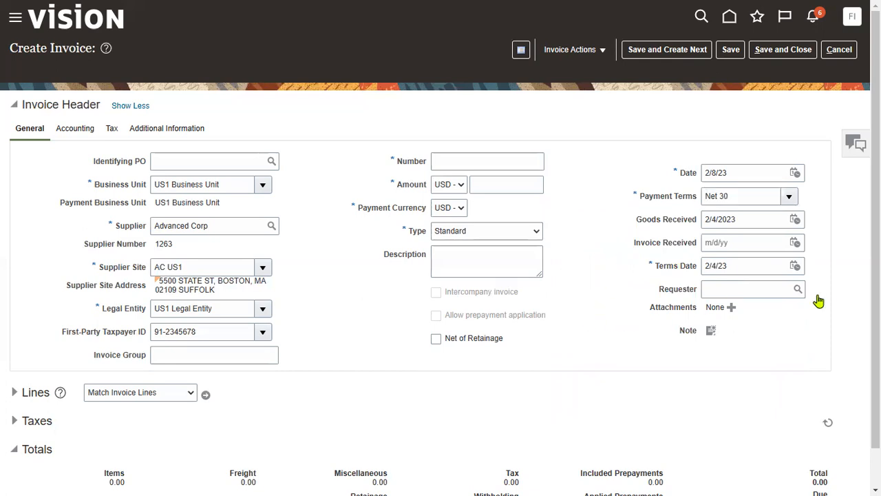
pyautogui.click(760, 267)
pyautogui.click(604, 349)
# Complete the required header fields with invoice number TEST1 and an amount of 10,000.00 USD
pyautogui.click(15, 393)
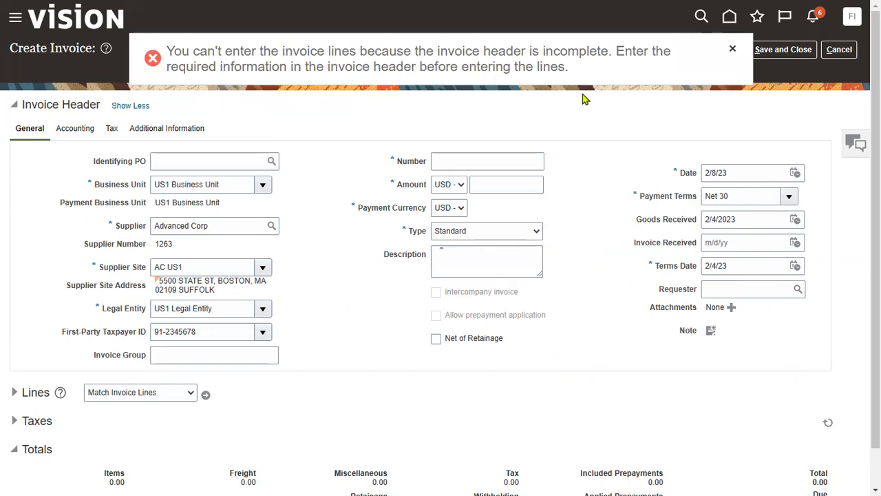
pyautogui.click(562, 105)
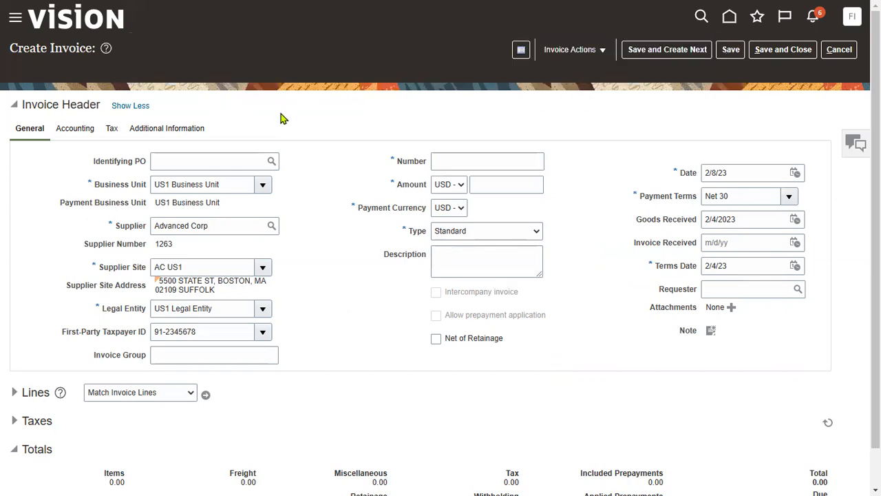
pyautogui.click(474, 160)
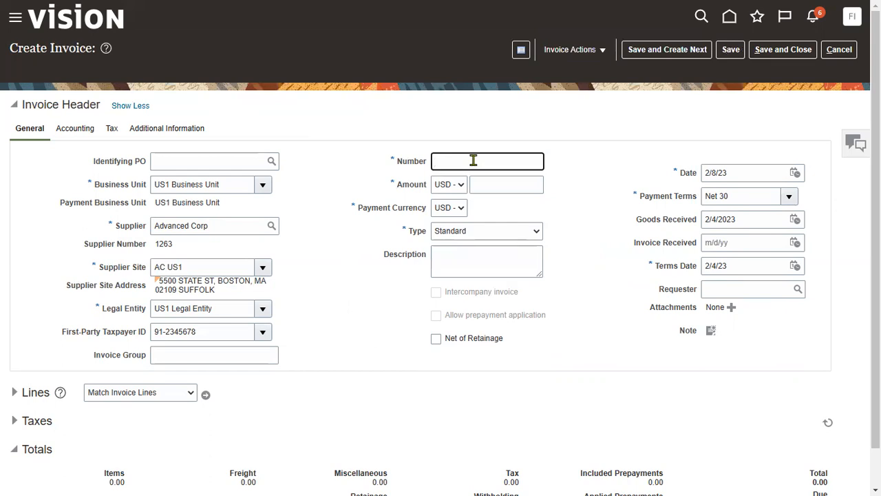
pyautogui.write('TEST1')
pyautogui.press('Tab')
pyautogui.press('Tab')
pyautogui.hotkey('shift', 'Tab')
pyautogui.write('10,0')
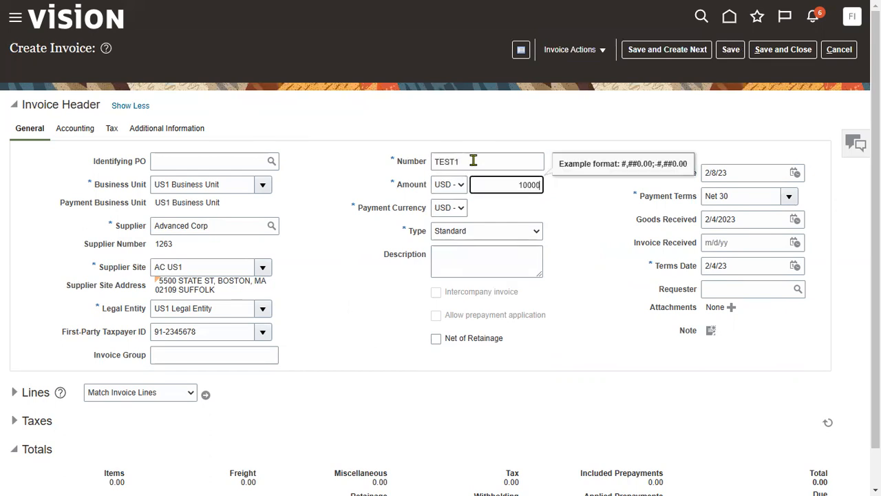
pyautogui.write('00')
pyautogui.press('Tab')
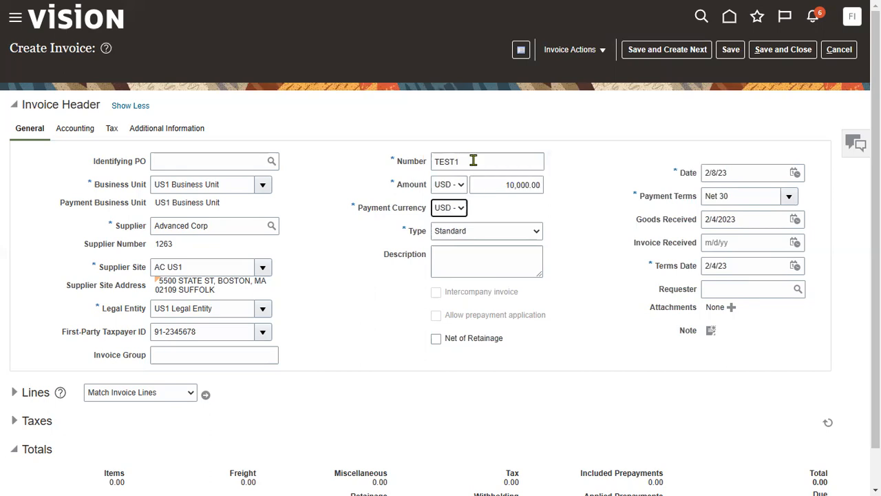
# Enter an Item line of 10,000.00 with the Advertising (Full) distribution set and save the invoice
pyautogui.click(15, 392)
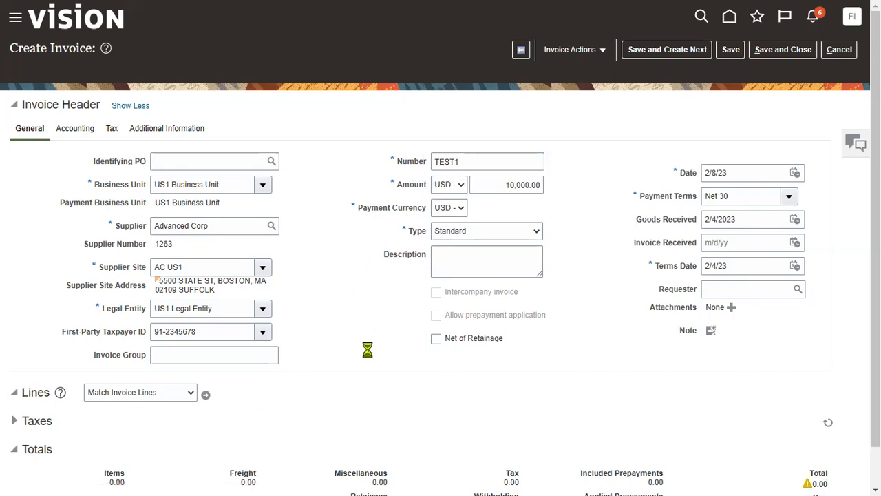
pyautogui.scroll(-2, 366, 354)
pyautogui.click(203, 368)
pyautogui.write('10,0')
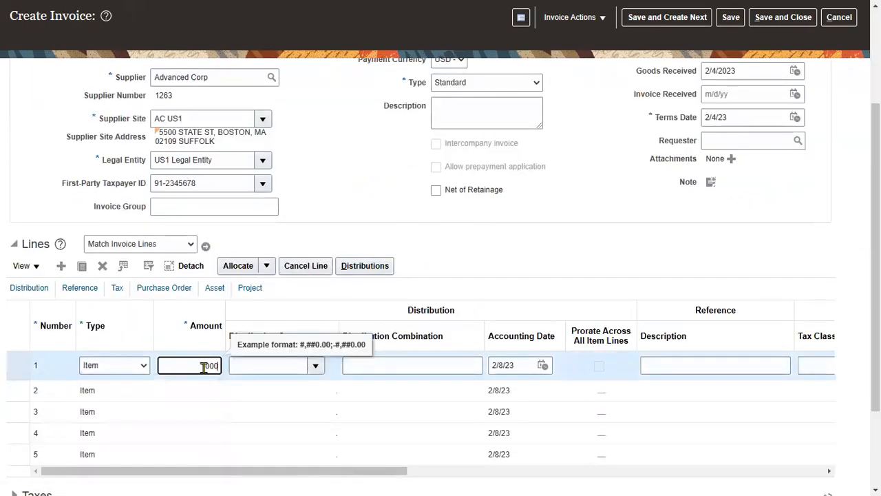
pyautogui.write('00')
pyautogui.press('Tab')
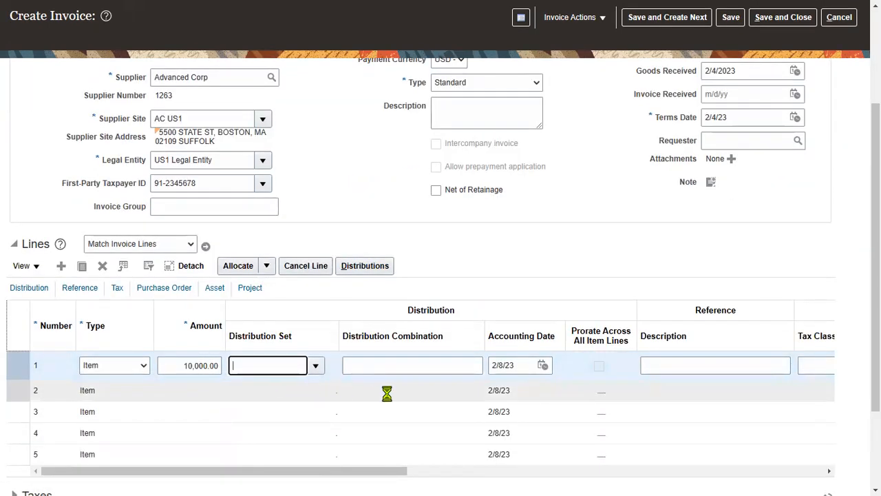
pyautogui.write('AD')
pyautogui.press('Tab')
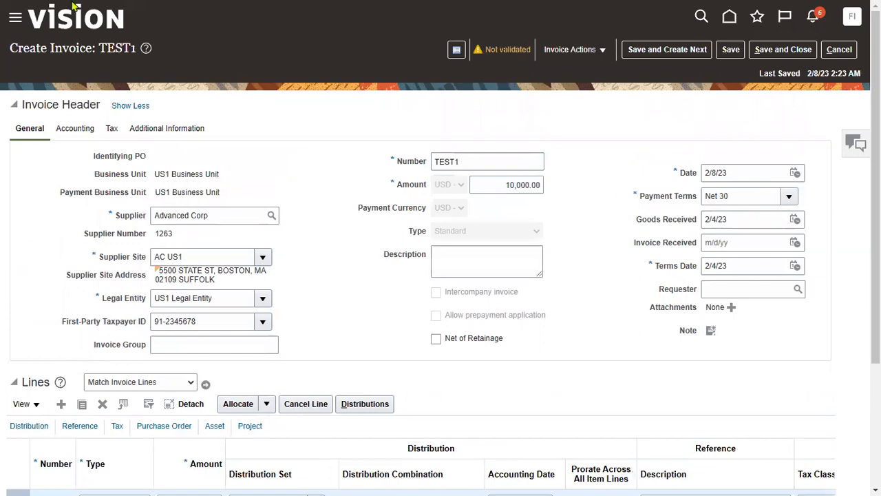
# Validate the invoice and check its line, transaction taxes and totals
pyautogui.click(596, 53)
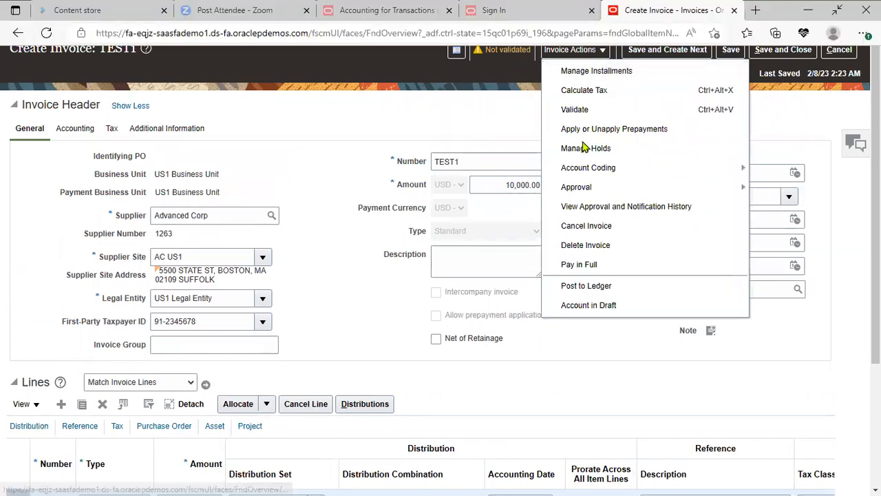
pyautogui.click(584, 111)
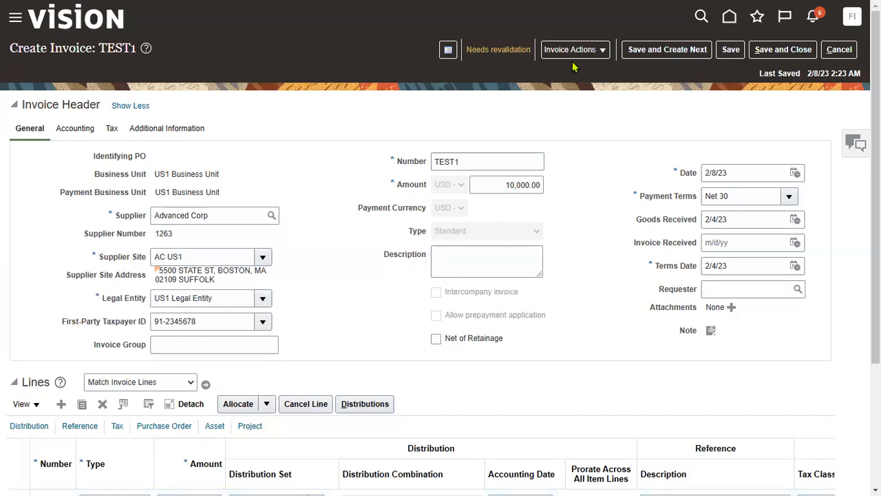
pyautogui.scroll(-3, 316, 399)
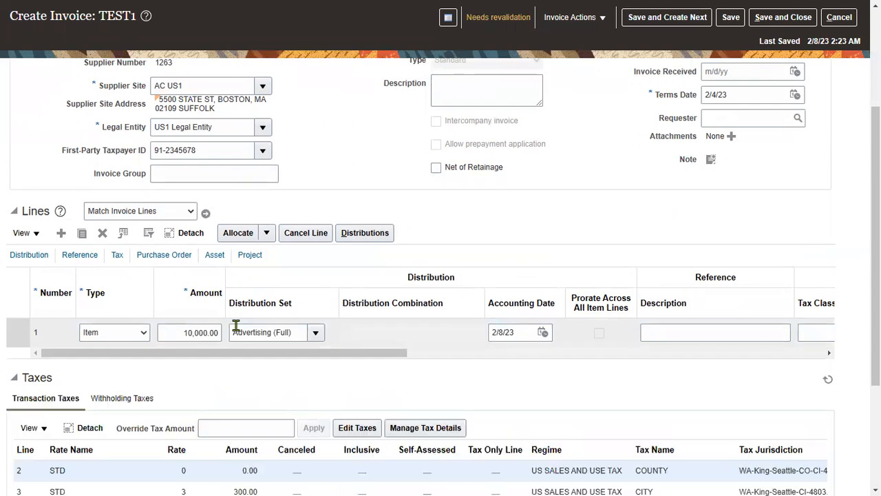
pyautogui.scroll(-3, 275, 360)
# Set the amounts of the 3% and 6.5% STD transaction taxes to 0 and save the tax changes
pyautogui.click(358, 257)
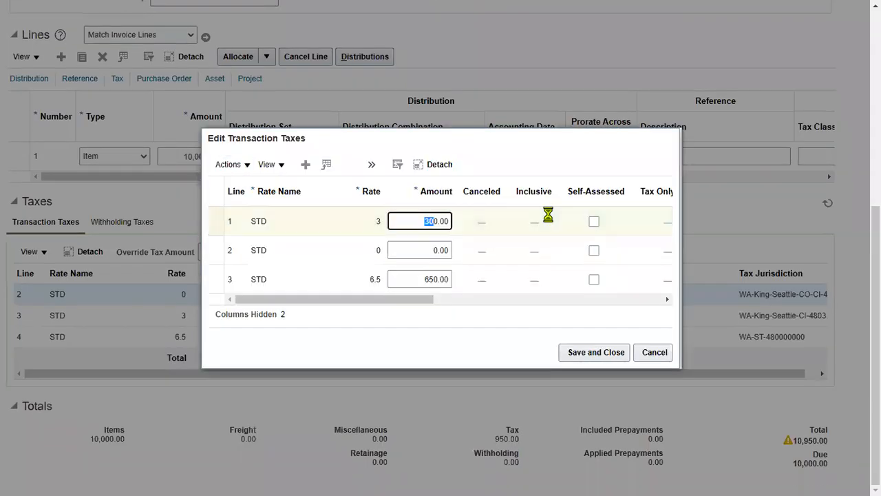
pyautogui.moveTo(548, 214); pyautogui.dragTo(547, 214)
pyautogui.write('0')
pyautogui.moveTo(397, 282); pyautogui.dragTo(488, 274)
pyautogui.write('0')
pyautogui.click(429, 246)
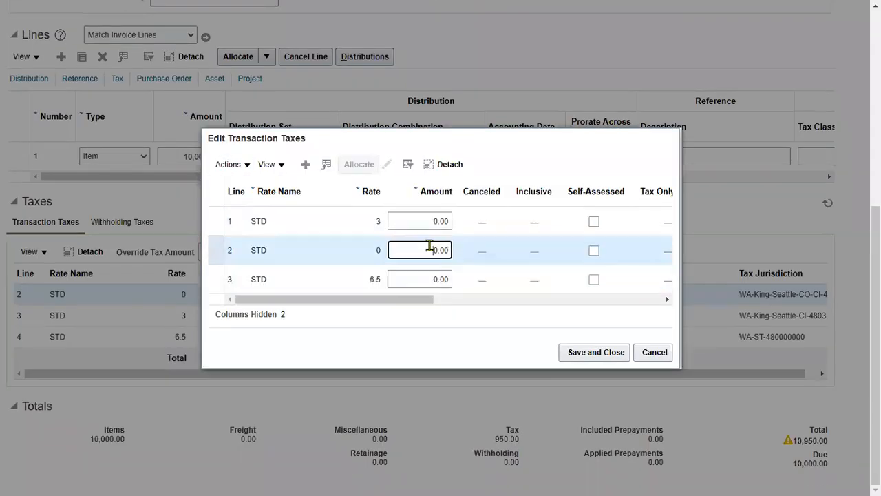
pyautogui.click(590, 352)
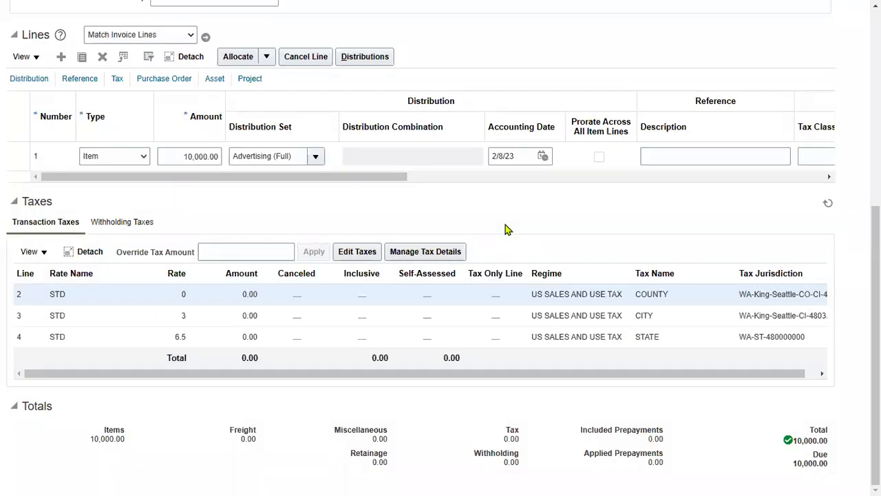
# Save the invoice with the edited taxes, validate it again and save the validated invoice
pyautogui.scroll(5, 567, 209)
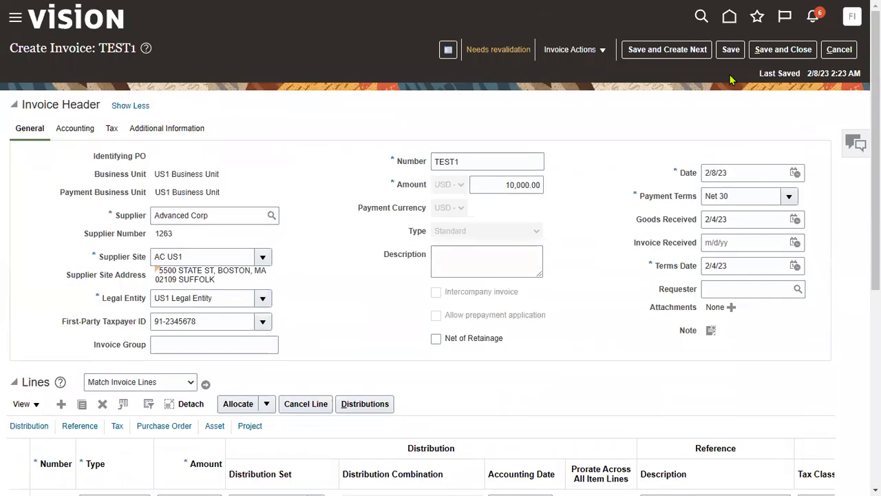
pyautogui.click(730, 49)
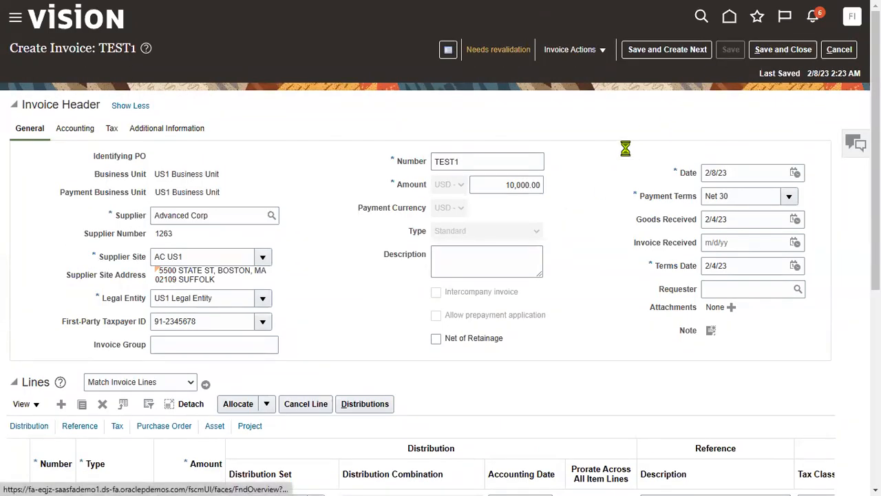
pyautogui.click(602, 52)
pyautogui.click(598, 84)
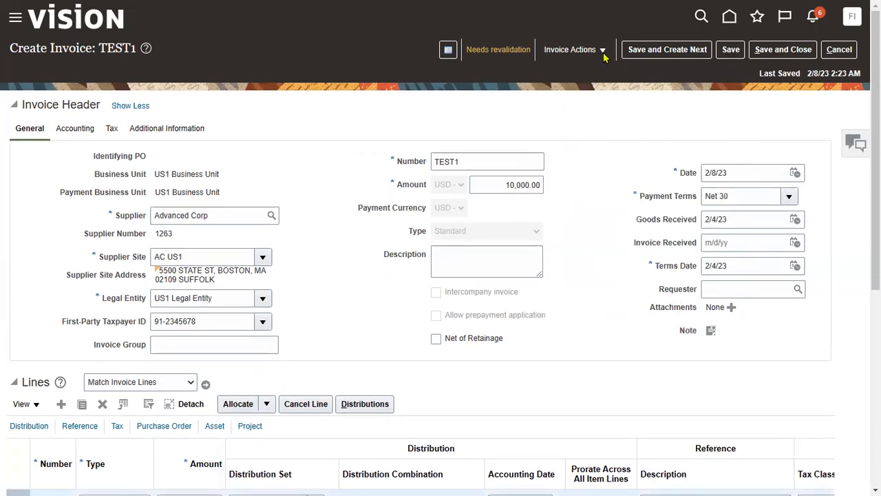
pyautogui.click(603, 55)
pyautogui.click(586, 111)
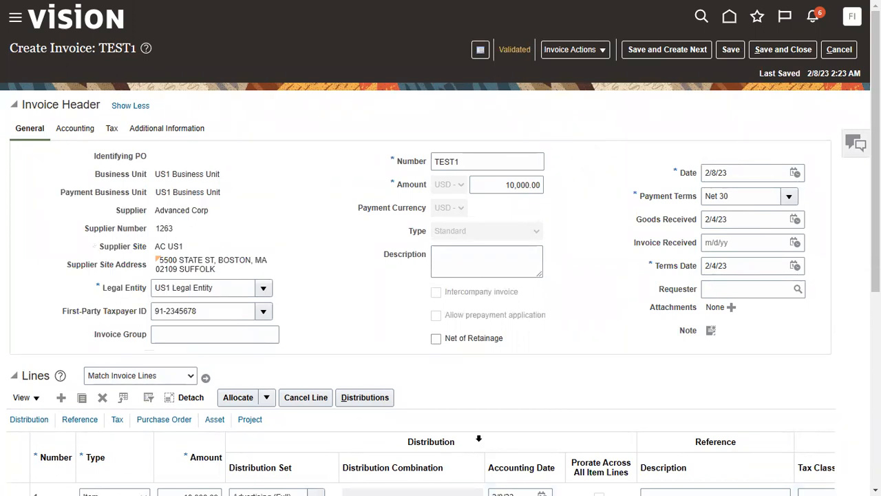
pyautogui.click(730, 50)
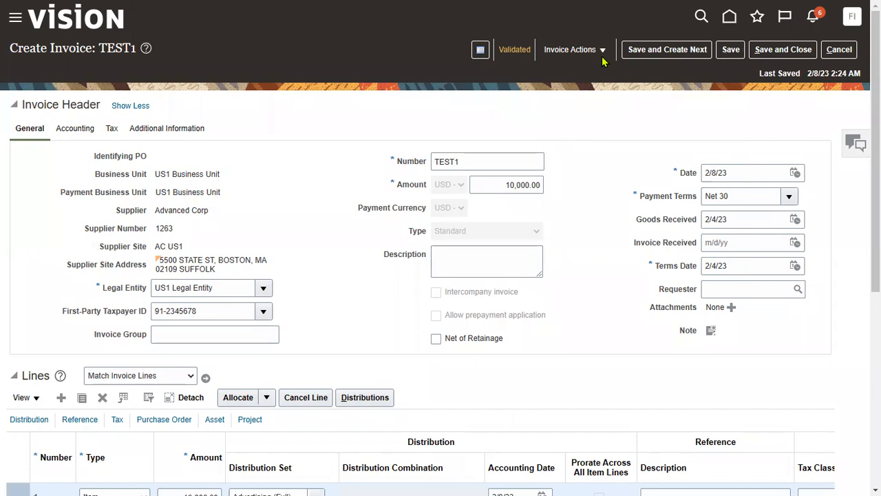
# Post the validated invoice to the ledger, review its accounting lines and close them
pyautogui.moveTo(645, 199); pyautogui.dragTo(677, 203)
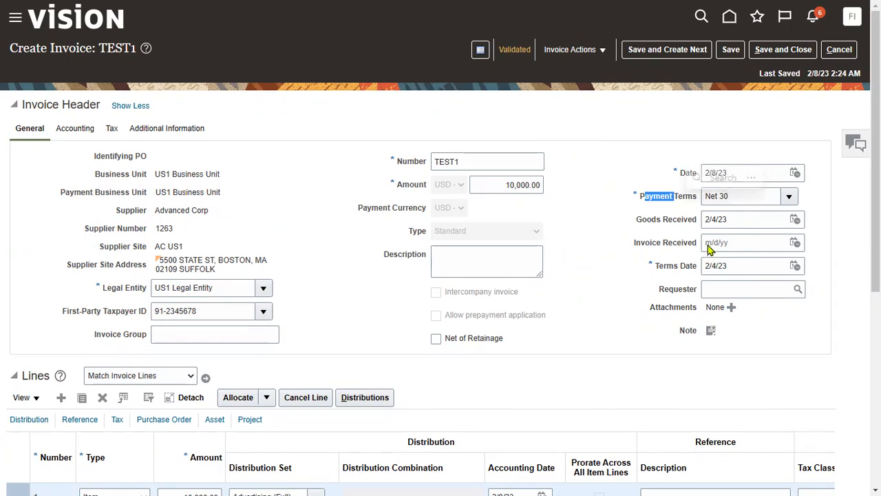
pyautogui.moveTo(638, 219); pyautogui.dragTo(697, 227)
pyautogui.moveTo(675, 173); pyautogui.dragTo(698, 176)
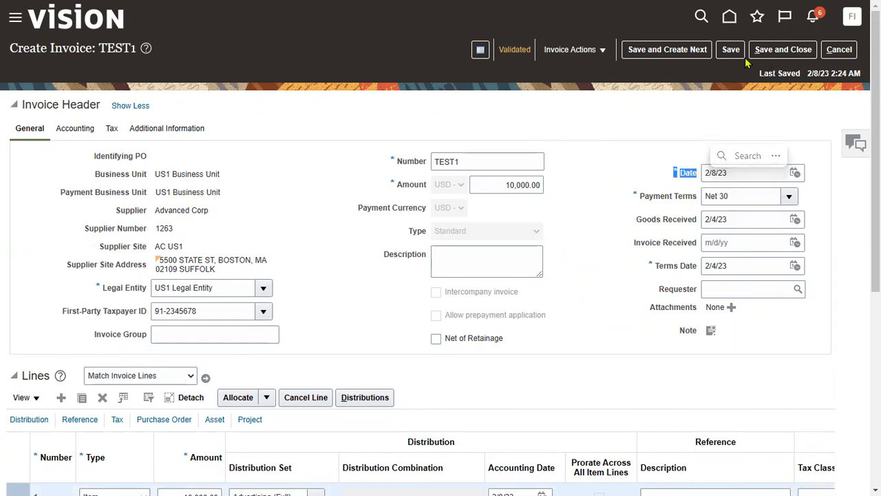
pyautogui.click(607, 51)
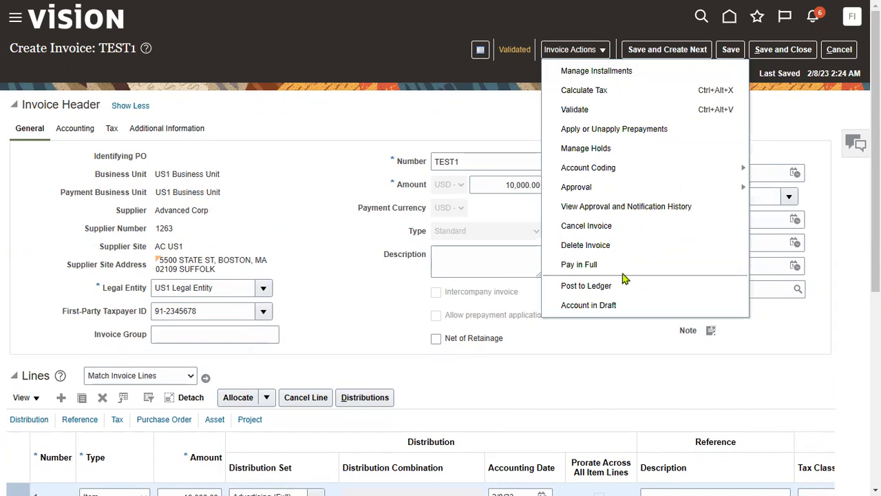
pyautogui.click(586, 286)
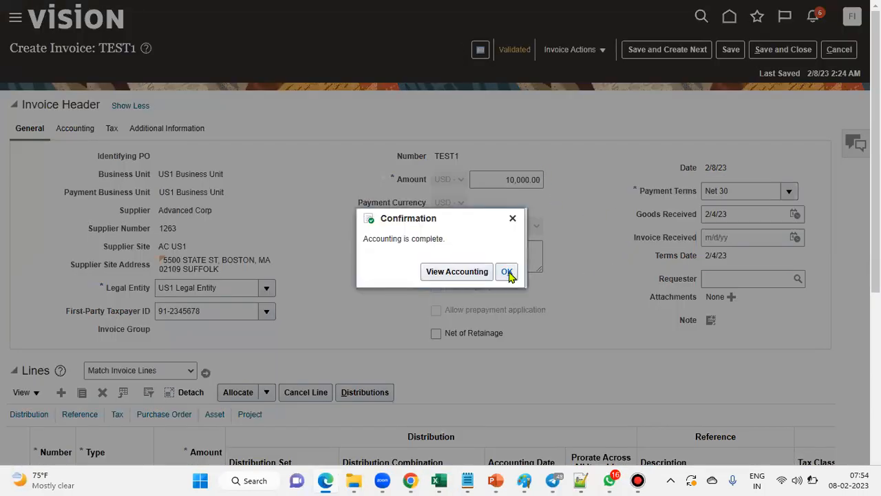
pyautogui.click(458, 272)
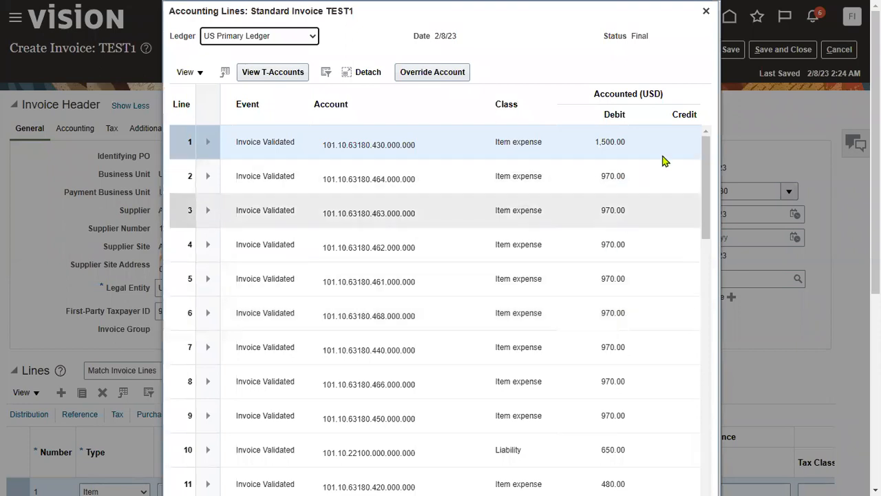
pyautogui.scroll(-4, 741, 380)
pyautogui.click(698, 357)
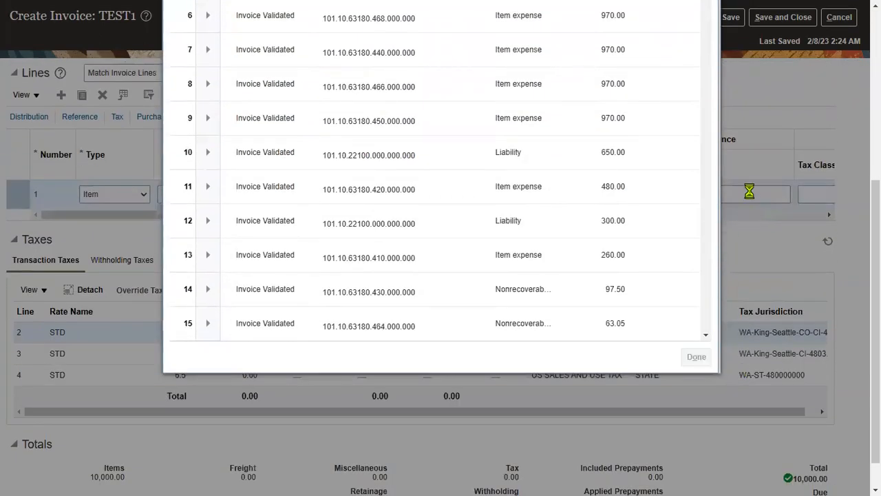
pyautogui.scroll(4, 606, 227)
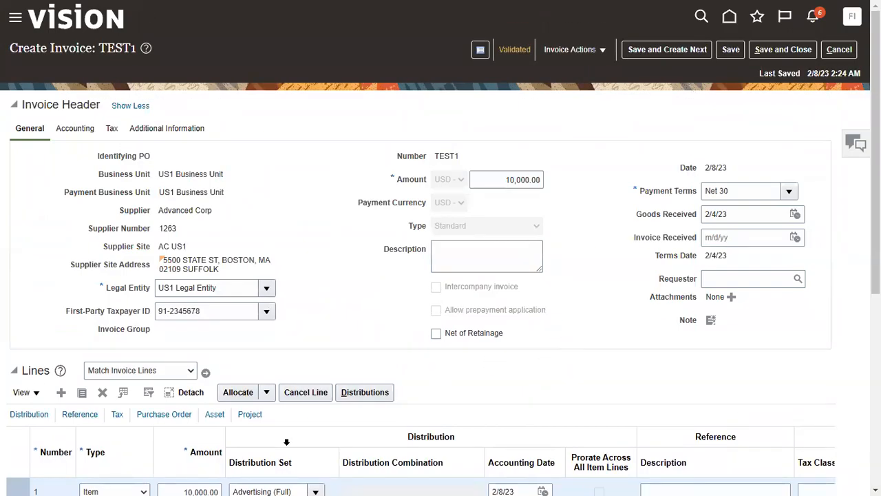
# Review the distributions of the Advertising (Full) item line and save and close them
pyautogui.scroll(-2, 360, 441)
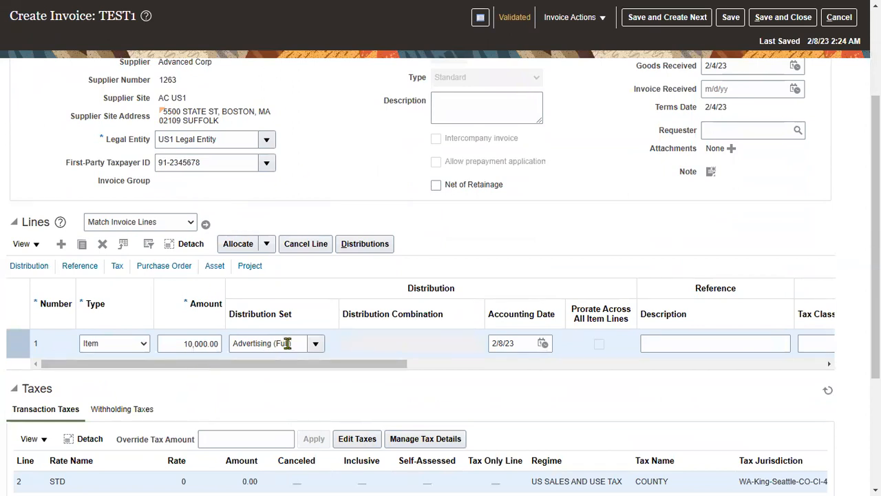
pyautogui.click(361, 246)
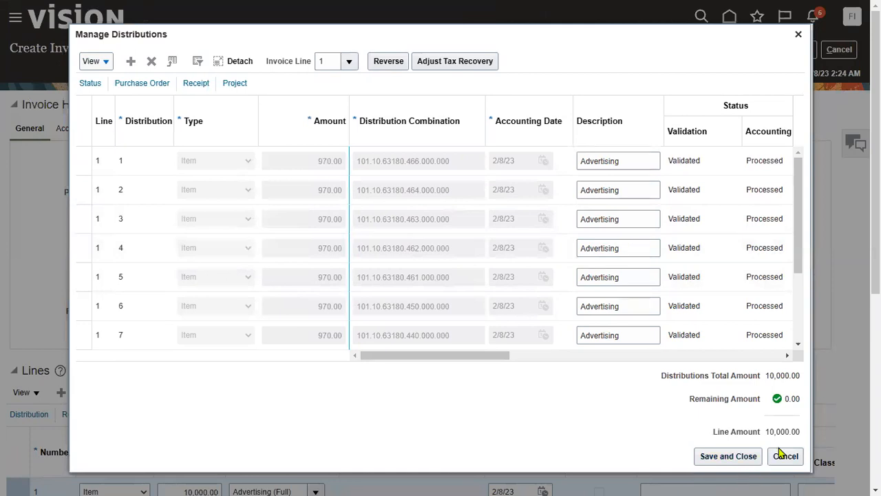
pyautogui.moveTo(497, 357); pyautogui.dragTo(441, 354)
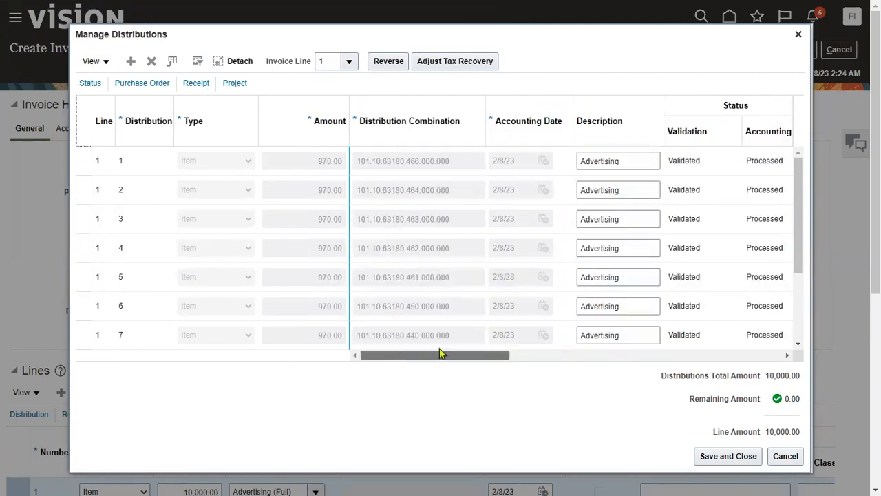
pyautogui.click(730, 457)
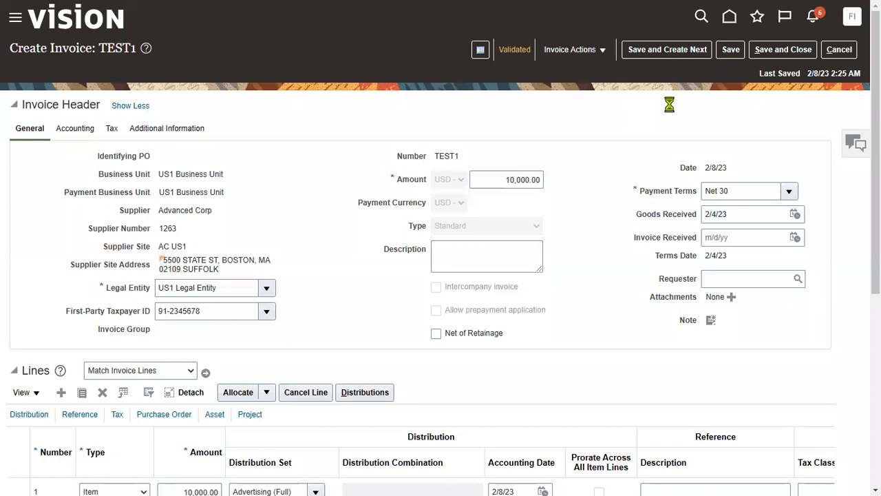
# Save and close the invoice and search for invoice number TEST1 in Manage Invoices
pyautogui.doubleClick(447, 156)
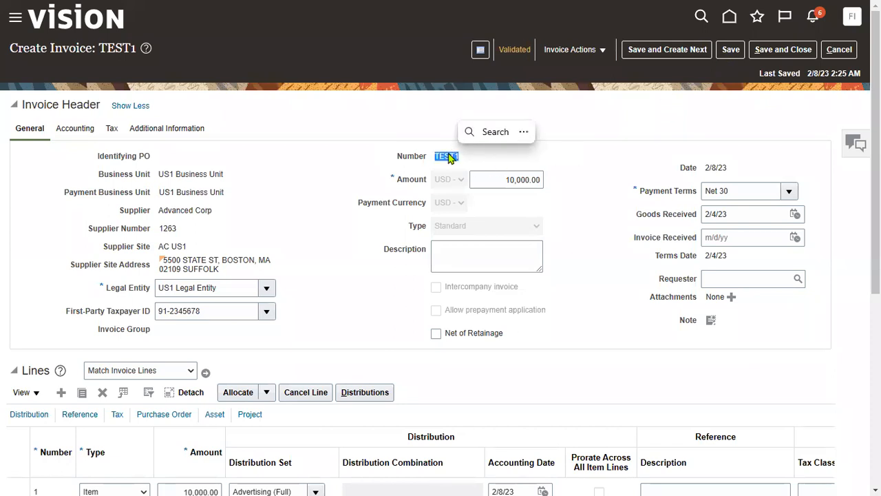
pyautogui.click(783, 49)
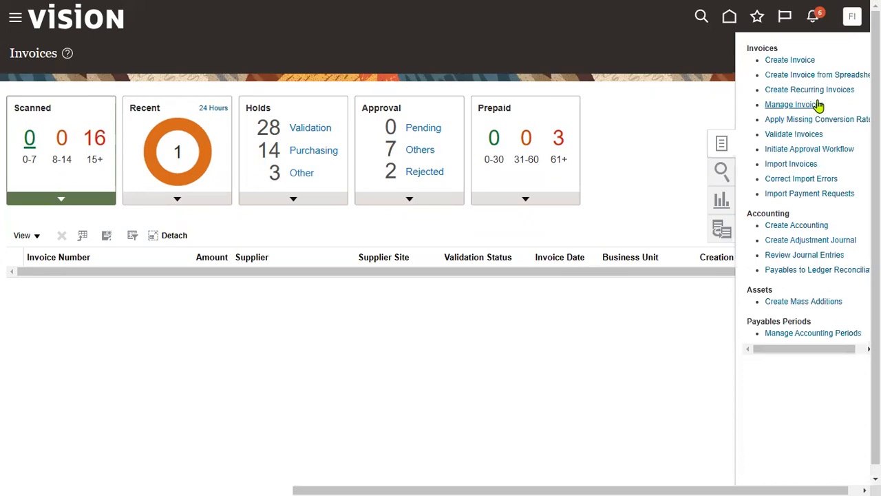
pyautogui.click(819, 104)
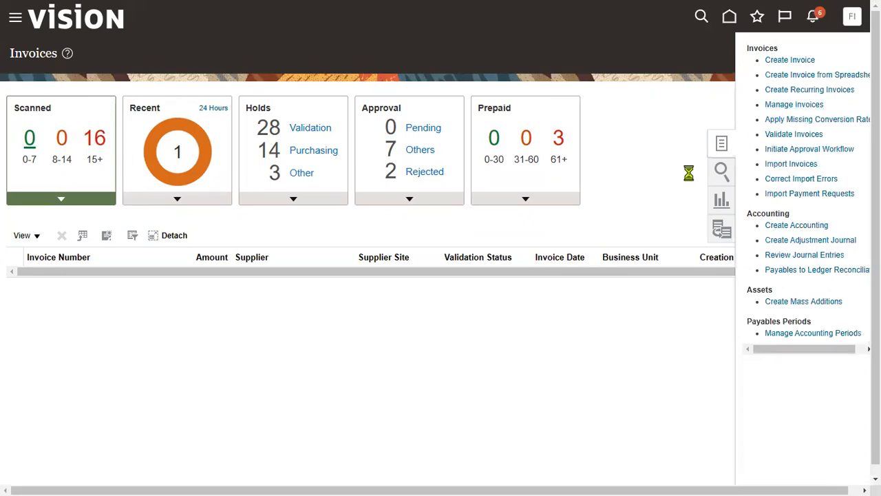
pyautogui.click(255, 182)
pyautogui.write('TEST1')
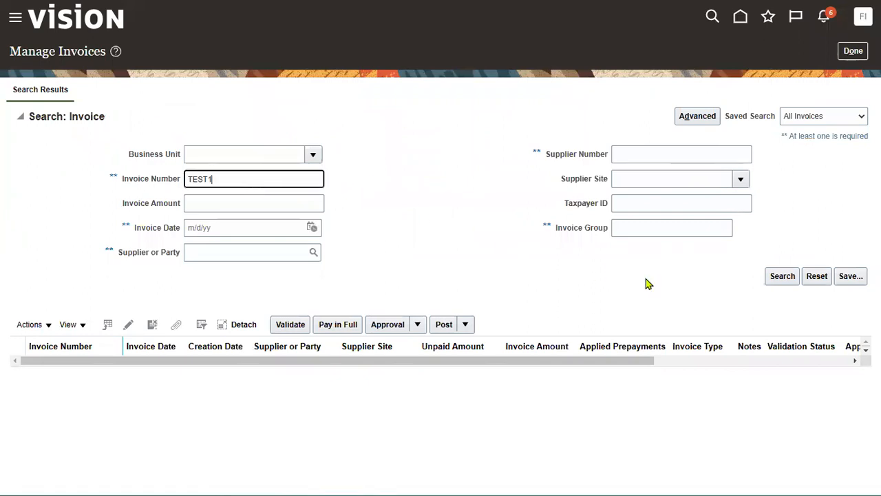
pyautogui.click(783, 275)
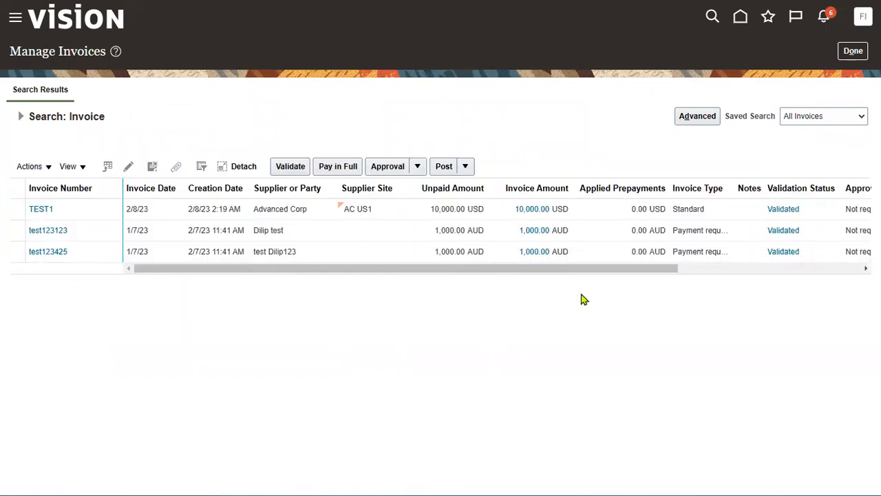
# Open invoice TEST1 from the search results, put it in edit mode and expand its lines
pyautogui.click(99, 215)
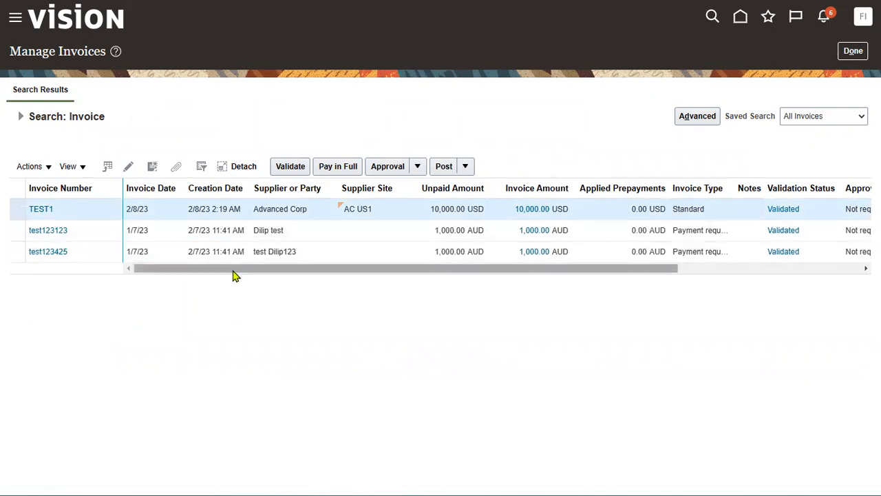
pyautogui.moveTo(232, 272); pyautogui.dragTo(177, 261)
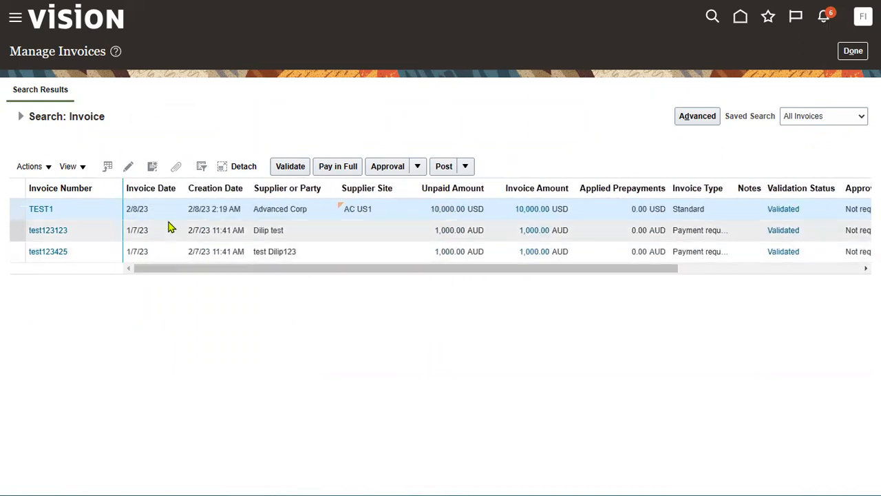
pyautogui.click(41, 210)
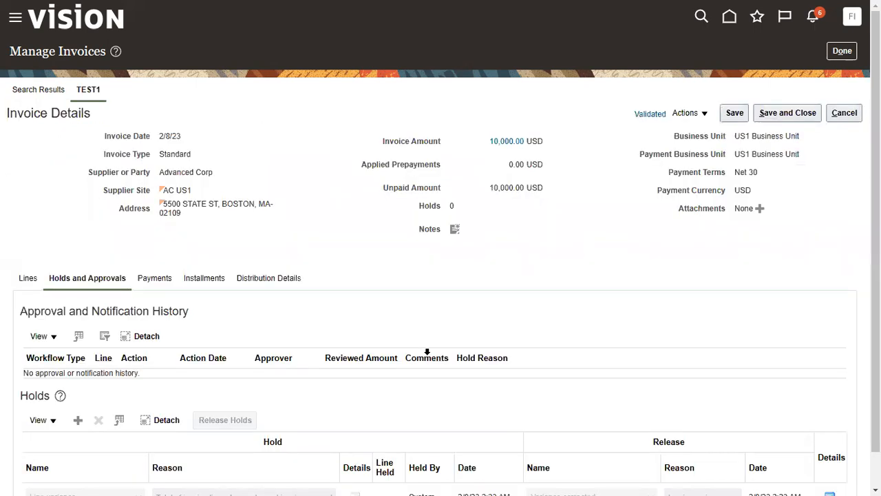
pyautogui.click(29, 280)
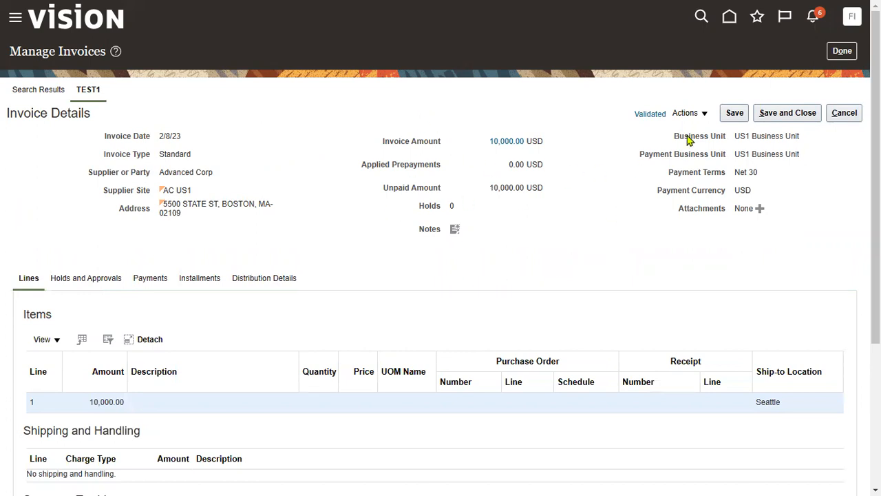
pyautogui.click(702, 114)
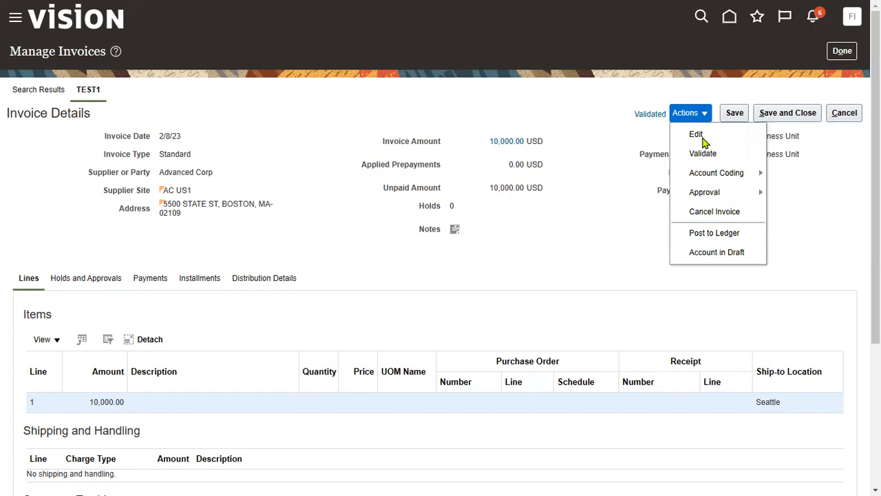
pyautogui.click(696, 135)
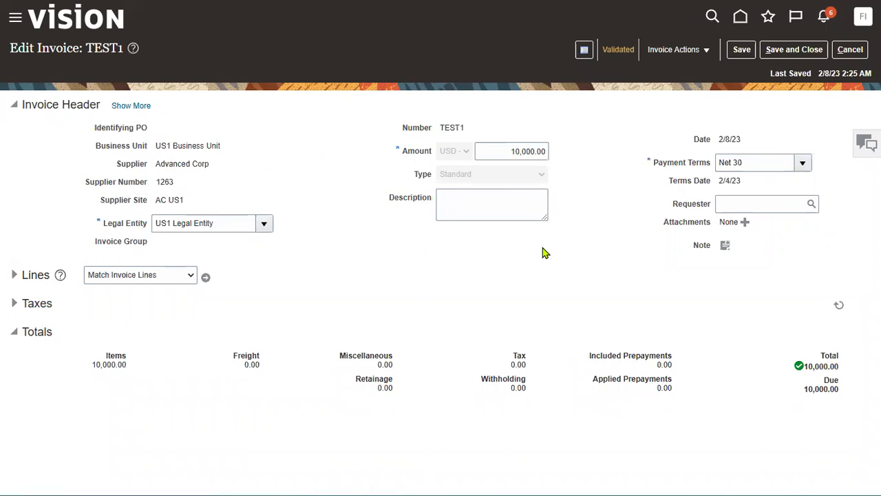
pyautogui.click(16, 275)
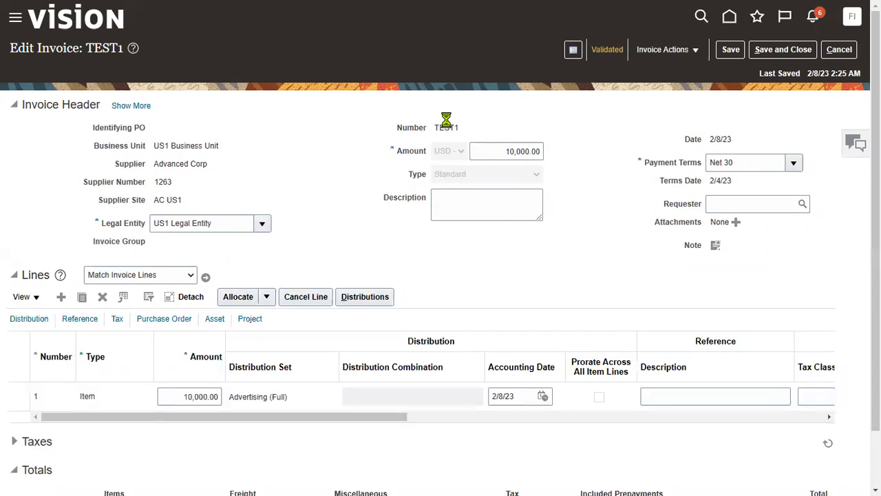
# Check the payment method in the invoice's Pay in Full details and cancel the payment
pyautogui.click(664, 51)
pyautogui.click(672, 265)
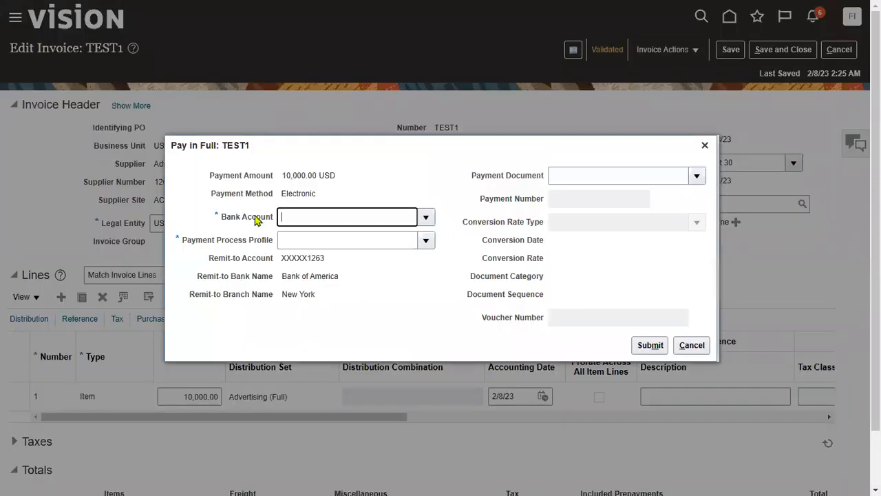
pyautogui.moveTo(285, 196); pyautogui.dragTo(318, 195)
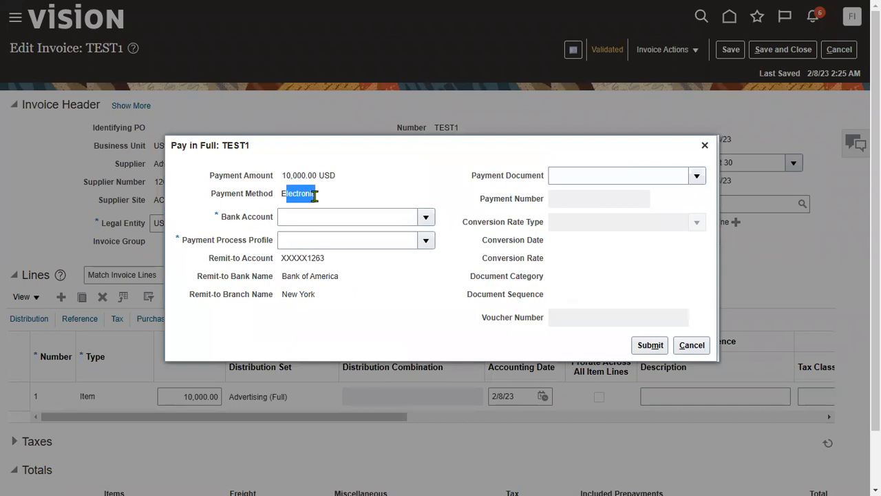
pyautogui.click(691, 339)
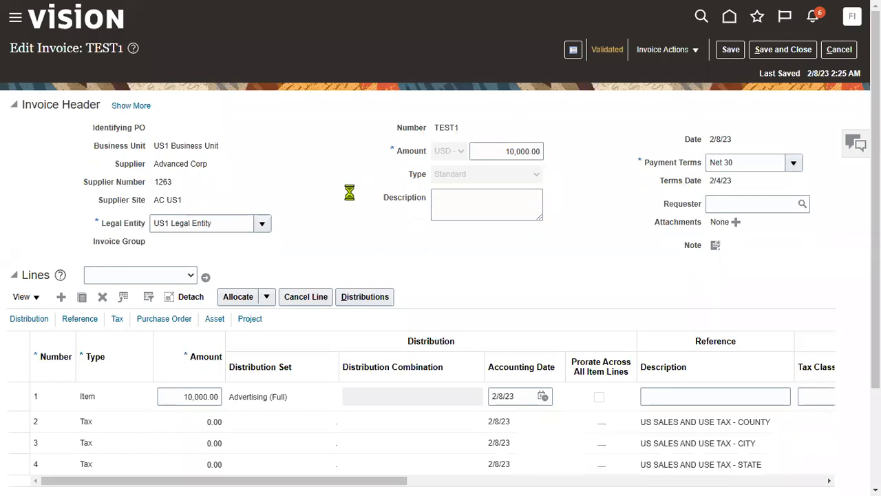
# Show the full invoice header details and copy the Payment Terms value
pyautogui.click(130, 105)
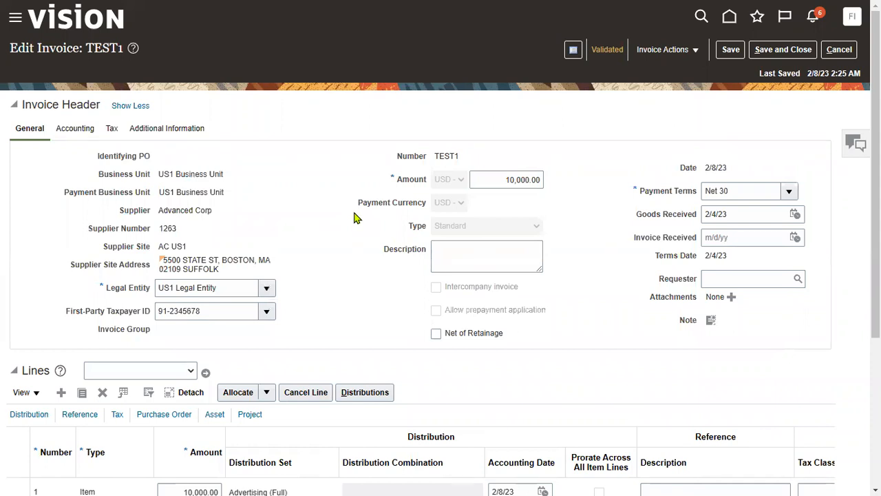
pyautogui.click(749, 190)
pyautogui.hotkey('ctrl', 'a')
pyautogui.rightClick(716, 192)
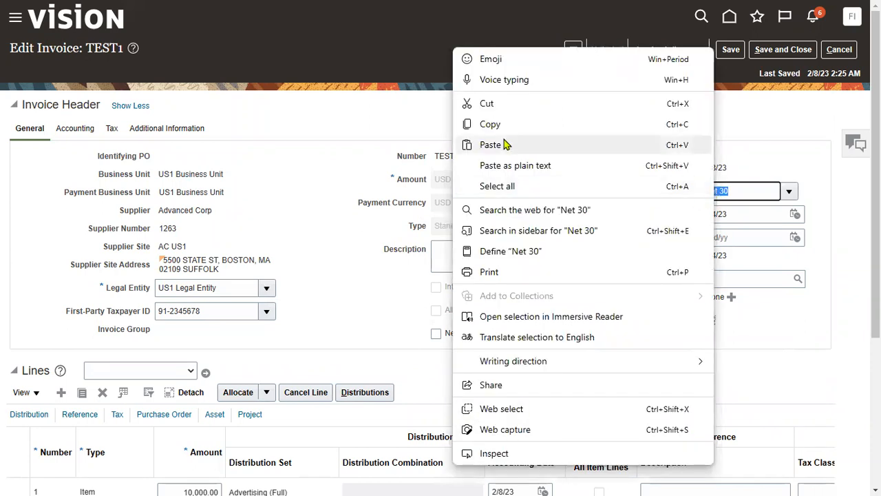
pyautogui.click(491, 128)
pyautogui.click(275, 164)
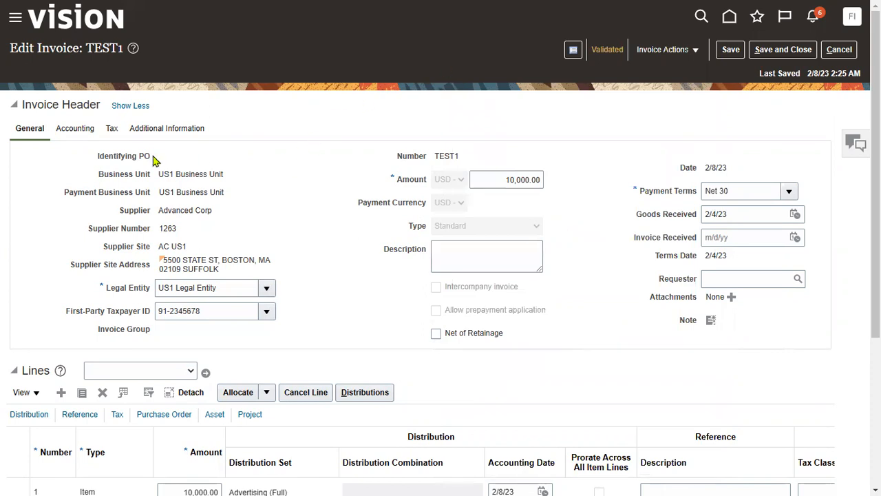
# Examine the payment method and due date of installment 1 in the invoice's installments and cancel without changes
pyautogui.click(644, 54)
pyautogui.click(659, 73)
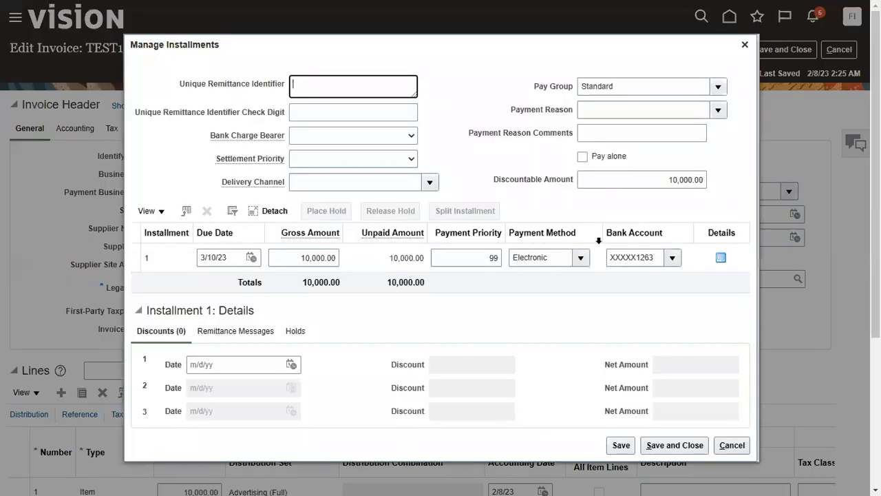
pyautogui.click(528, 256)
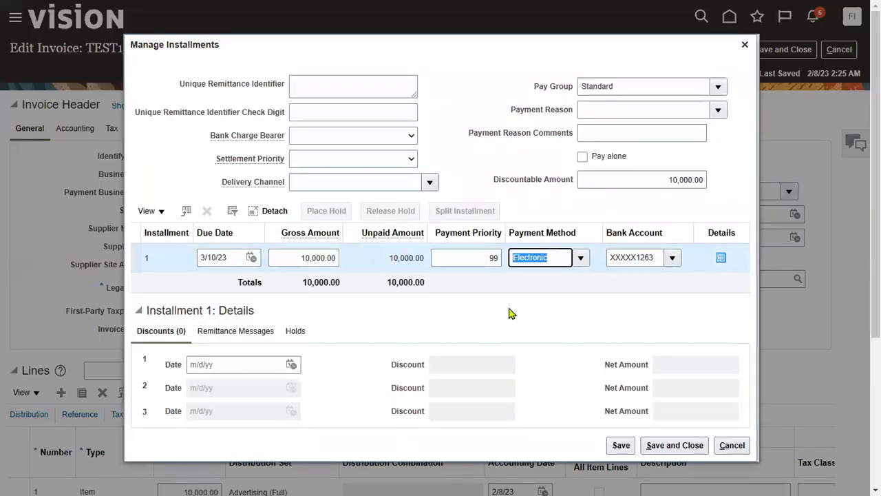
pyautogui.click(228, 256)
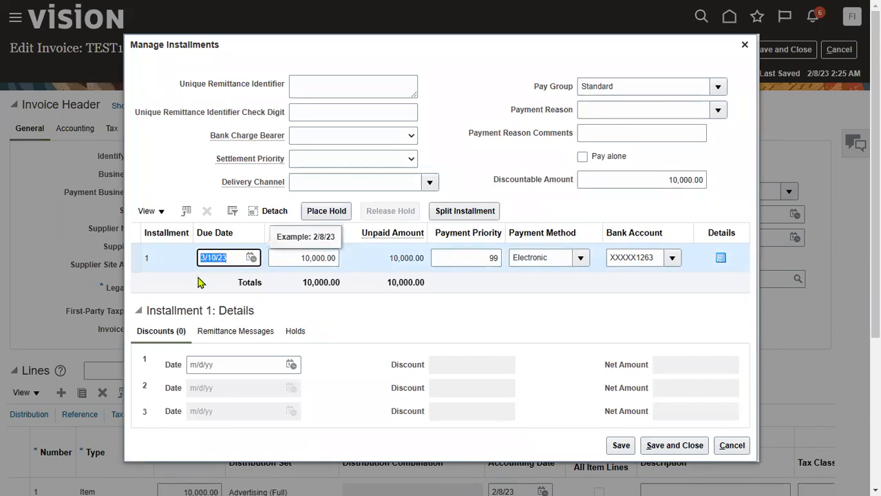
pyautogui.click(244, 258)
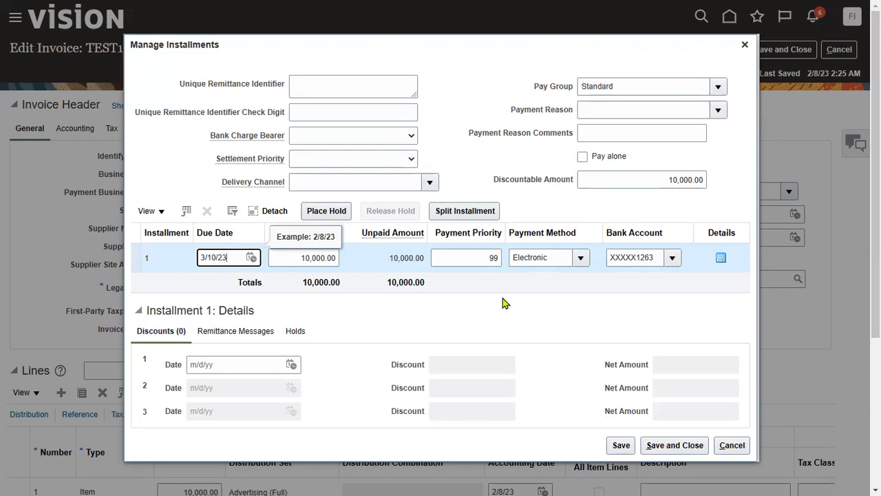
pyautogui.click(732, 446)
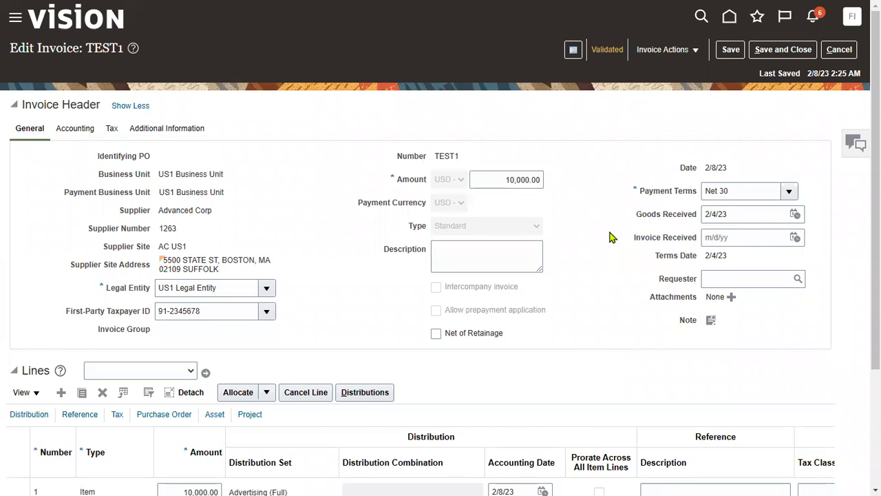
# Check installment 1's due date in the invoice's installments, and save and close the installments and the invoice
pyautogui.click(673, 55)
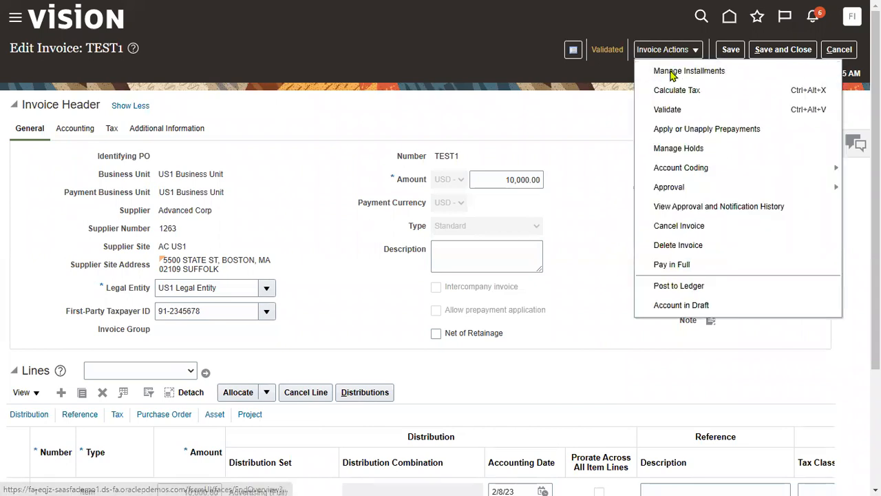
pyautogui.click(673, 73)
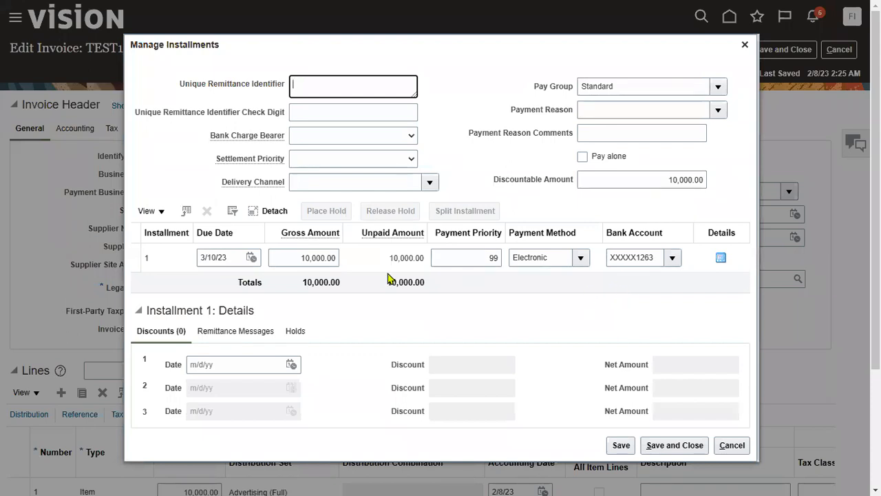
pyautogui.click(309, 257)
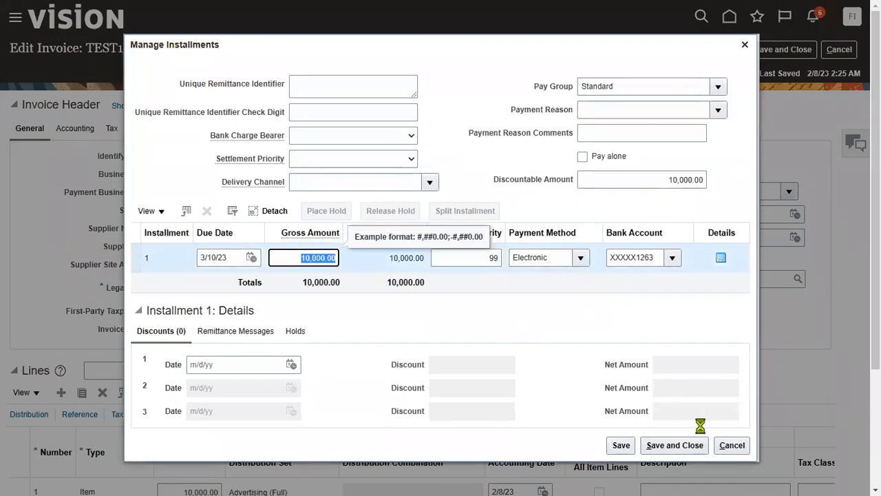
pyautogui.click(688, 446)
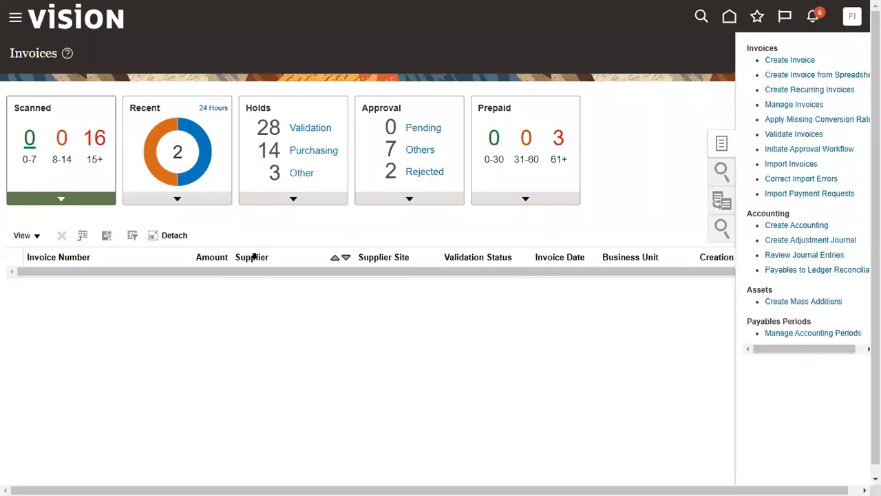
# Reopen invoice TEST1 from the recent invoices and show its full header details
pyautogui.click(203, 143)
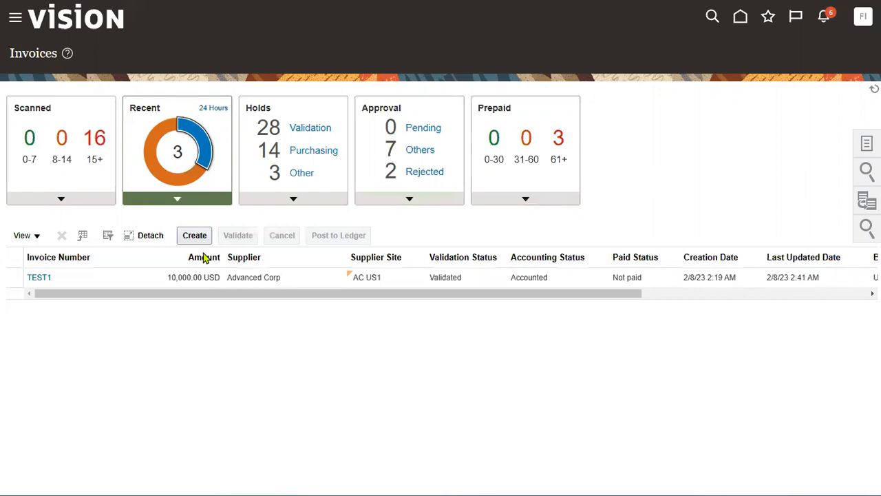
pyautogui.click(84, 273)
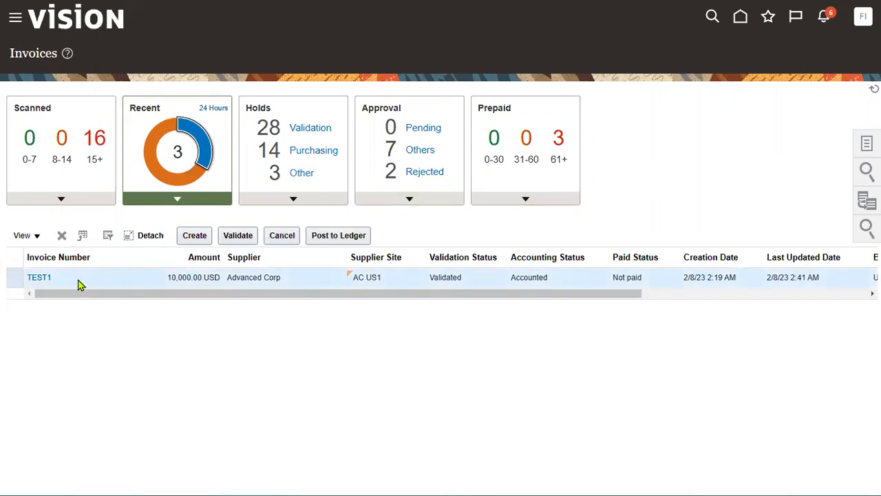
pyautogui.click(42, 279)
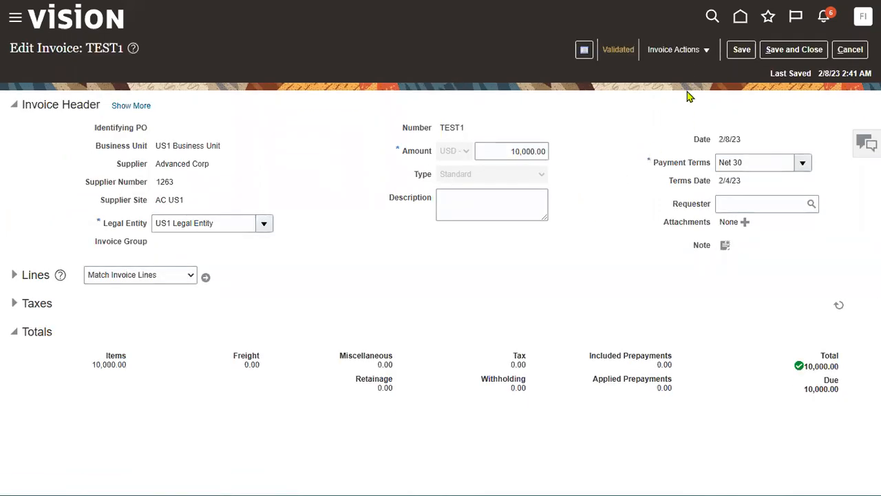
pyautogui.click(694, 55)
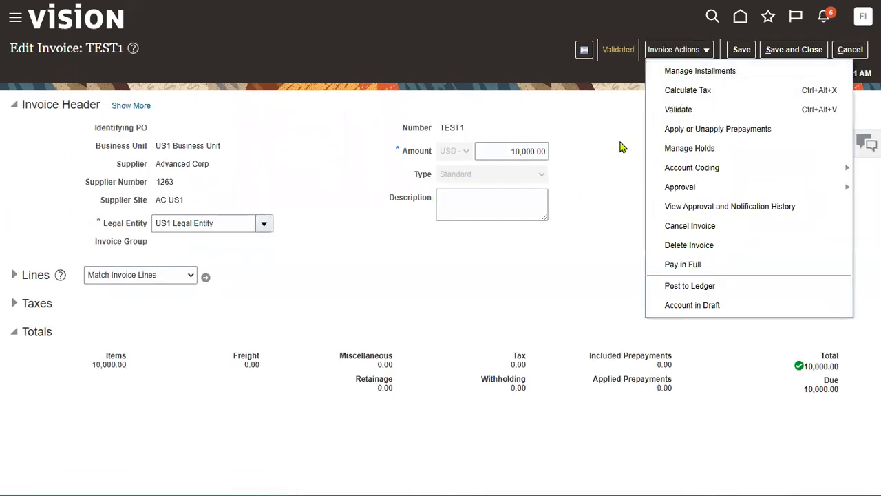
pyautogui.click(582, 227)
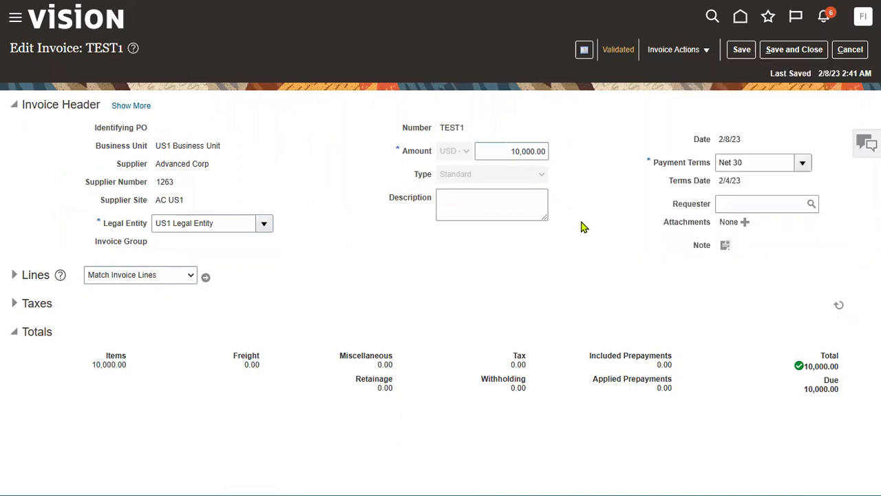
pyautogui.click(128, 107)
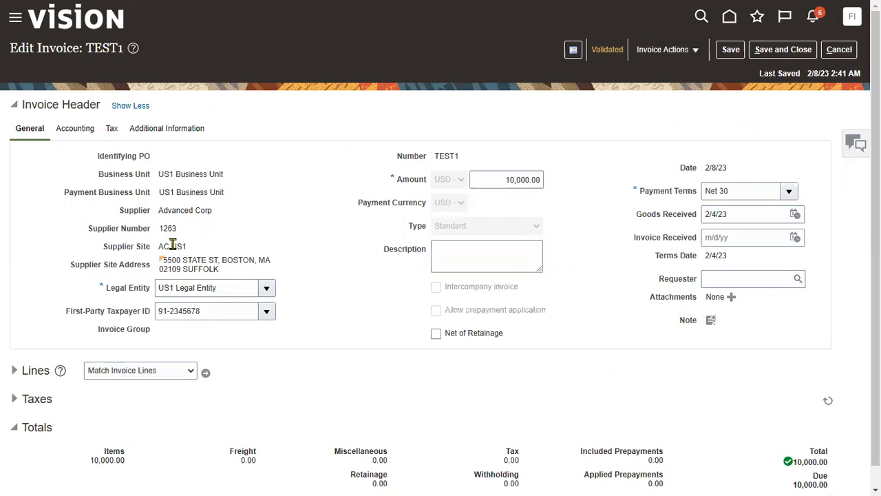
# Examine the business unit, supplier and supplier site in the TEST1 invoice header
pyautogui.moveTo(159, 246); pyautogui.dragTo(258, 242)
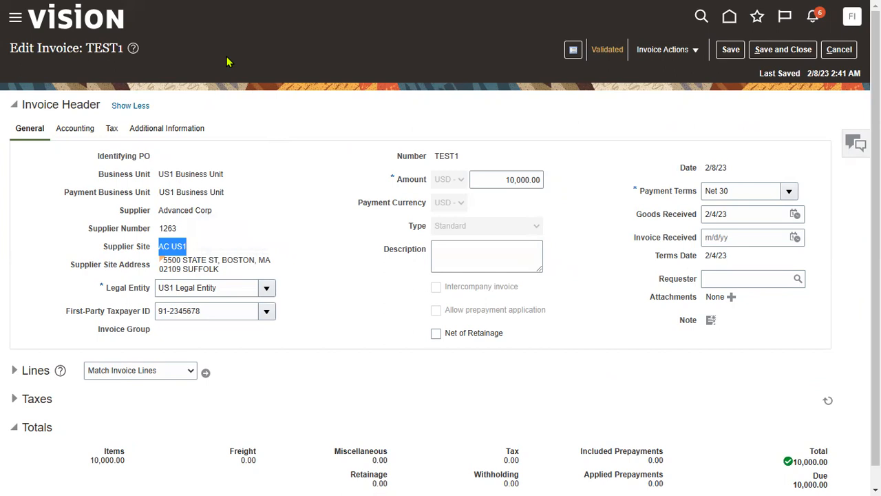
pyautogui.hotkey('alt', 'Tab')
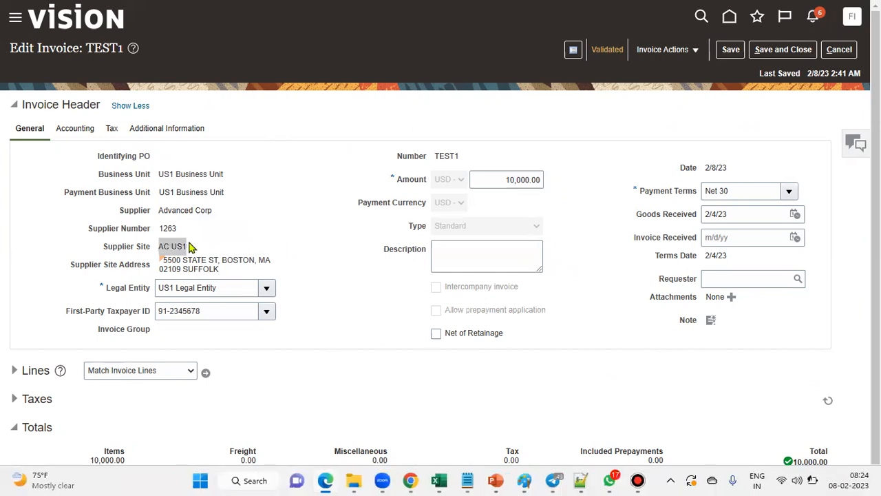
pyautogui.moveTo(509, 2)
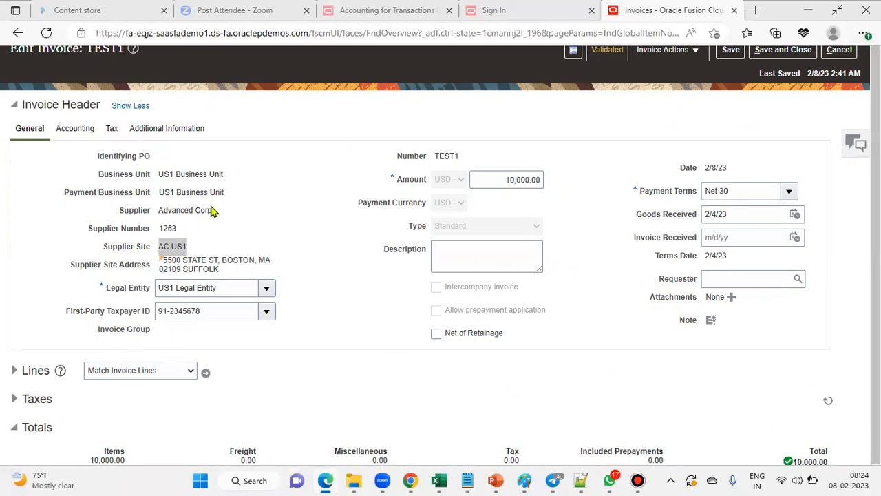
pyautogui.moveTo(159, 176); pyautogui.dragTo(230, 178)
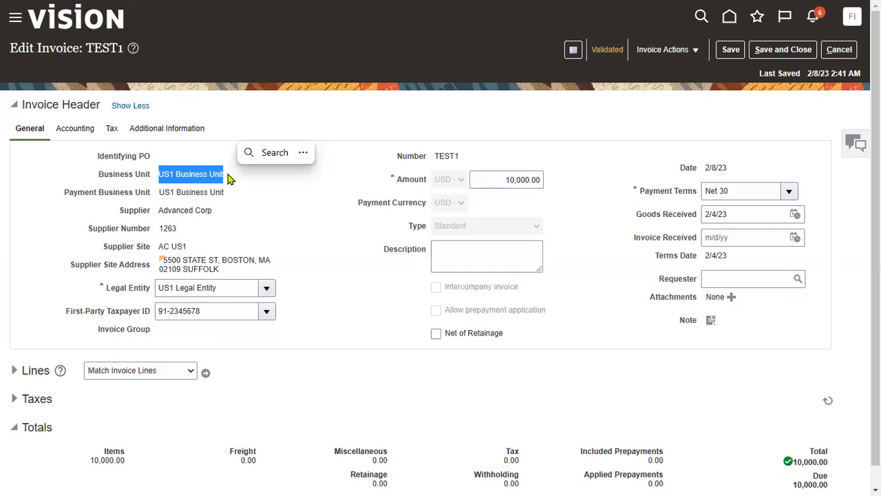
pyautogui.moveTo(158, 246); pyautogui.dragTo(192, 246)
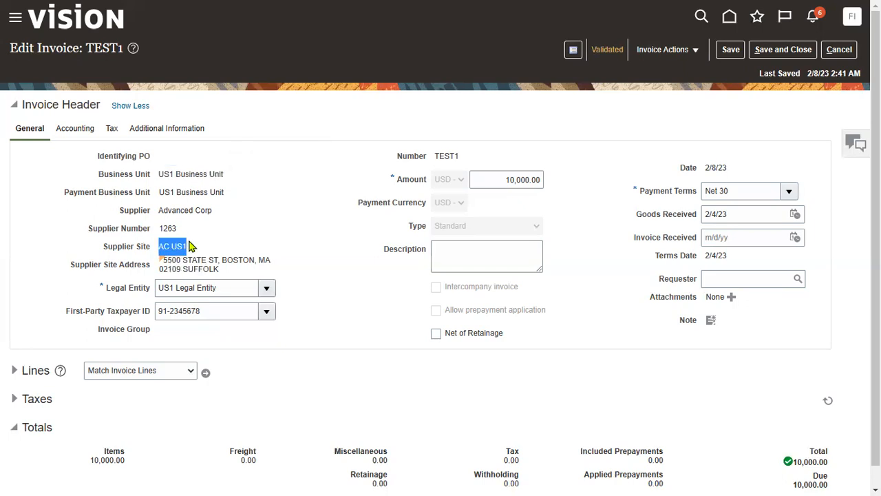
pyautogui.click(329, 191)
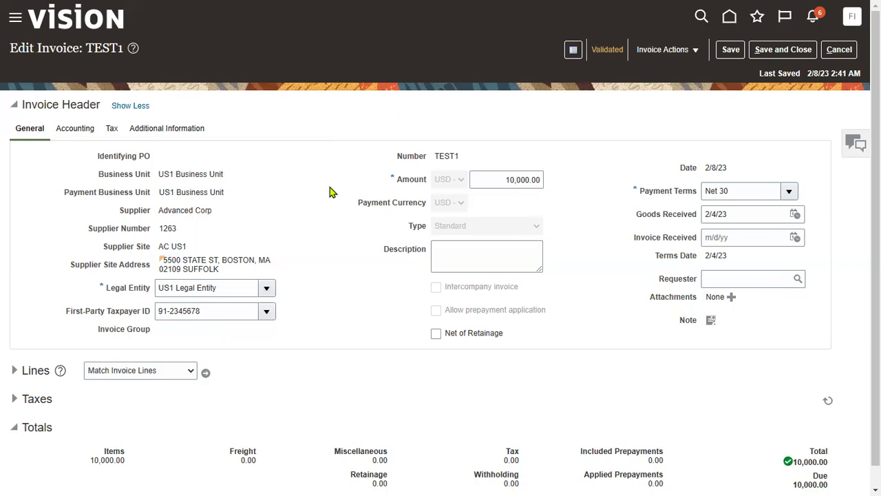
pyautogui.moveTo(158, 246); pyautogui.dragTo(187, 245)
pyautogui.click(324, 180)
pyautogui.moveTo(159, 174); pyautogui.dragTo(232, 177)
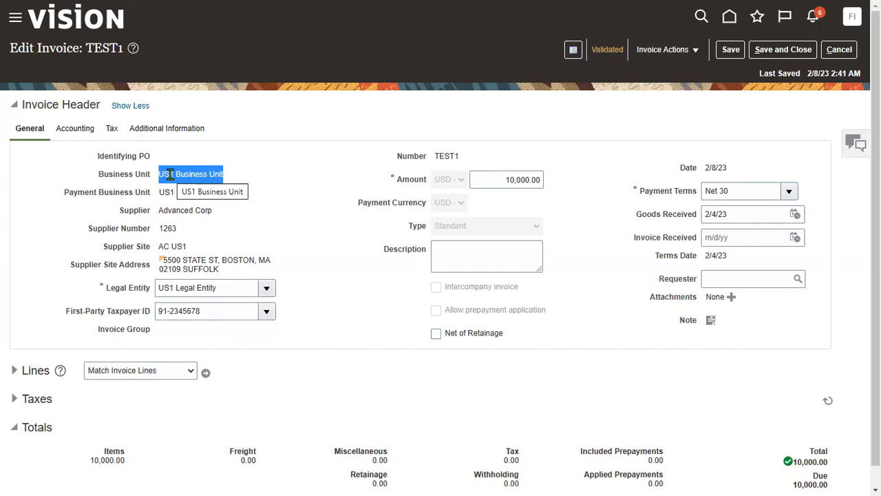
pyautogui.moveTo(158, 245); pyautogui.dragTo(187, 249)
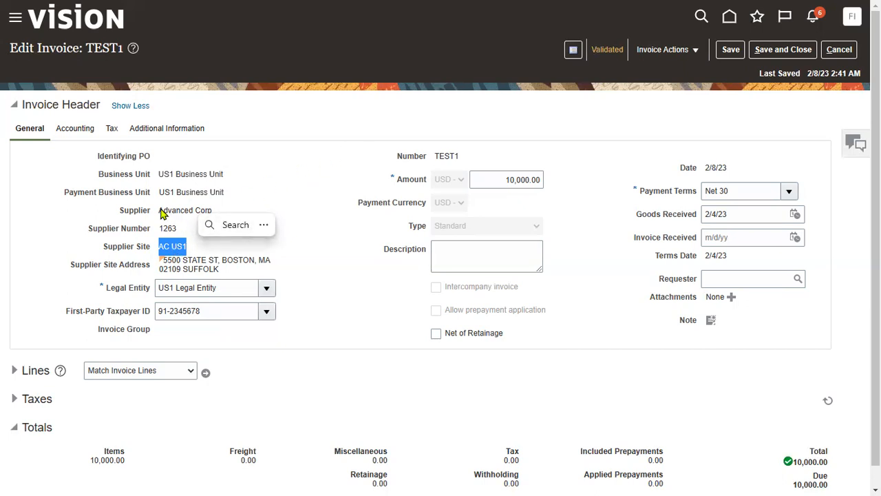
pyautogui.moveTo(160, 211); pyautogui.dragTo(232, 204)
pyautogui.click(321, 118)
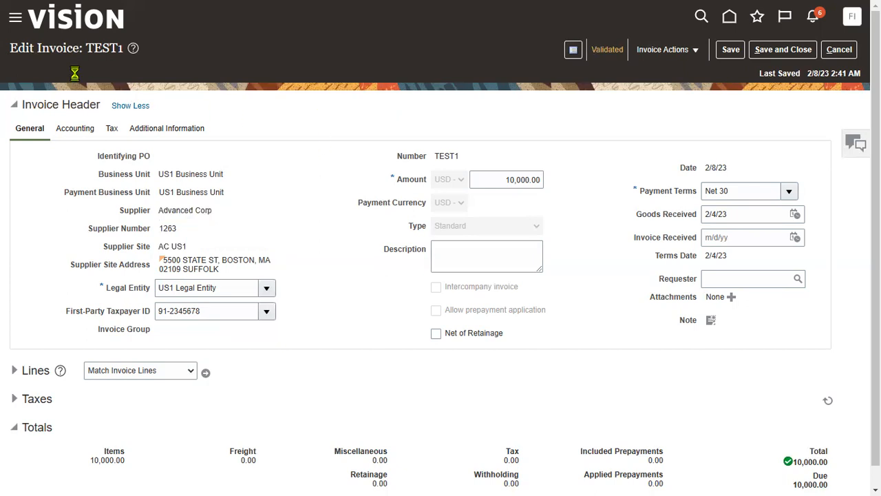
# Go to the Suppliers work area under Procurement and open the Manage Suppliers page
pyautogui.click(15, 17)
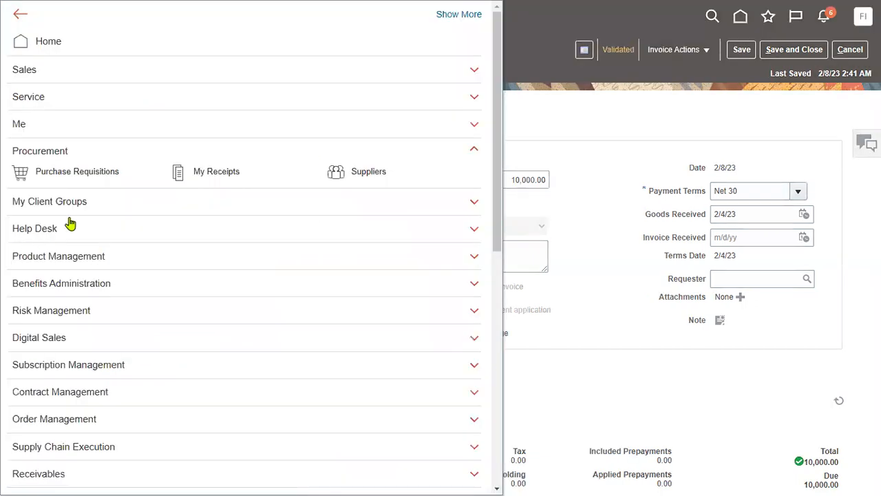
pyautogui.scroll(-4, 89, 338)
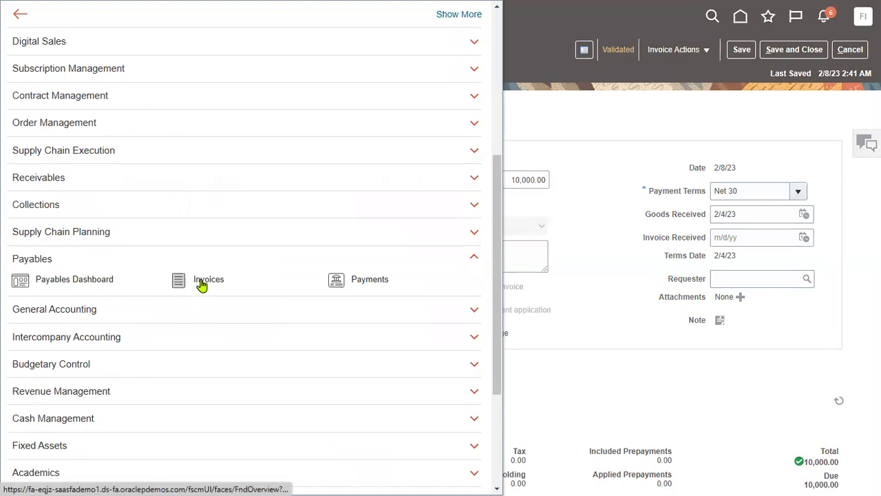
pyautogui.scroll(4, 103, 245)
pyautogui.click(369, 172)
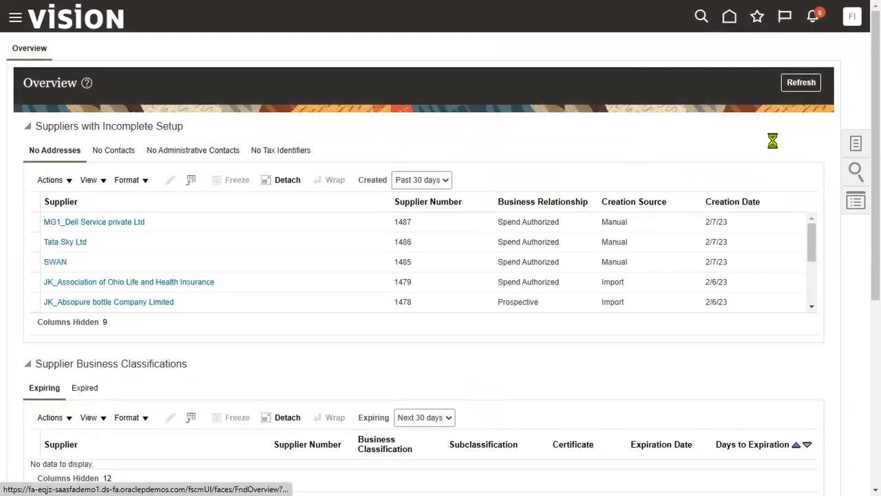
pyautogui.click(780, 53)
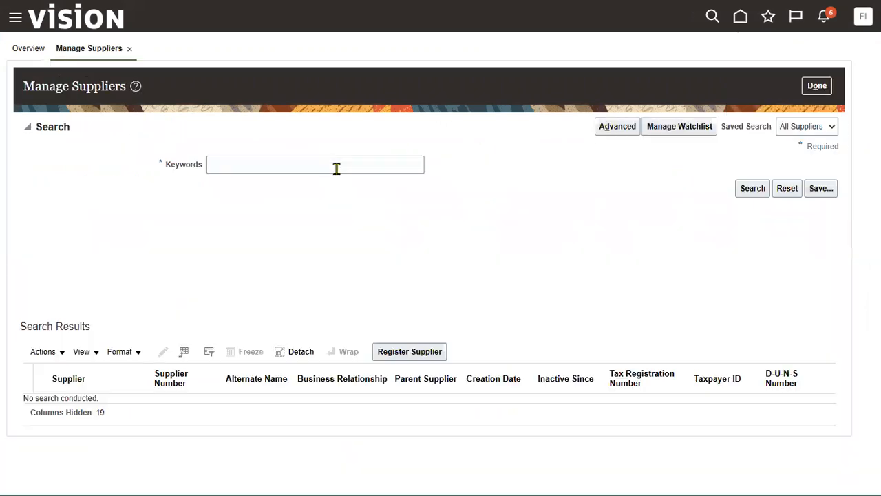
# Search the suppliers for the keyword Adva and open Advanced Corp for editing
pyautogui.click(284, 170)
pyautogui.write('Adva')
pyautogui.click(753, 189)
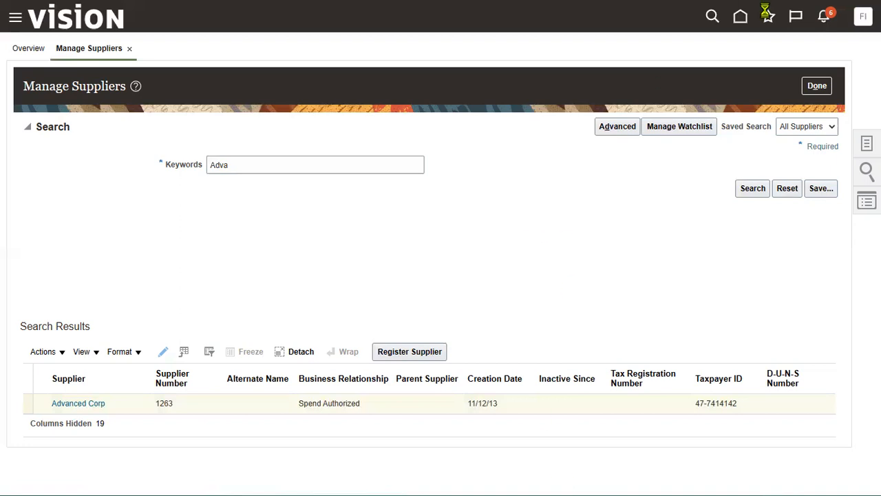
pyautogui.press('F11')
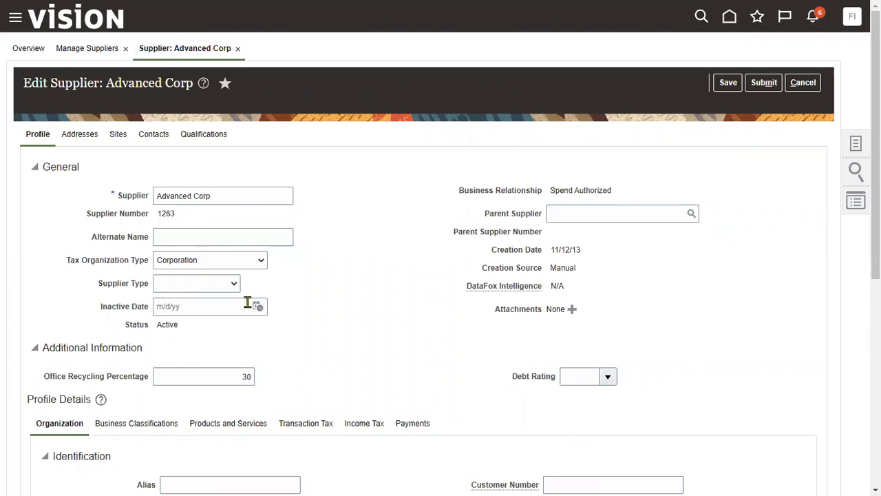
# Open the supplier's Sites and read the note on who can maintain sites
pyautogui.click(116, 137)
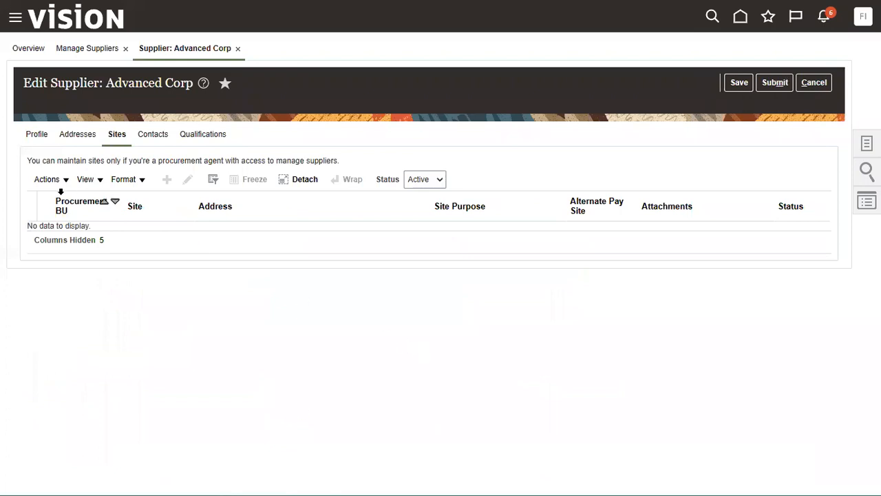
pyautogui.moveTo(27, 161); pyautogui.dragTo(215, 161)
pyautogui.moveTo(276, 160); pyautogui.dragTo(342, 160)
pyautogui.click(516, 156)
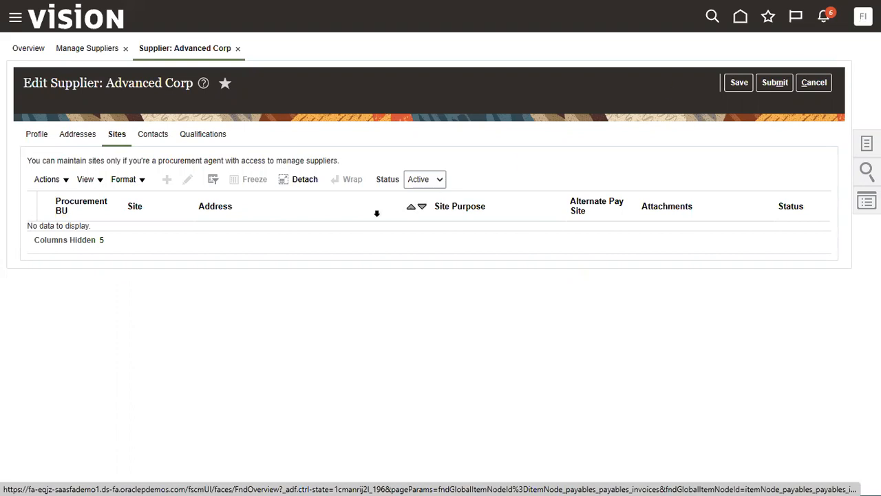
pyautogui.moveTo(277, 161); pyautogui.dragTo(342, 167)
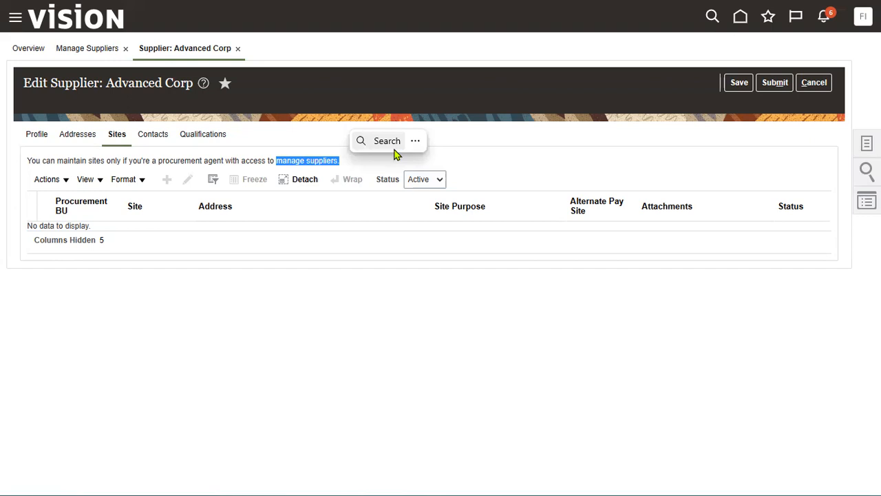
pyautogui.click(262, 157)
pyautogui.moveTo(158, 160); pyautogui.dragTo(348, 164)
pyautogui.click(294, 159)
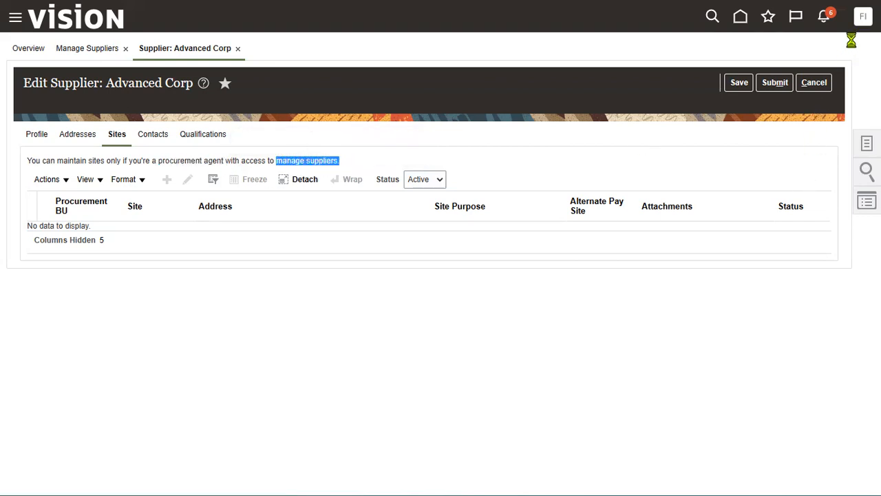
# Sign out of the current session, discarding unsaved supplier changes and confirming the single sign-off
pyautogui.click(863, 17)
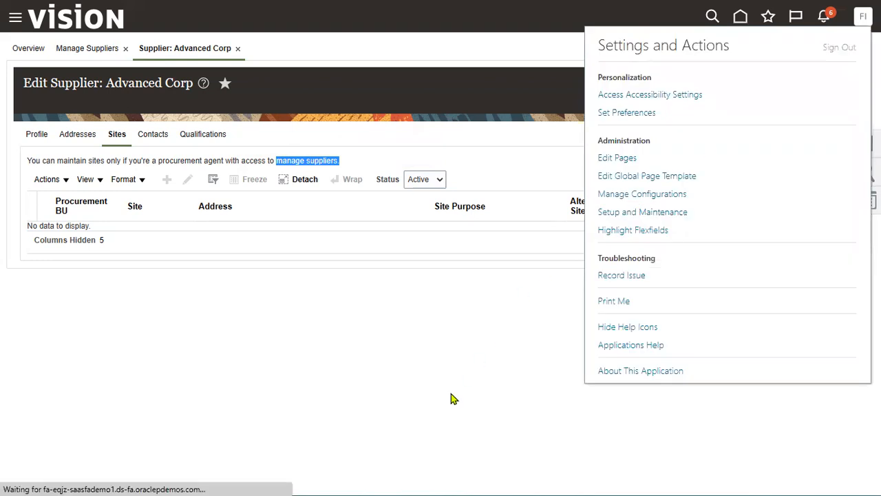
pyautogui.click(459, 350)
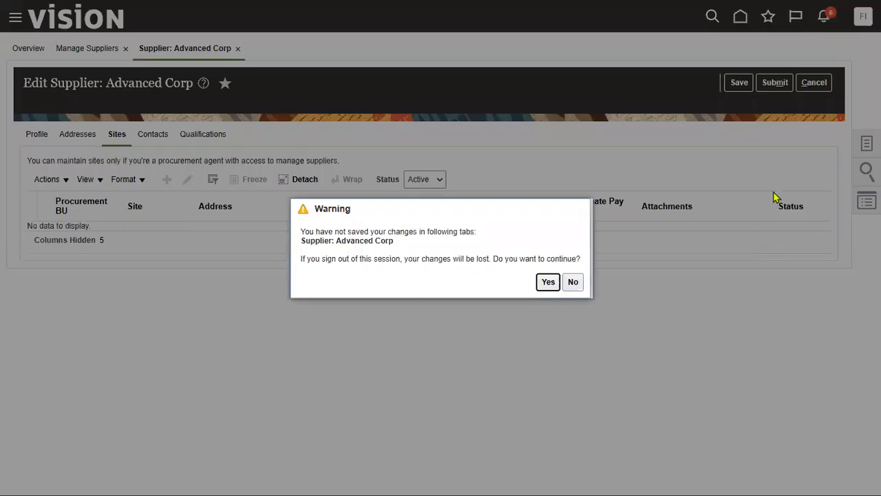
pyautogui.click(554, 285)
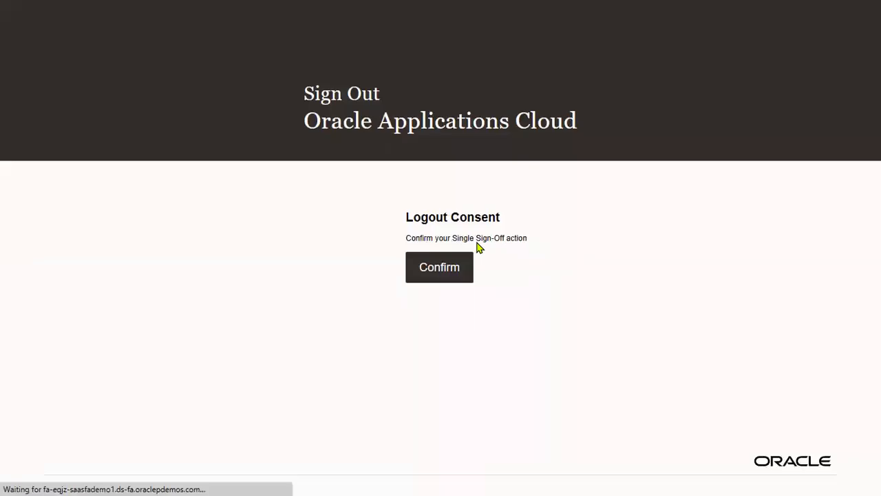
pyautogui.click(460, 269)
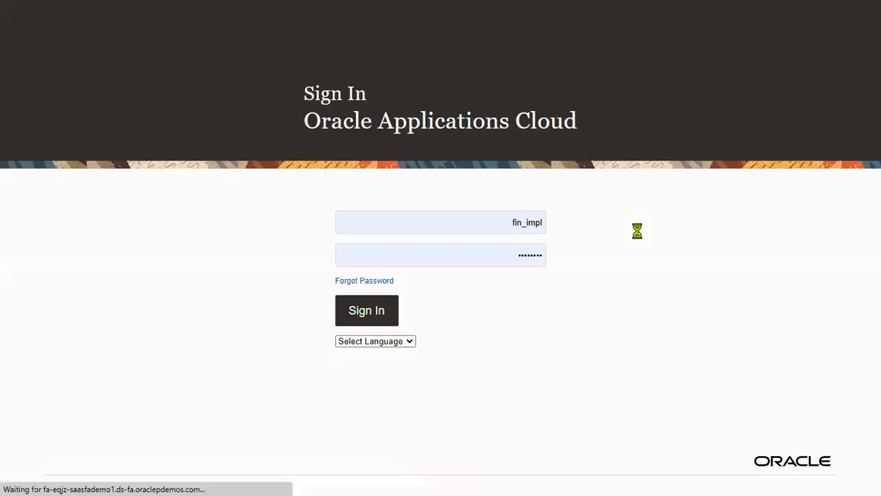
# Sign in with the procurement manager's saved username and account password
pyautogui.doubleClick(452, 225)
pyautogui.click(394, 290)
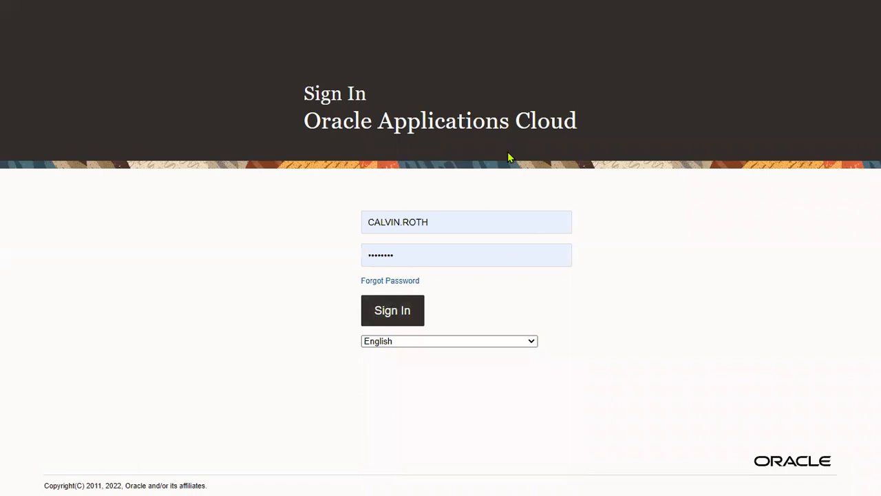
pyautogui.press('Return')
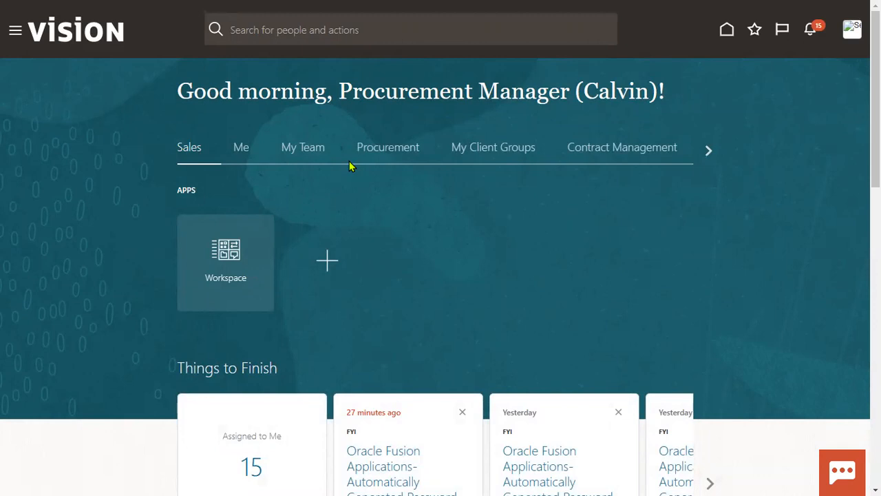
# Open the Suppliers work area from Procurement and start managing suppliers
pyautogui.click(379, 150)
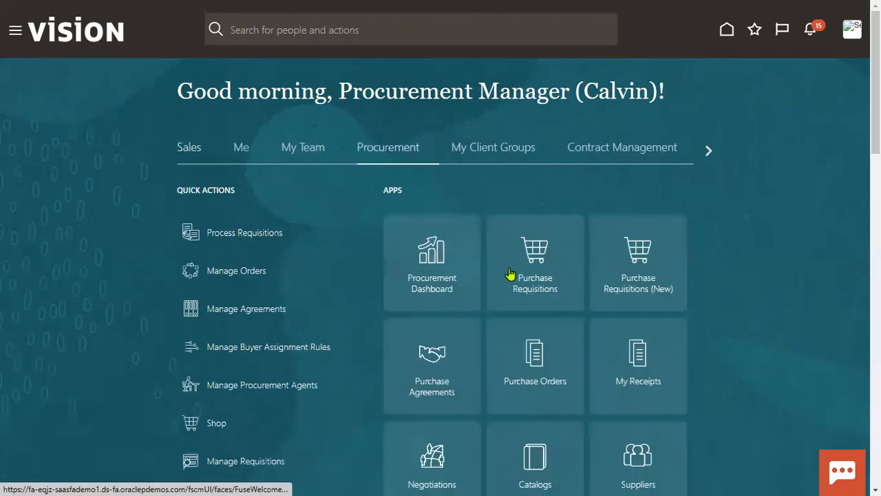
pyautogui.scroll(-2, 704, 329)
pyautogui.scroll(-3, 704, 328)
pyautogui.scroll(1, 621, 285)
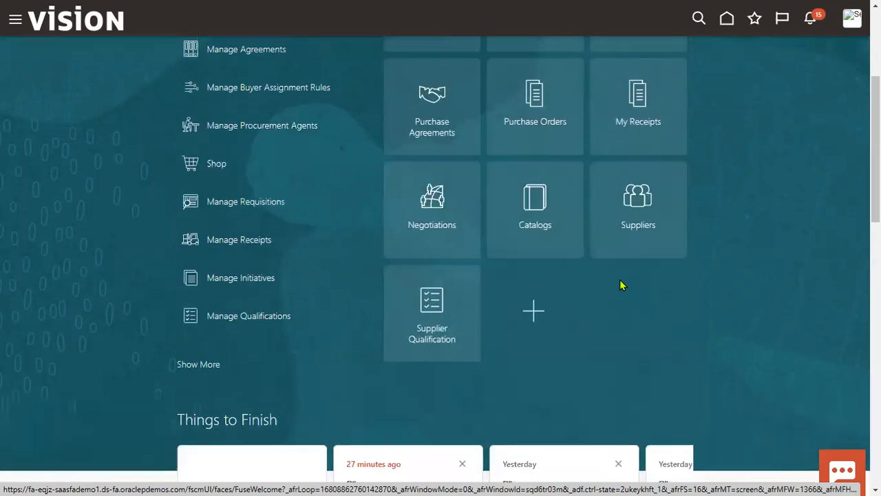
pyautogui.click(643, 195)
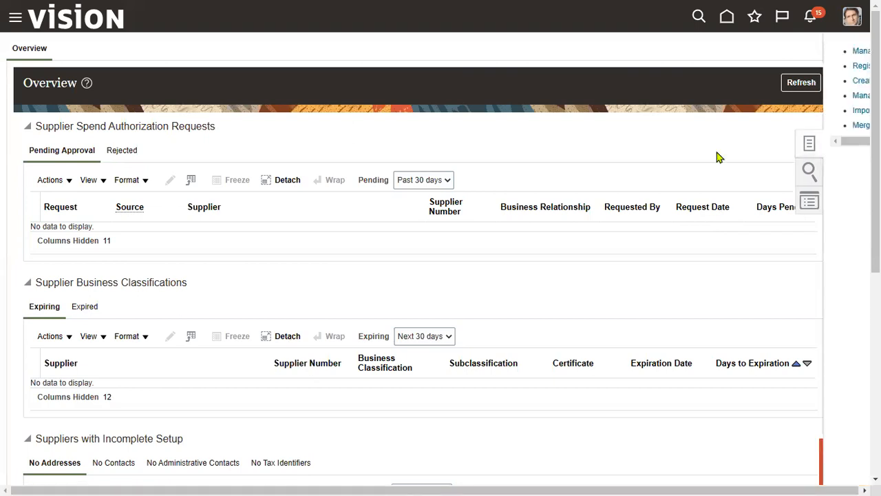
pyautogui.click(765, 53)
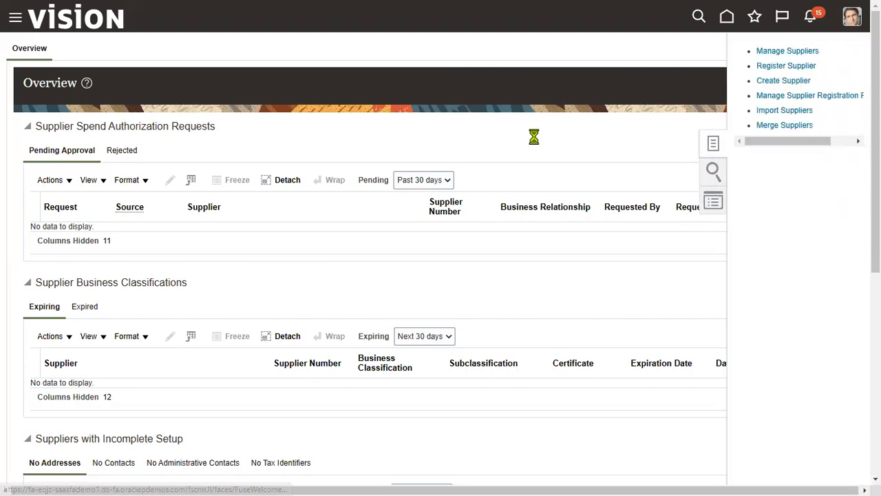
# Search the suppliers for the keyword Adva, dismiss the battery notice, and open Advanced Corp for editing
pyautogui.click(285, 166)
pyautogui.write('Adva')
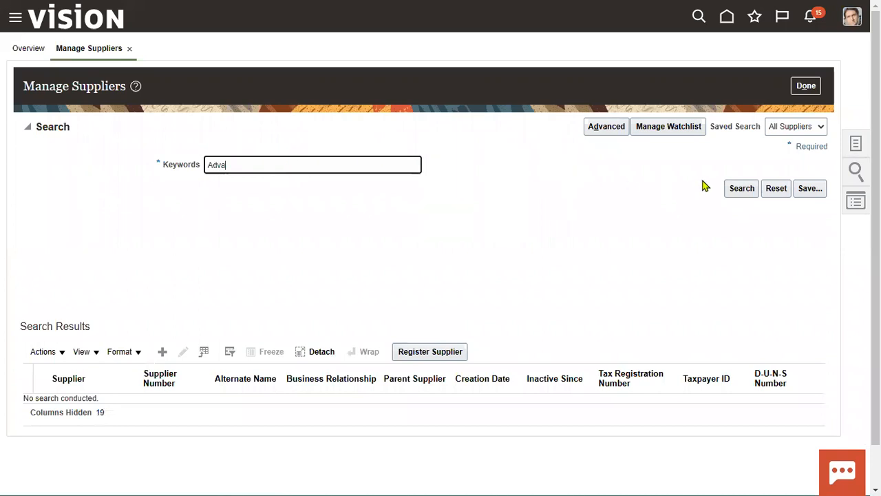
pyautogui.click(739, 189)
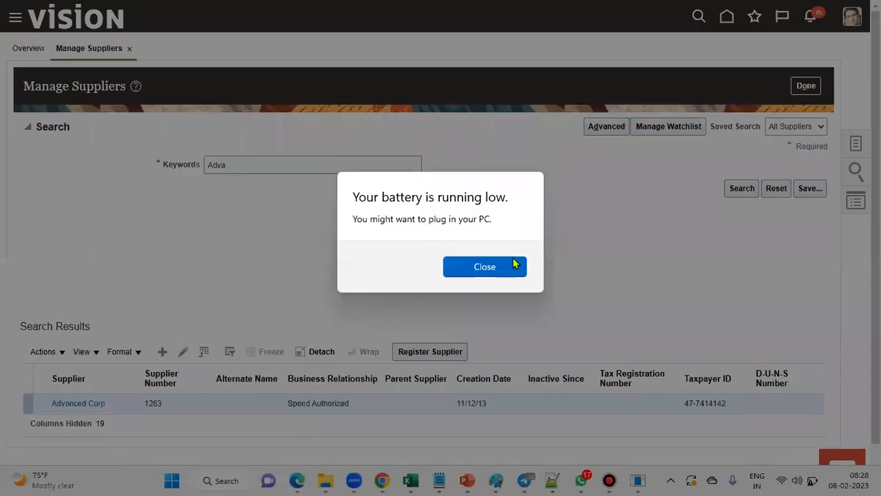
pyautogui.click(507, 267)
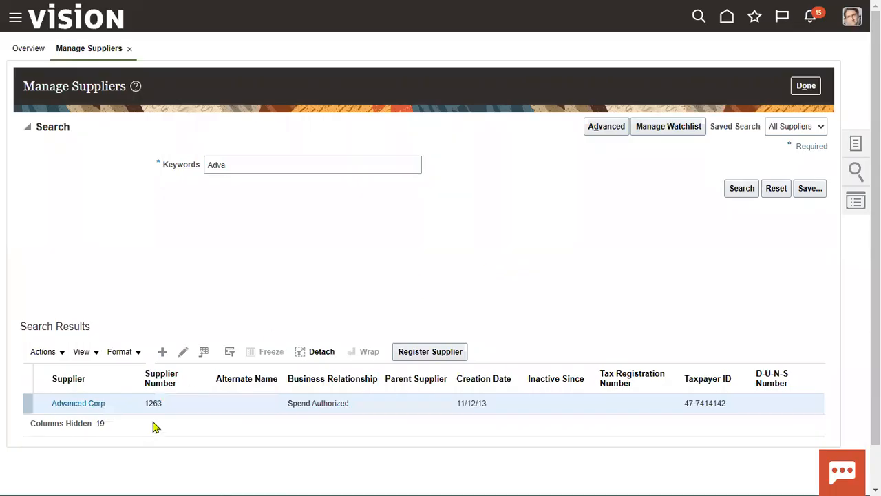
pyautogui.click(183, 351)
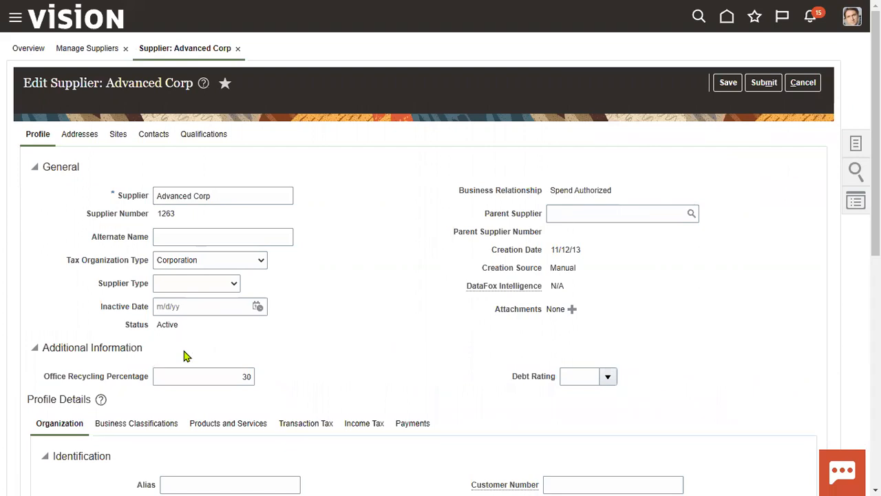
# Open the supplier's AC US1 site for editing and display its Invoicing settings
pyautogui.click(124, 140)
pyautogui.click(161, 227)
pyautogui.click(187, 167)
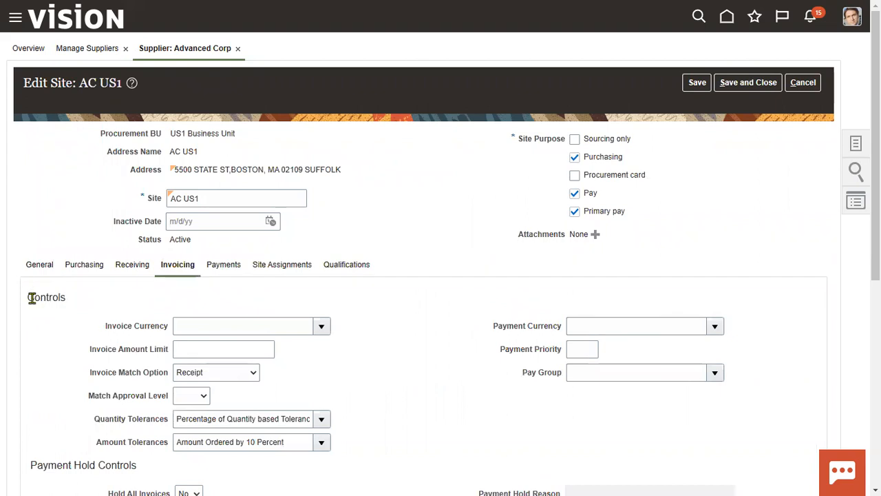
# Set the site's Payment Terms to Net 30 and review its Terms Date Basis setting
pyautogui.scroll(-2, 142, 321)
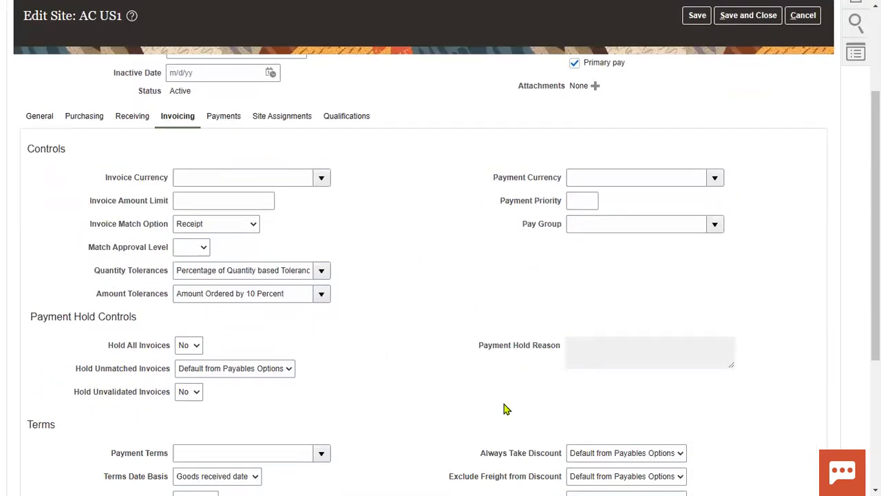
pyautogui.scroll(-1, 392, 429)
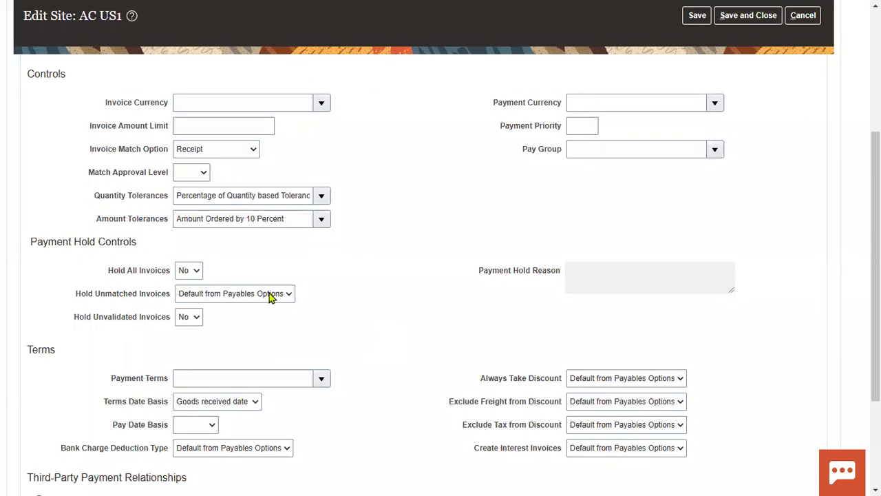
pyautogui.scroll(-1, 151, 382)
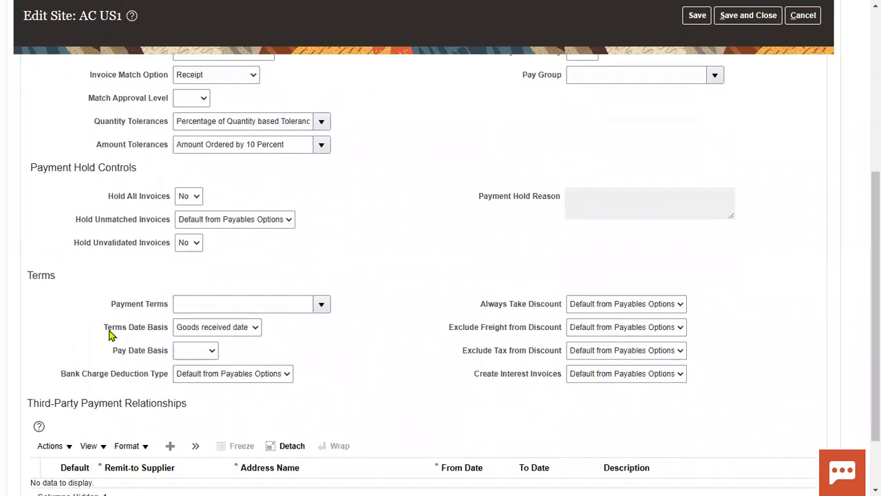
pyautogui.moveTo(104, 327); pyautogui.dragTo(166, 335)
pyautogui.moveTo(112, 306); pyautogui.dragTo(158, 307)
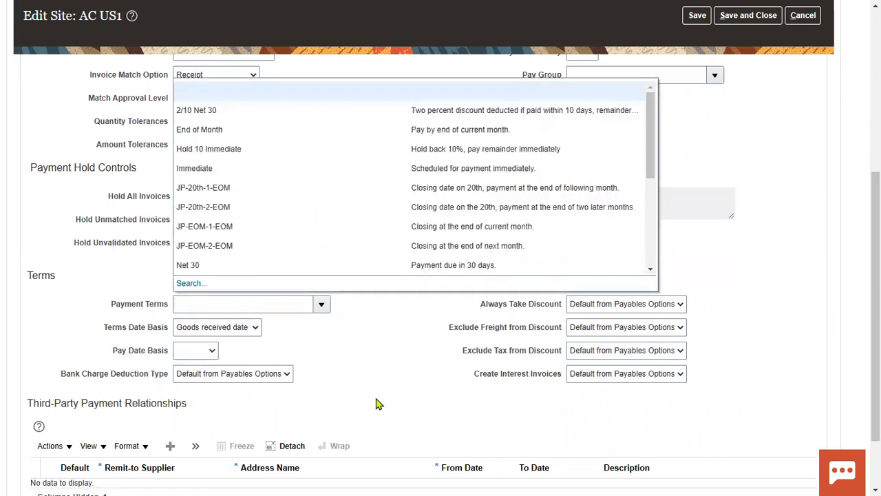
pyautogui.scroll(-1, 236, 220)
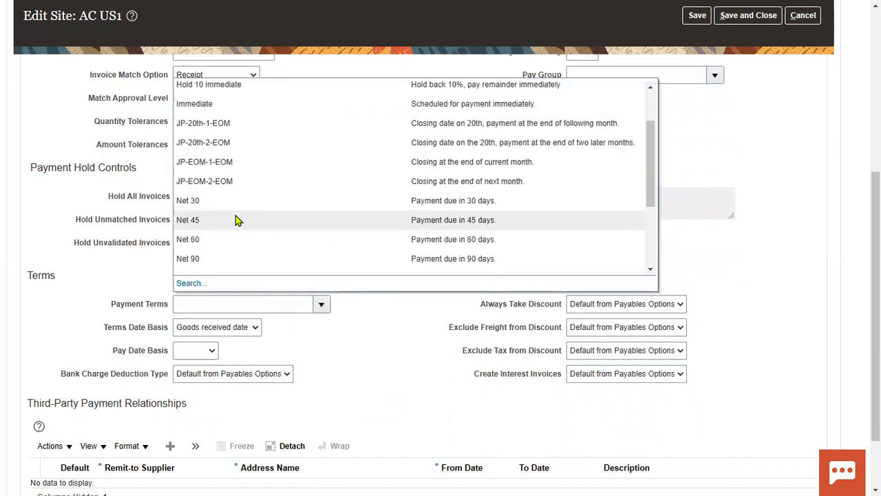
pyautogui.click(195, 200)
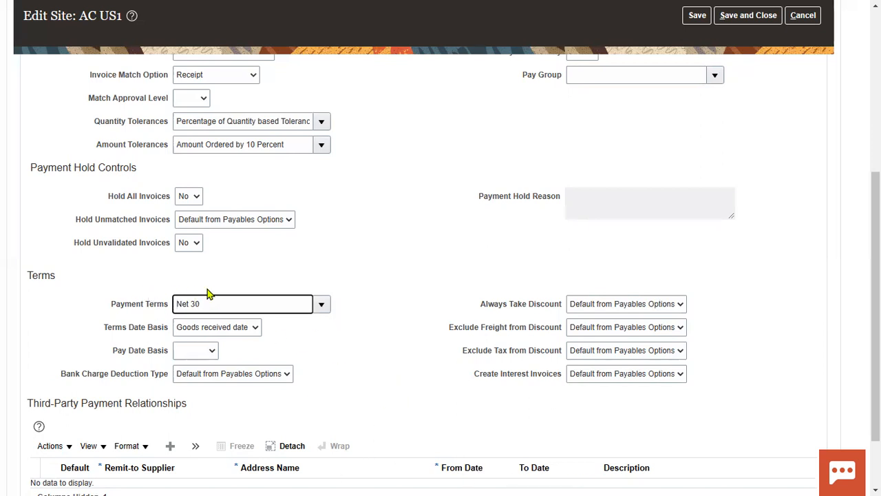
pyautogui.moveTo(102, 328); pyautogui.dragTo(163, 332)
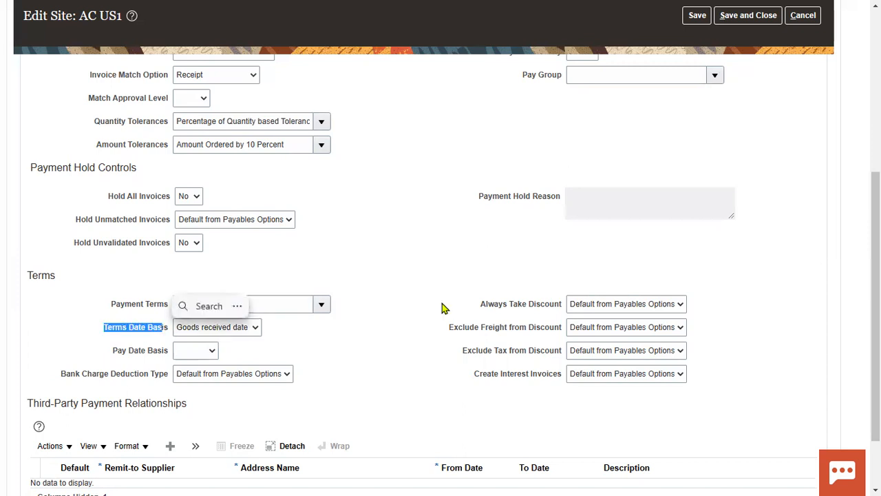
# Check the address name of site AC US1, then save and close the site
pyautogui.scroll(5, 444, 308)
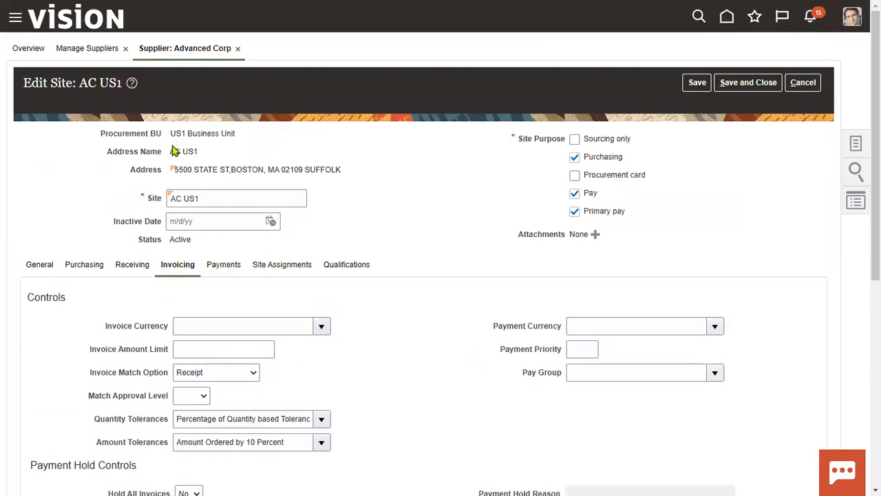
pyautogui.moveTo(174, 151); pyautogui.dragTo(213, 154)
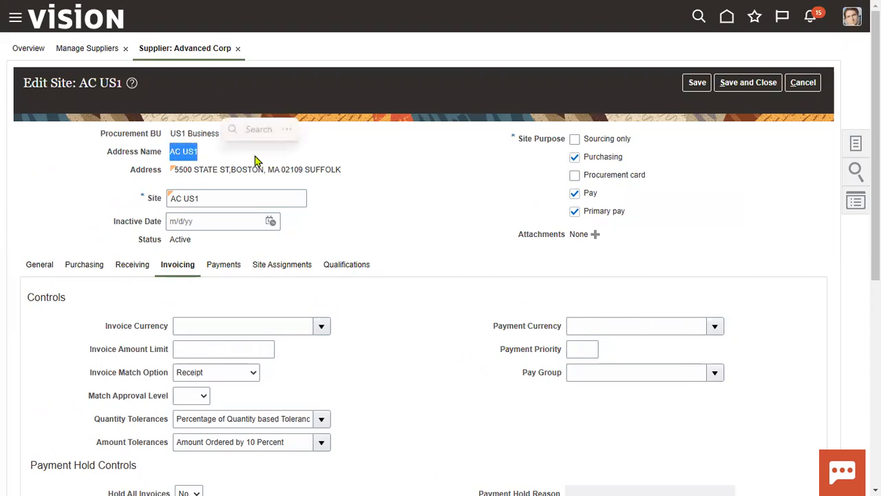
pyautogui.click(702, 87)
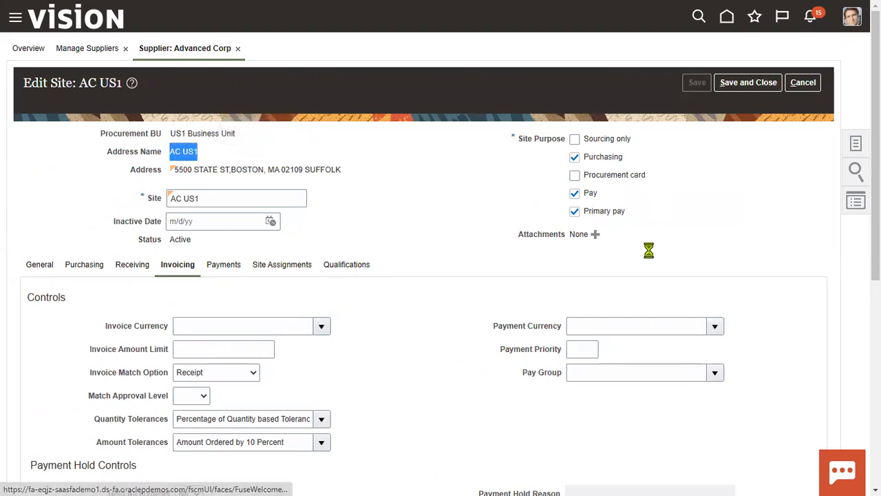
pyautogui.click(748, 83)
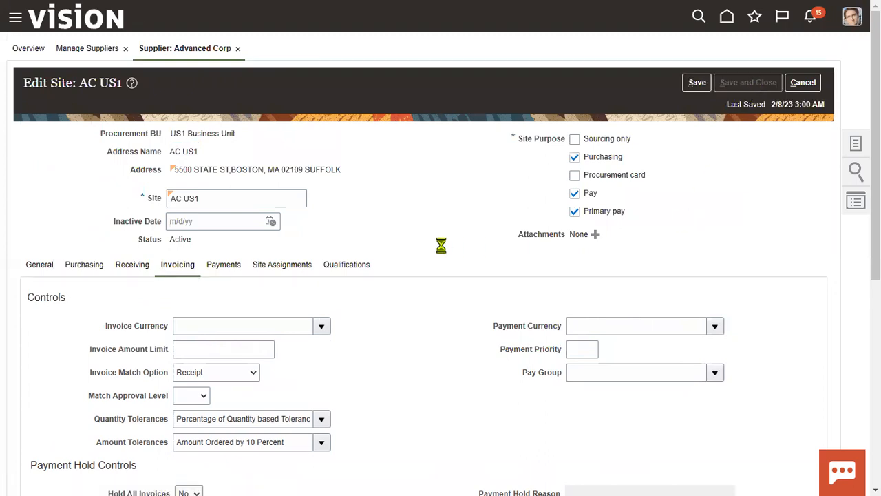
# Submit the Advanced Corp supplier changes, dismiss the confirmations, and finish managing suppliers
pyautogui.click(764, 82)
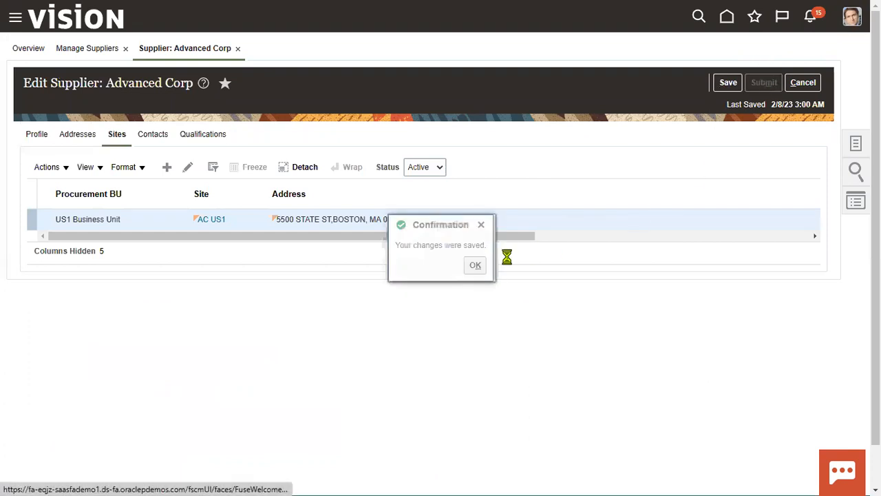
pyautogui.click(474, 269)
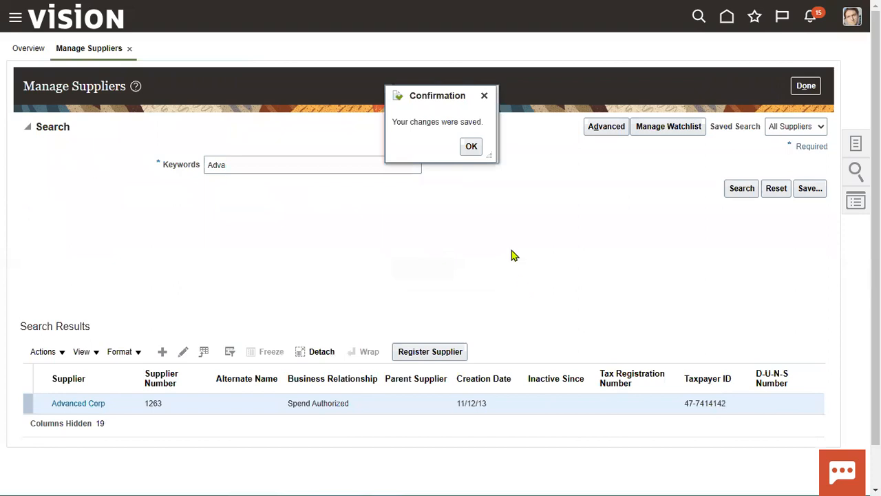
pyautogui.click(471, 146)
pyautogui.click(807, 89)
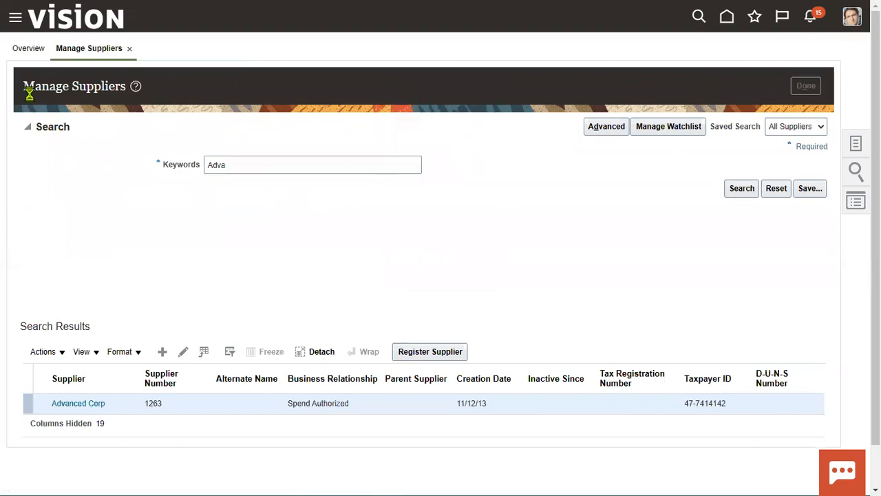
pyautogui.click(15, 21)
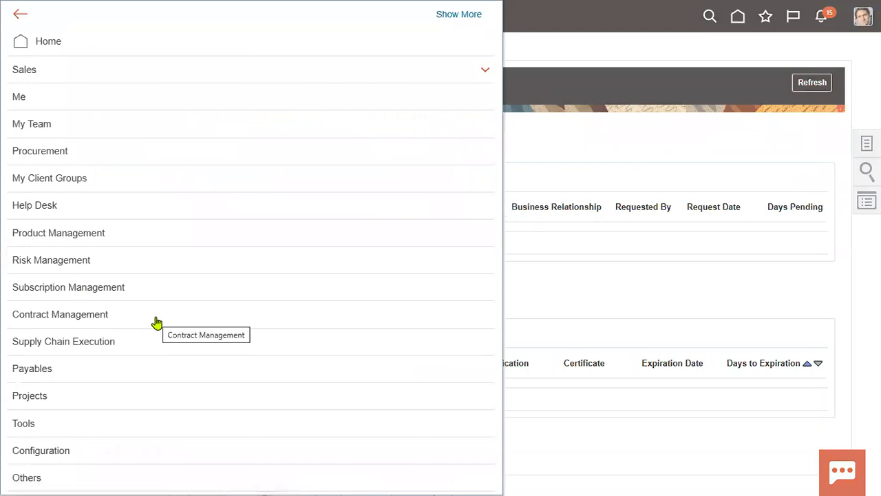
pyautogui.click(80, 369)
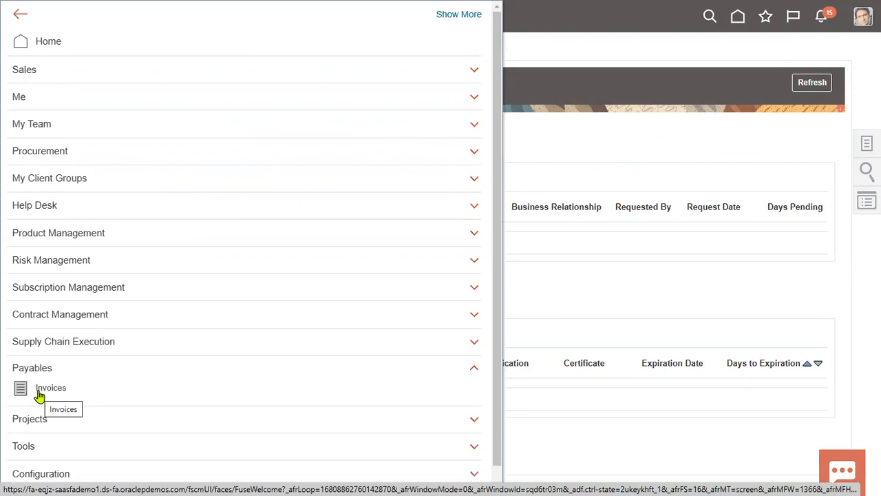
pyautogui.click(40, 396)
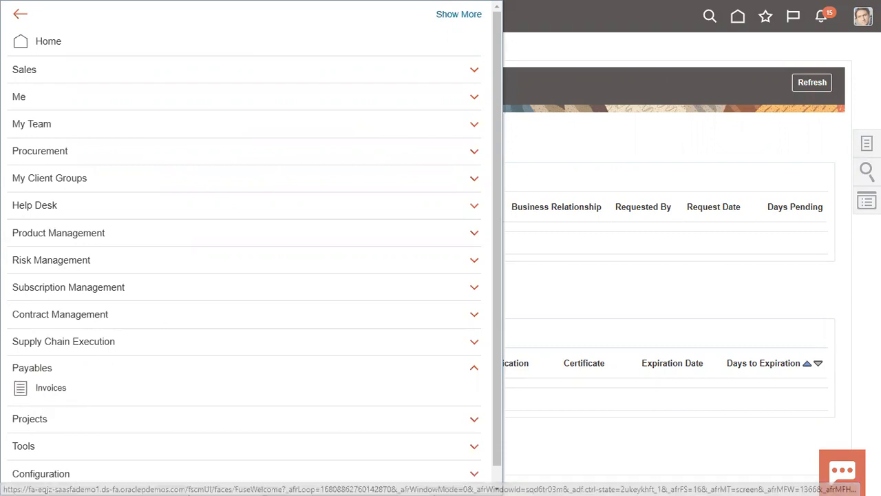
# Sign out of the procurement manager's session and confirm the single sign-off
pyautogui.click(852, 17)
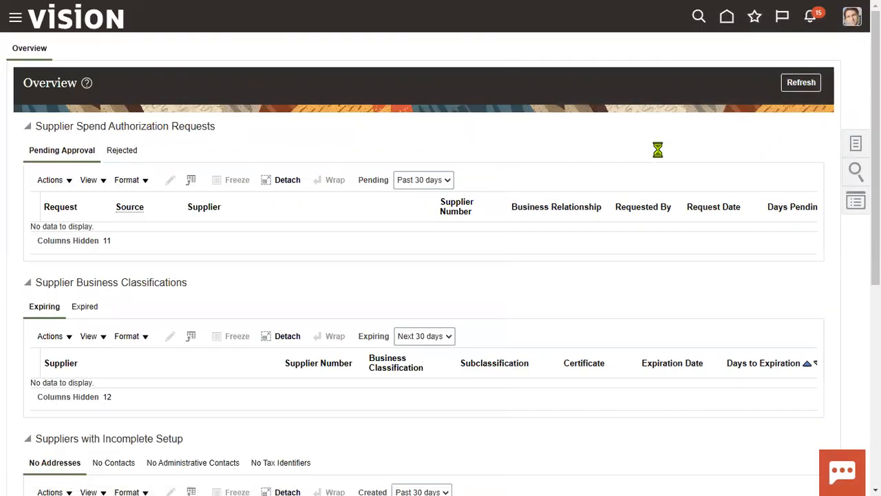
pyautogui.click(830, 48)
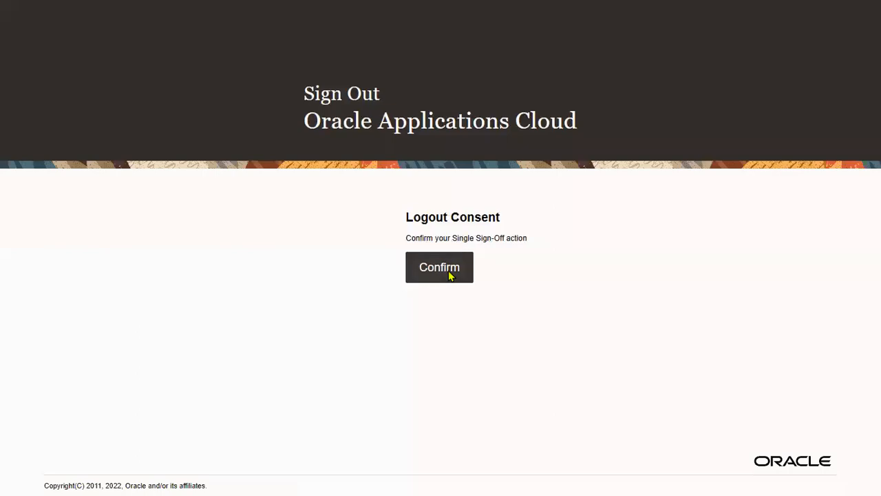
pyautogui.click(450, 274)
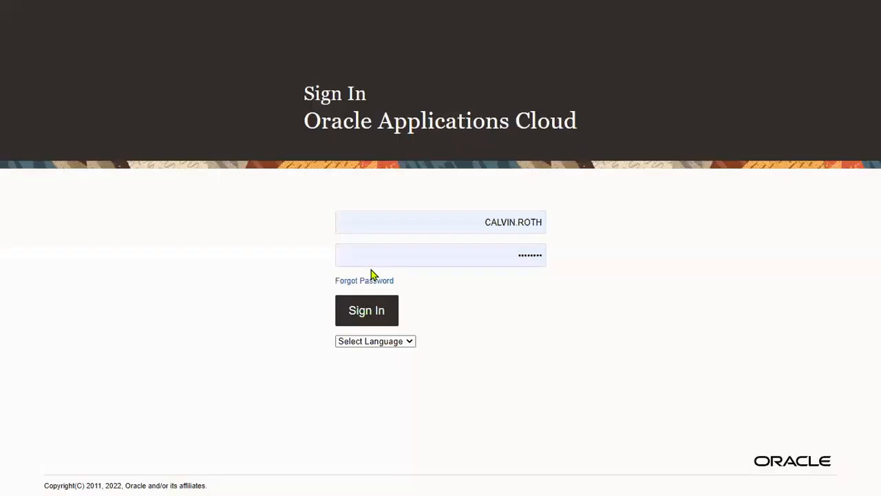
# Sign in with the financials implementation account's saved username and account password
pyautogui.click(506, 216)
pyautogui.click(396, 295)
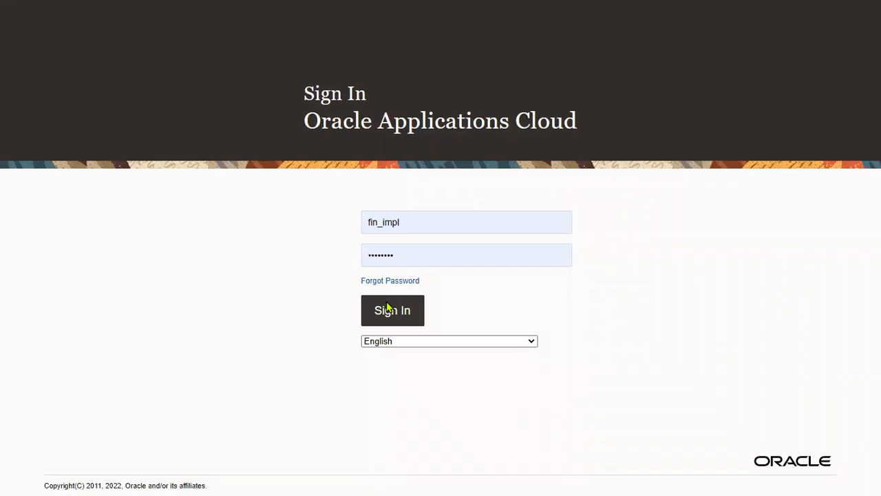
pyautogui.click(389, 309)
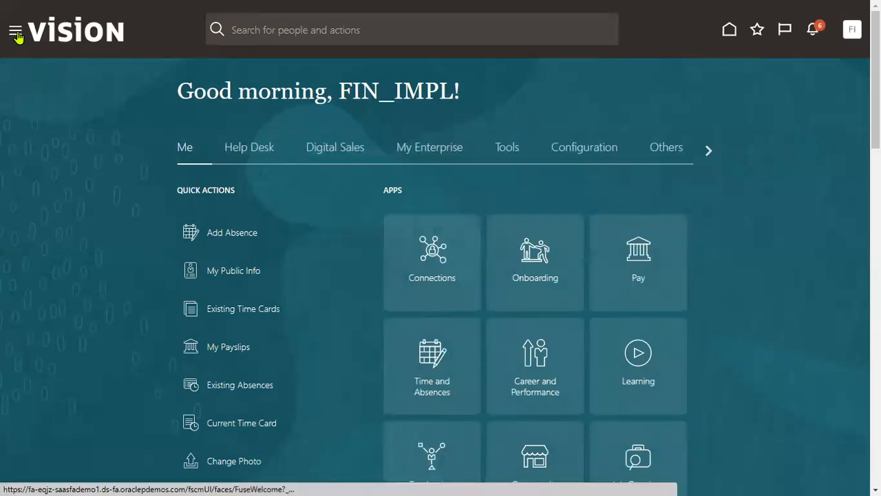
# Open the Invoices work area of Payables
pyautogui.click(15, 32)
pyautogui.scroll(-6, 131, 350)
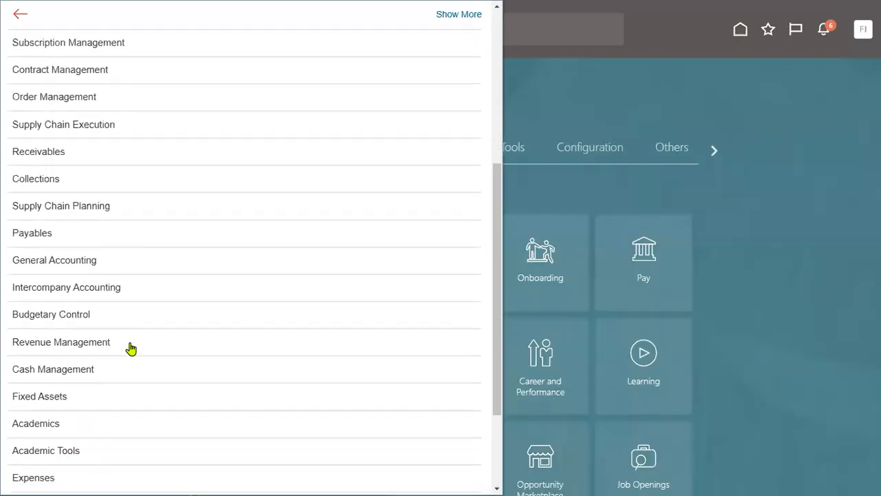
pyautogui.click(92, 400)
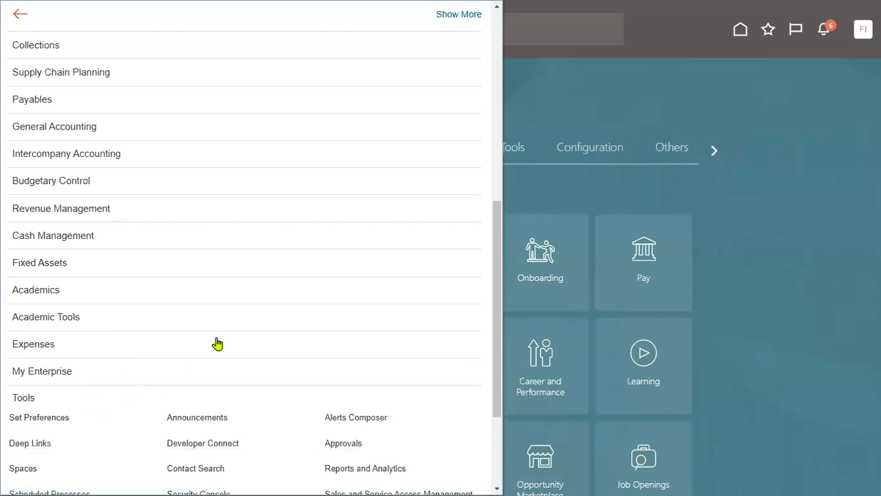
pyautogui.scroll(7, 196, 324)
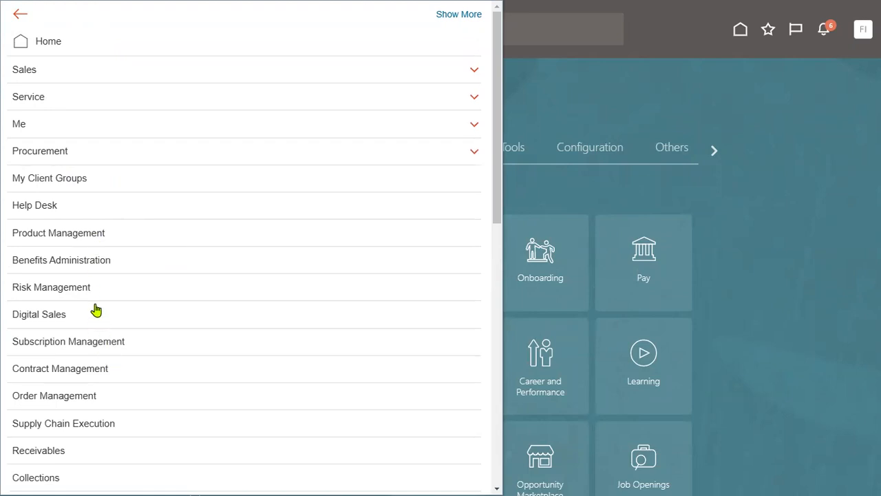
pyautogui.scroll(-2, 101, 255)
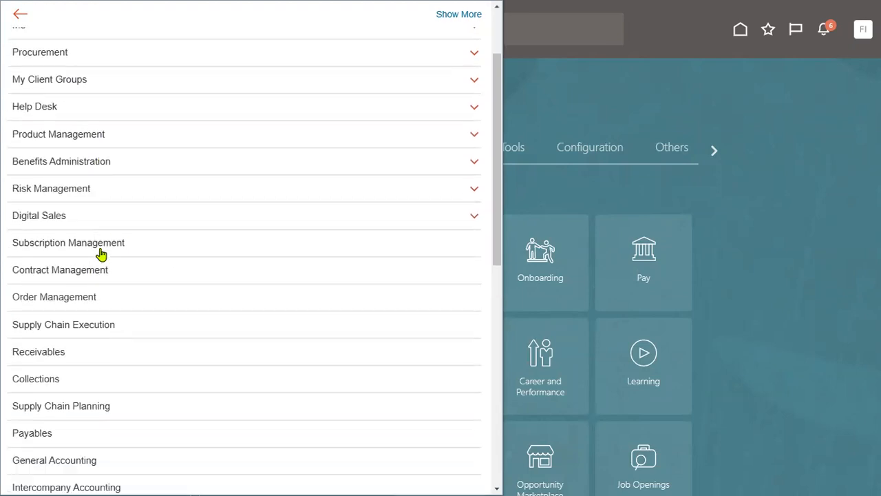
pyautogui.scroll(-1, 100, 255)
pyautogui.click(73, 395)
pyautogui.click(198, 406)
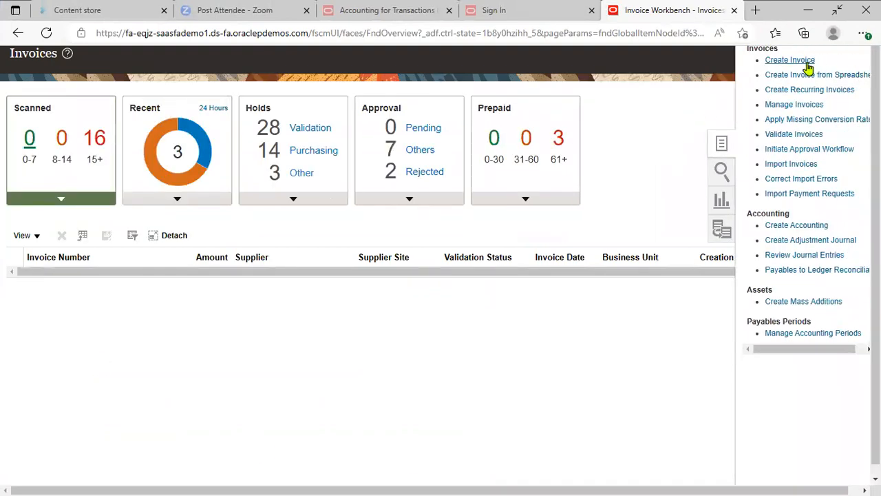
# Start a new invoice for US1 Business Unit and check its default payment terms
pyautogui.click(799, 62)
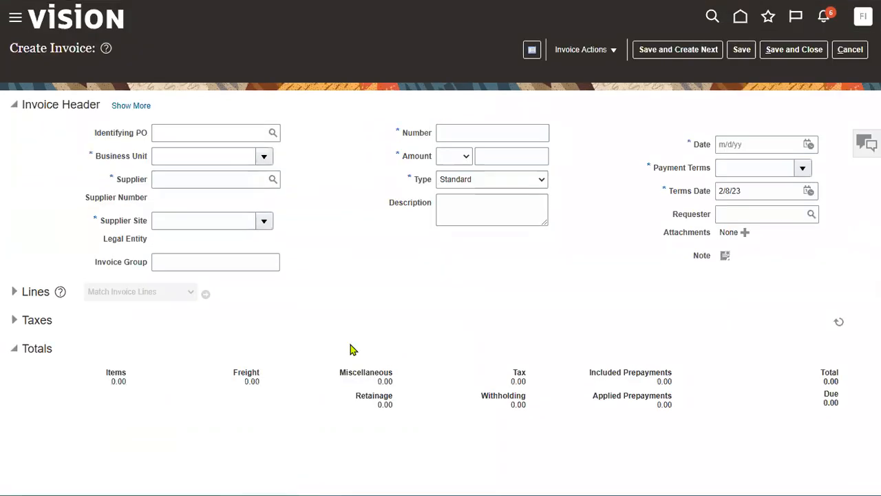
pyautogui.click(228, 159)
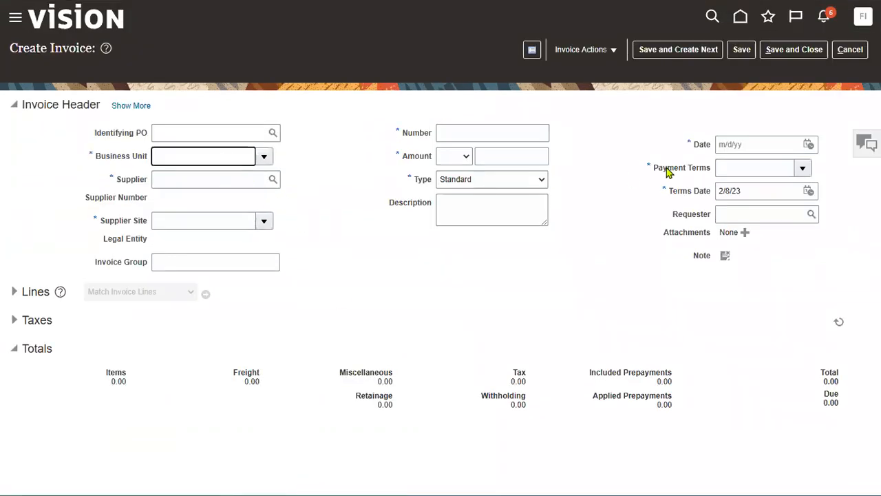
pyautogui.moveTo(658, 171); pyautogui.dragTo(713, 170)
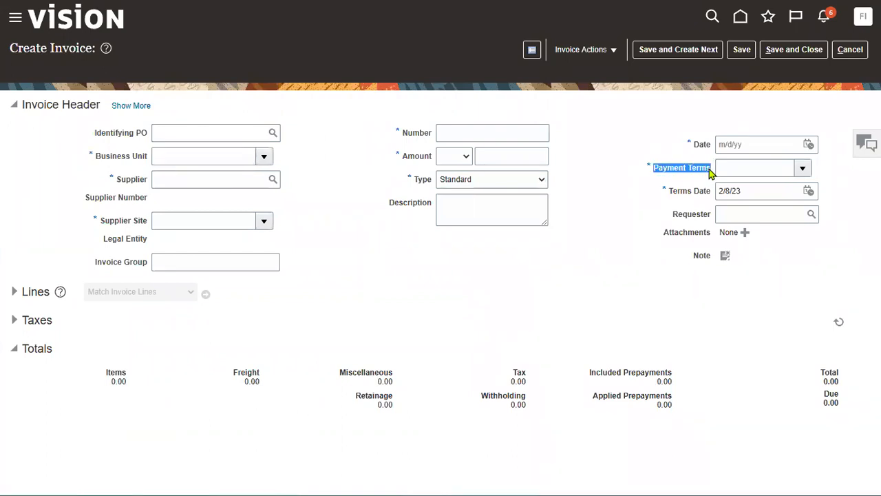
pyautogui.click(230, 155)
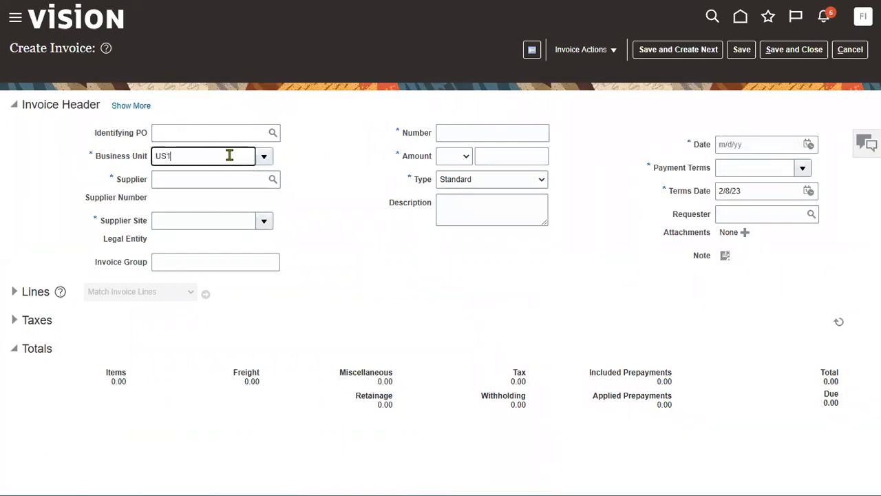
pyautogui.press('Tab')
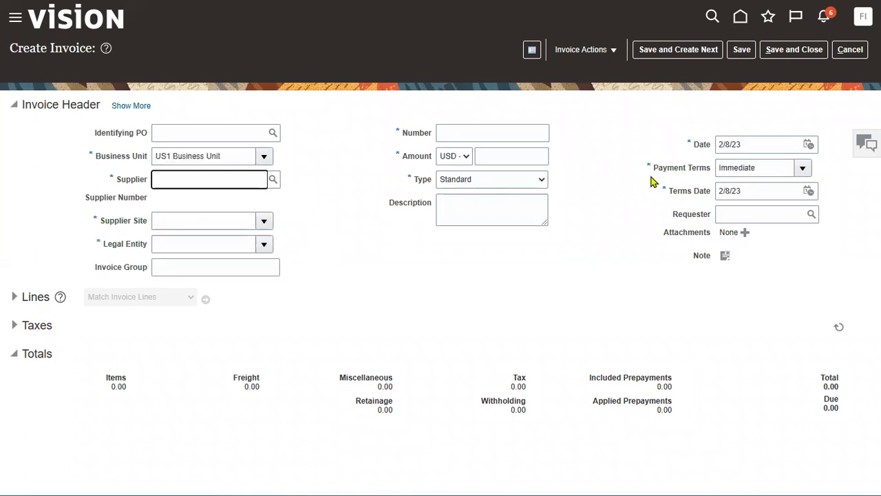
pyautogui.moveTo(657, 171); pyautogui.dragTo(718, 170)
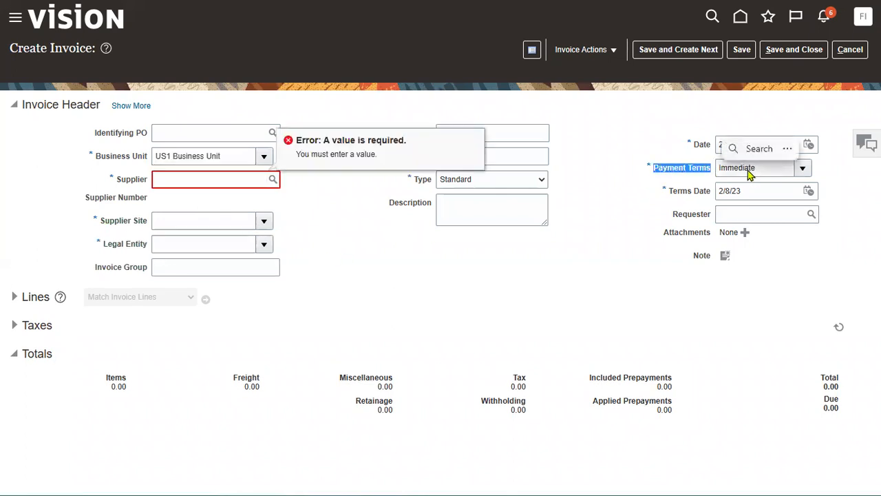
pyautogui.click(659, 179)
pyautogui.moveTo(95, 157); pyautogui.dragTo(146, 160)
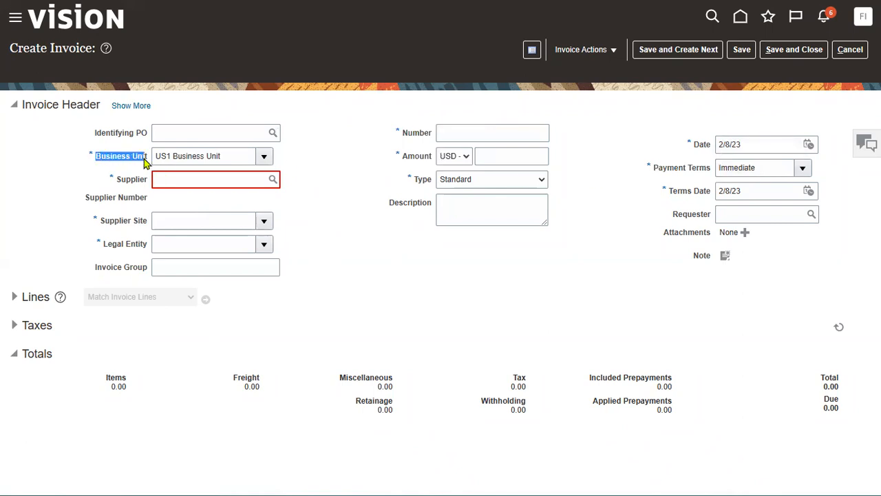
# Select Advanced Corp as the invoice supplier, check the payment terms, and expand the full invoice header
pyautogui.click(223, 178)
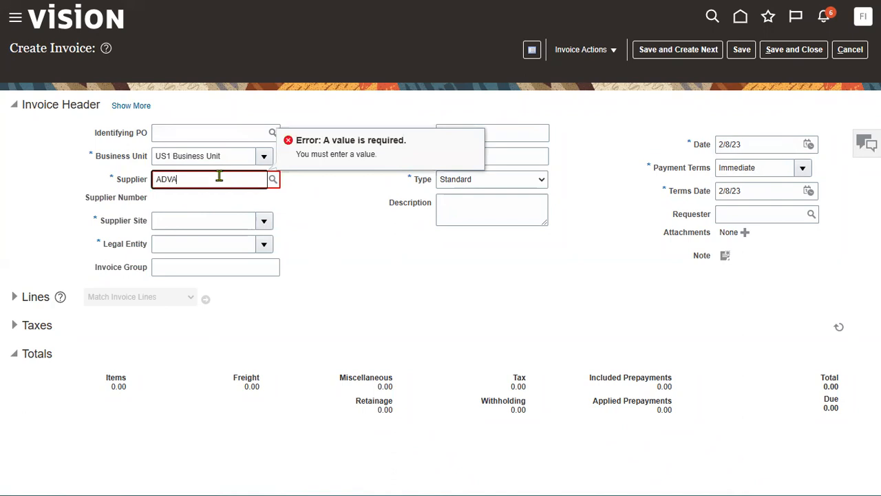
pyautogui.click(300, 206)
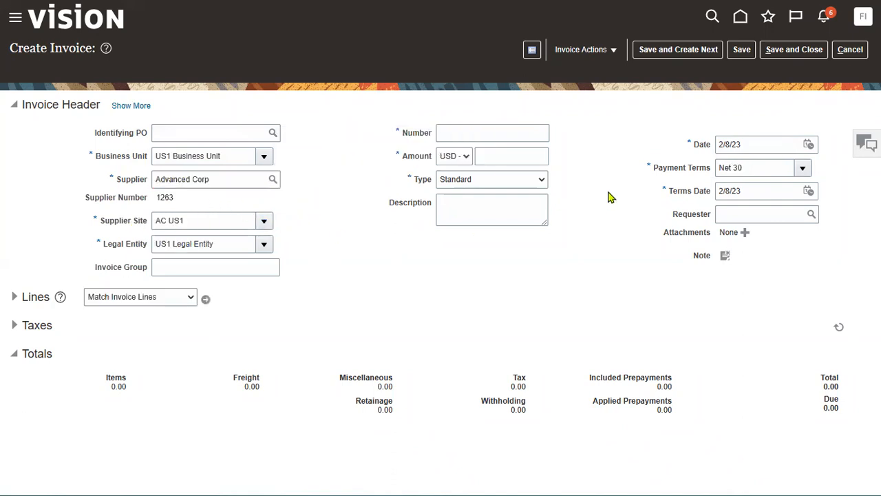
pyautogui.moveTo(656, 174); pyautogui.dragTo(744, 182)
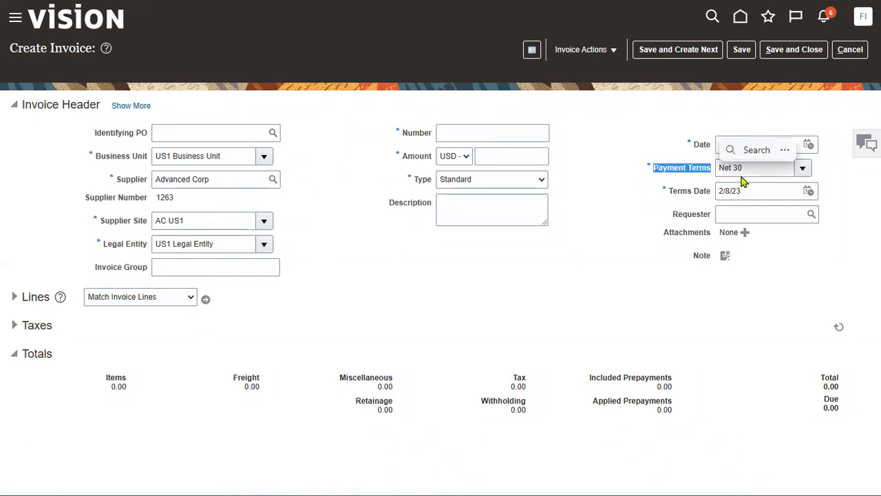
pyautogui.click(613, 238)
pyautogui.click(125, 106)
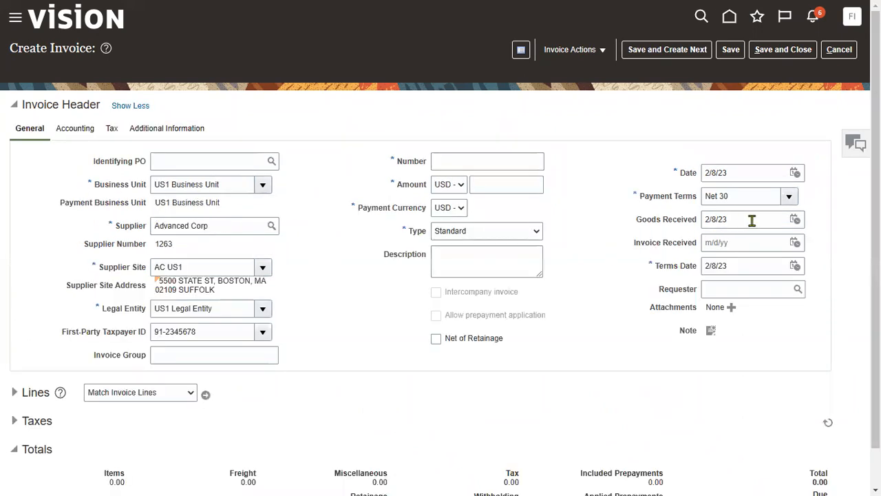
# Try setting the goods received date to 2/1/2023 to update the terms date, then cancel the invoice
pyautogui.click(752, 220)
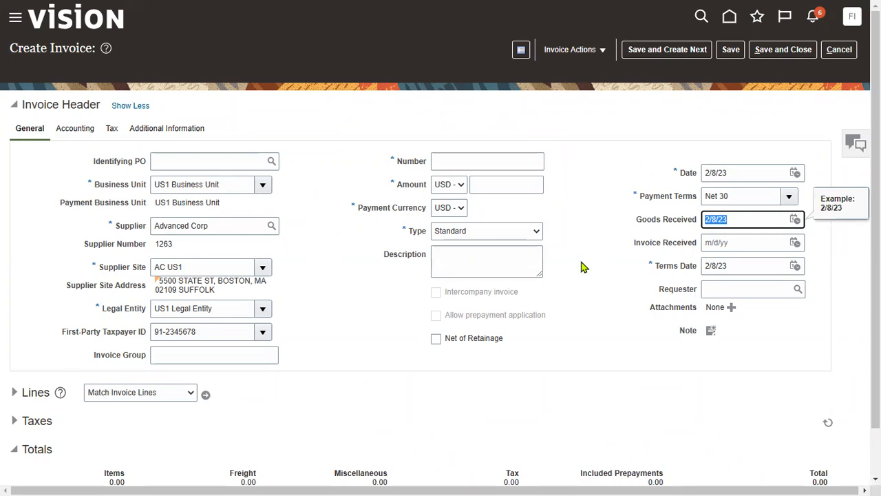
pyautogui.write('1/')
pyautogui.click(795, 218)
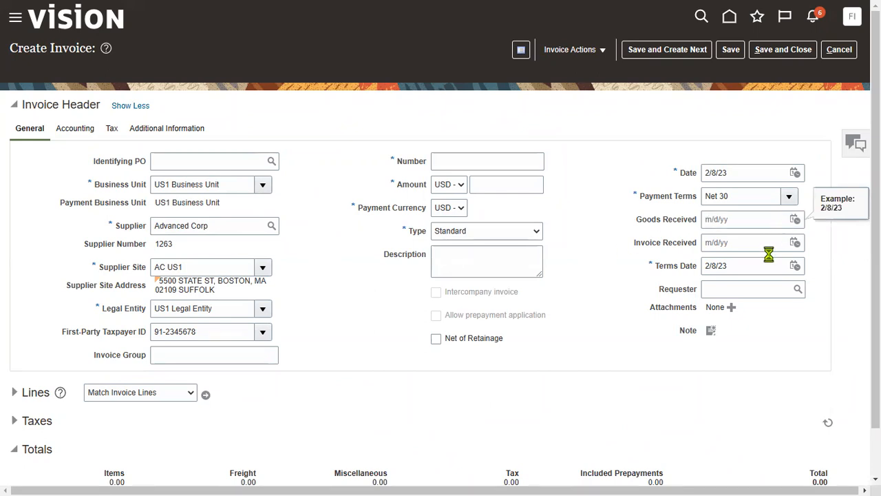
pyautogui.click(795, 220)
pyautogui.click(714, 278)
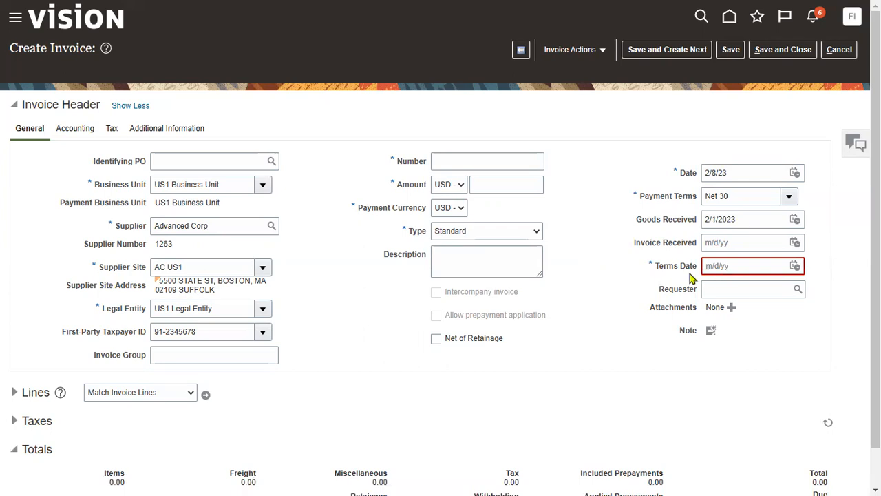
pyautogui.click(762, 244)
pyautogui.press('Tab')
pyautogui.press('Tab')
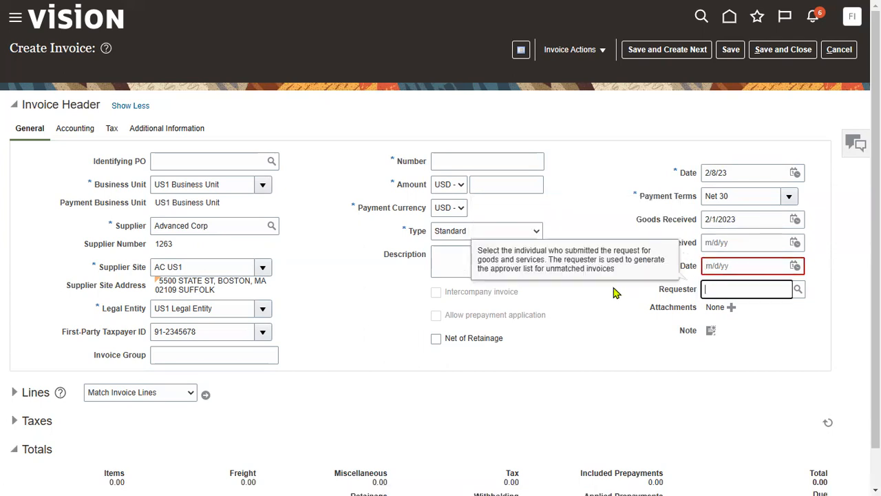
pyautogui.click(751, 266)
pyautogui.click(650, 275)
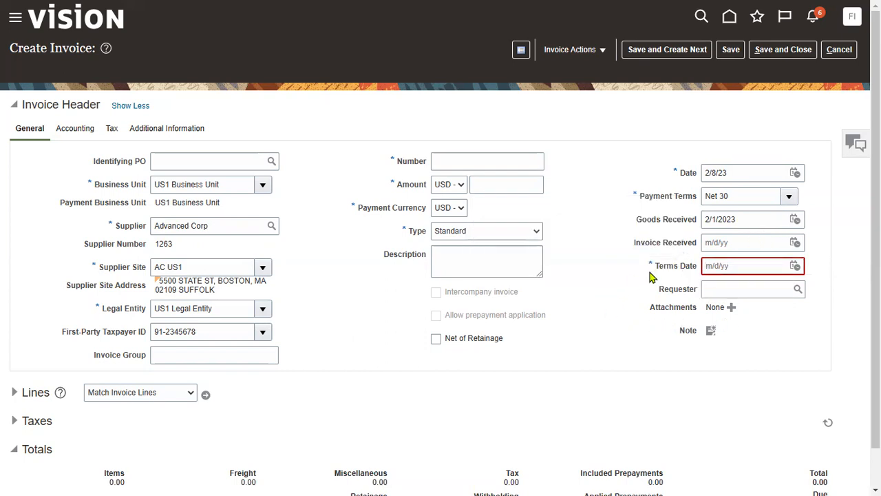
pyautogui.click(839, 50)
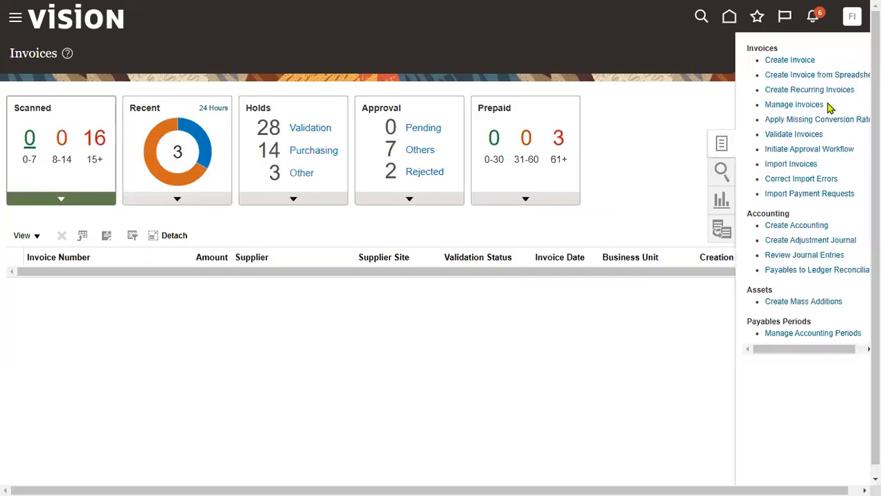
# Create a new invoice for US1 Business Unit and show the full invoice header
pyautogui.click(797, 62)
pyautogui.click(214, 154)
pyautogui.write('US1')
pyautogui.press('Tab')
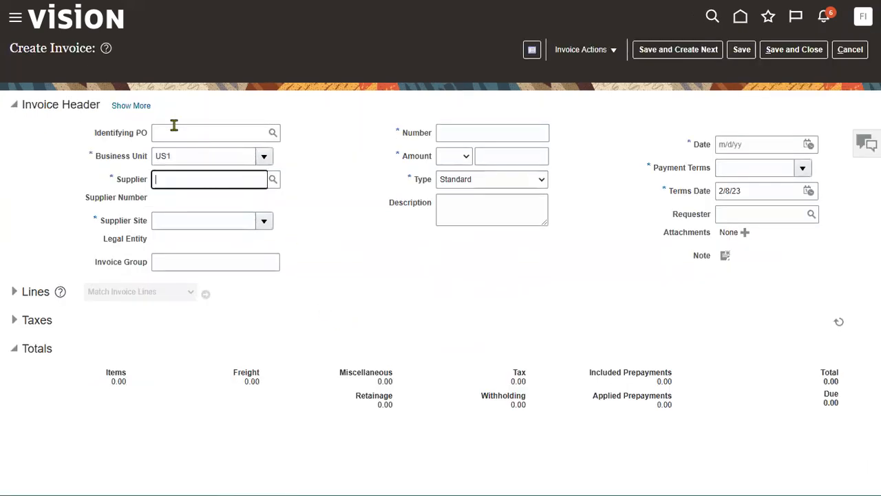
pyautogui.click(144, 106)
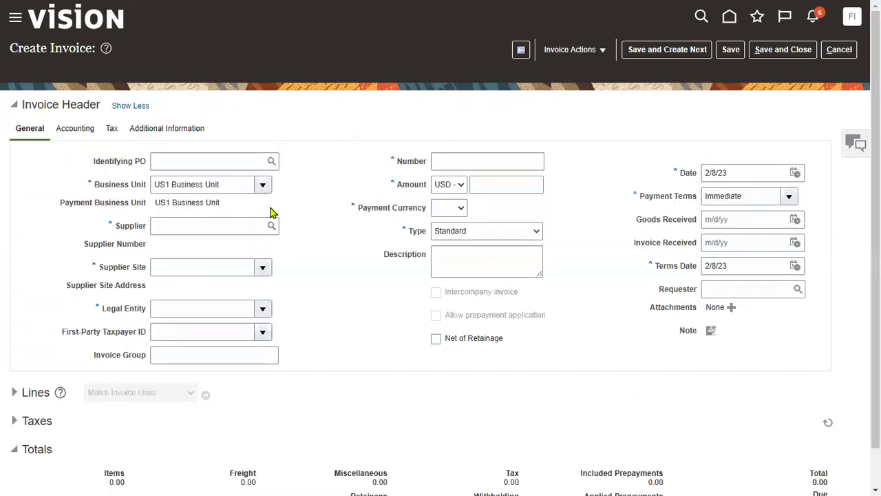
# Select Advanced Corp as the supplier and set the goods received date to 2/1/2023
pyautogui.click(221, 229)
pyautogui.write('ADVA')
pyautogui.press('Tab')
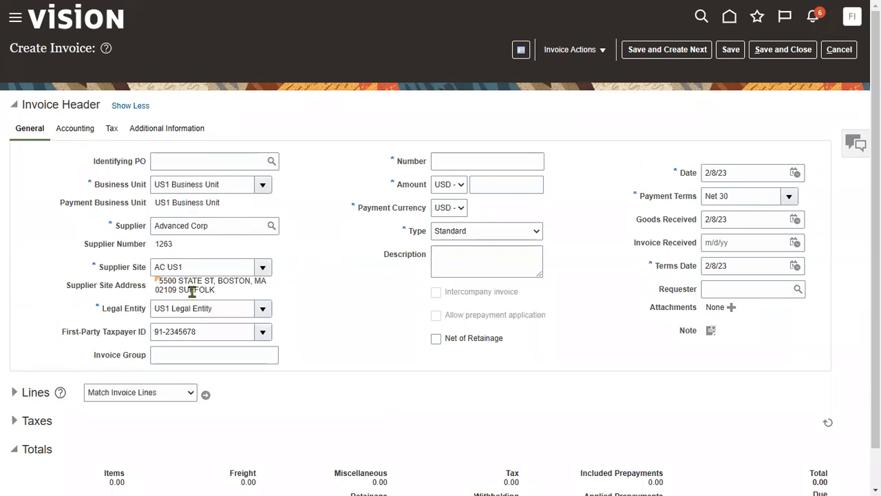
pyautogui.click(795, 220)
pyautogui.click(711, 281)
# Enter TEST9 as the invoice number and 1,000 USD as the invoice amount
pyautogui.click(513, 166)
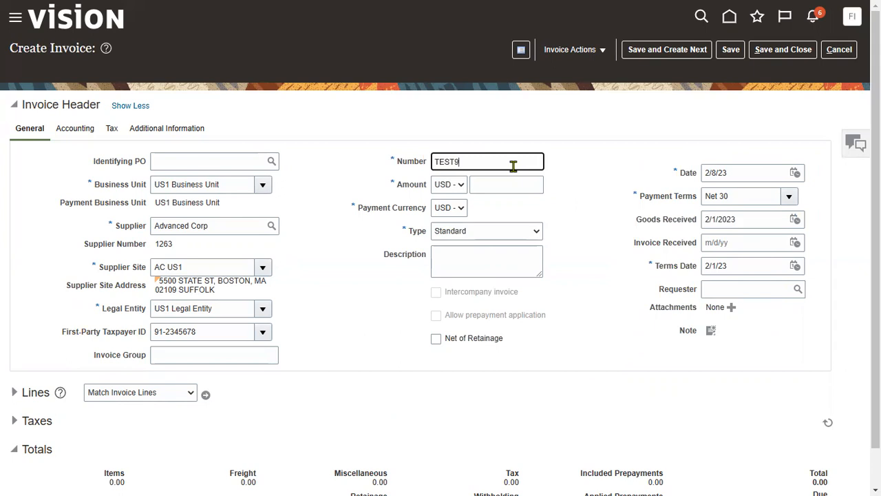
pyautogui.press('Tab')
pyautogui.write('1,000')
pyautogui.click(361, 303)
# Enter invoice line 1 for 1,000 with the Advertising (Full) distribution set, and save the invoice
pyautogui.click(17, 397)
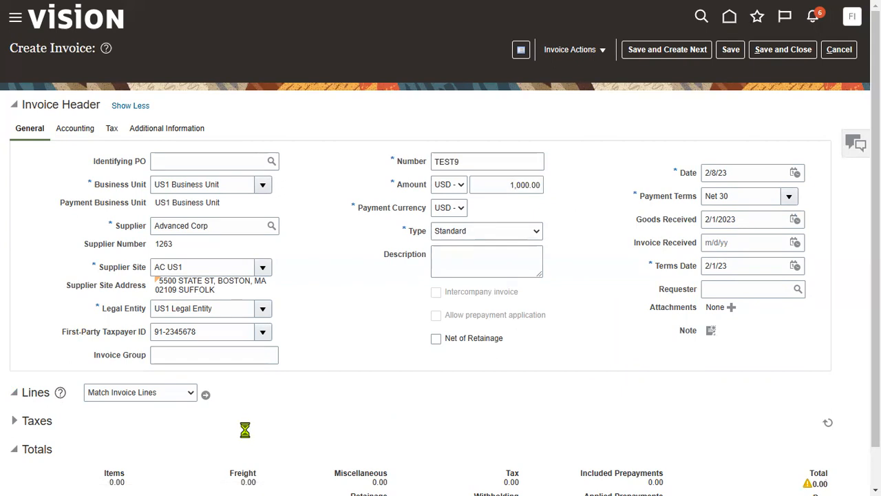
pyautogui.scroll(-1, 222, 467)
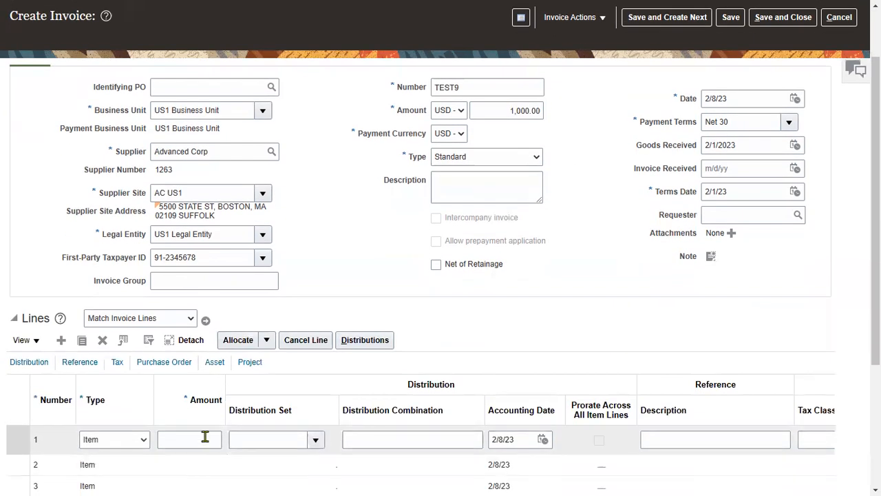
pyautogui.click(205, 438)
pyautogui.write('1000')
pyautogui.press('Tab')
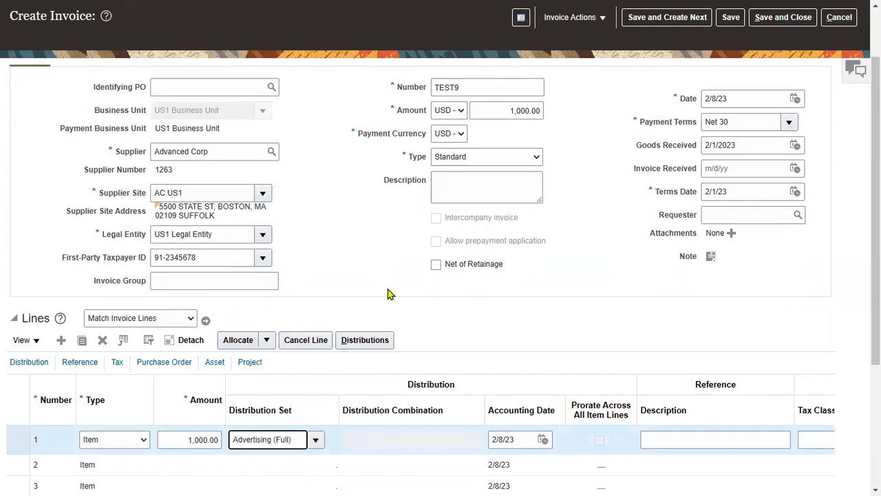
pyautogui.scroll(2, 388, 294)
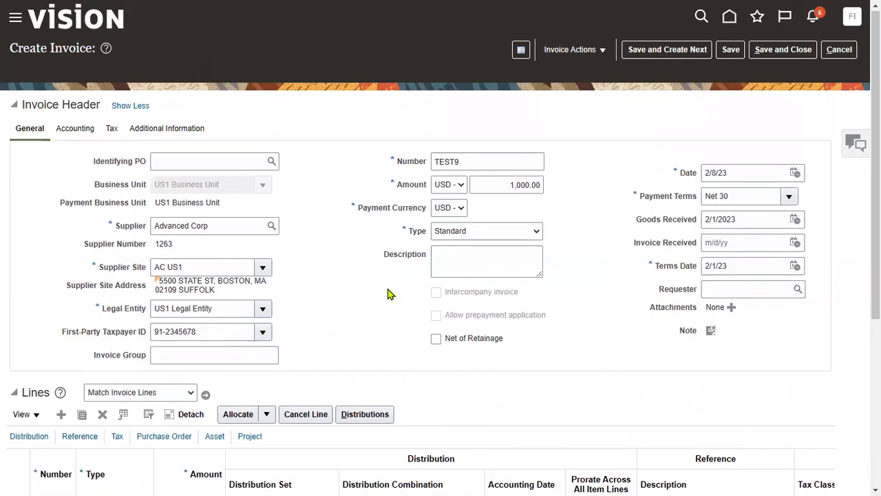
pyautogui.click(729, 50)
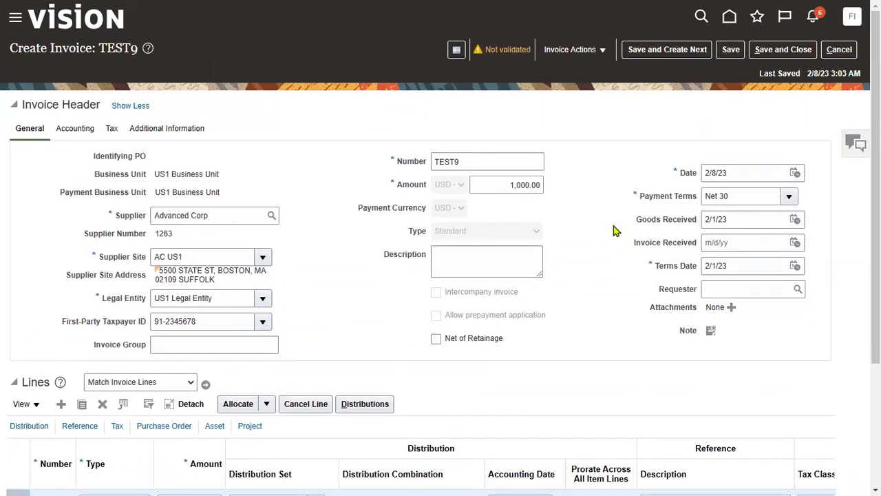
# Validate invoice TEST9 and review its lines and totals
pyautogui.click(596, 57)
pyautogui.click(488, 89)
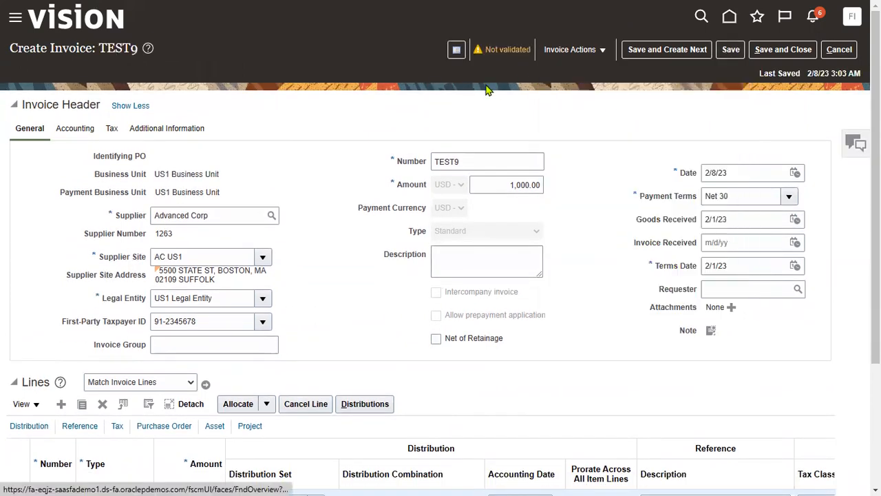
pyautogui.scroll(-5, 391, 273)
pyautogui.scroll(5, 535, 158)
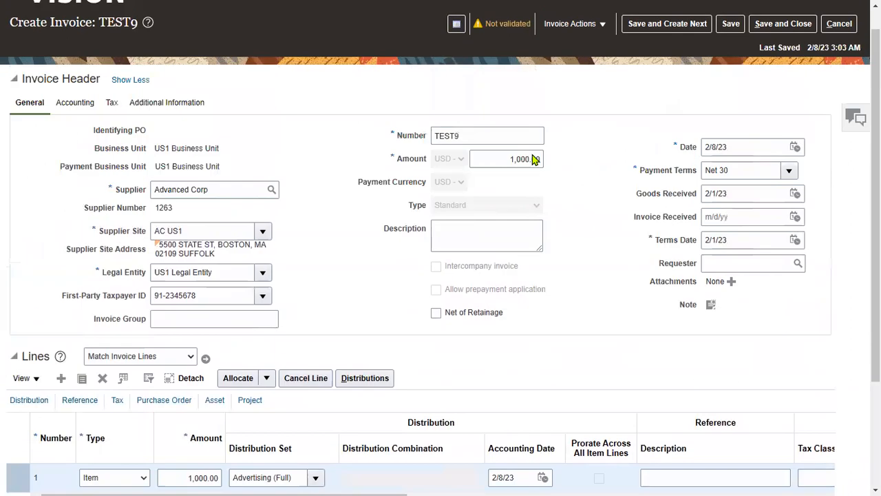
pyautogui.click(585, 53)
pyautogui.click(574, 112)
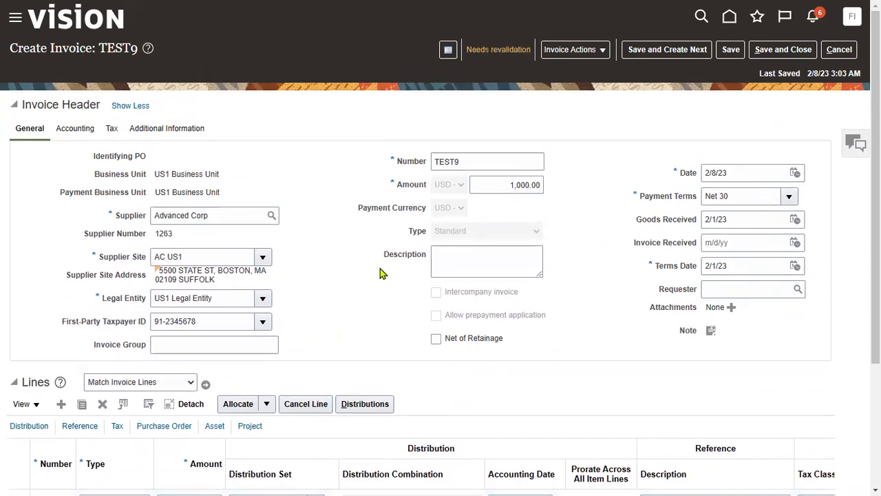
pyautogui.scroll(-3, 376, 280)
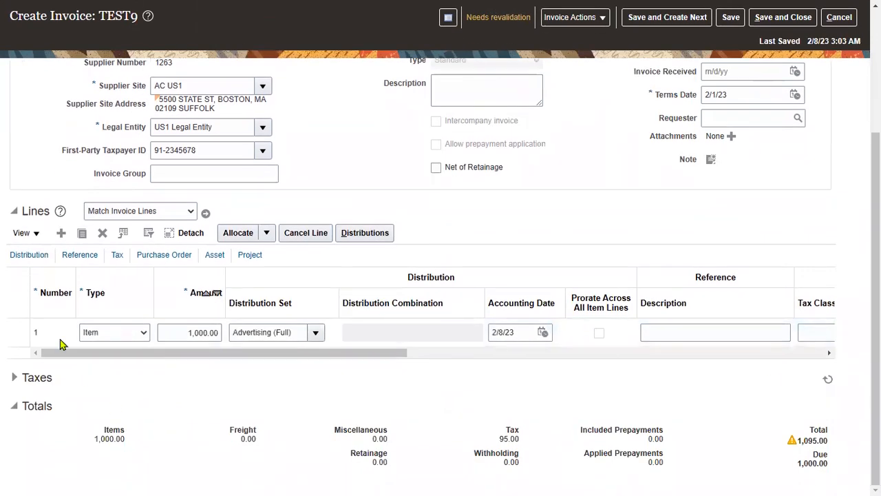
# Override the transaction taxes by setting the 3 and 6.5 rate STD tax amounts to 0, and save them
pyautogui.click(14, 377)
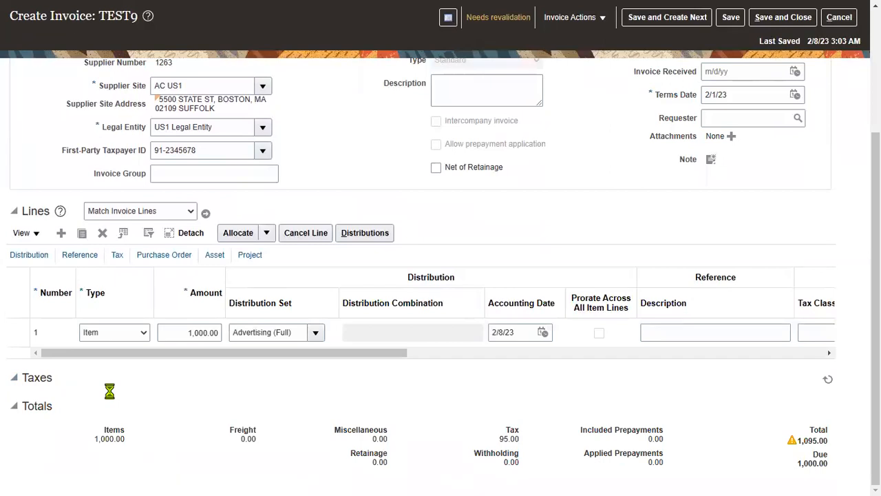
pyautogui.scroll(-3, 116, 391)
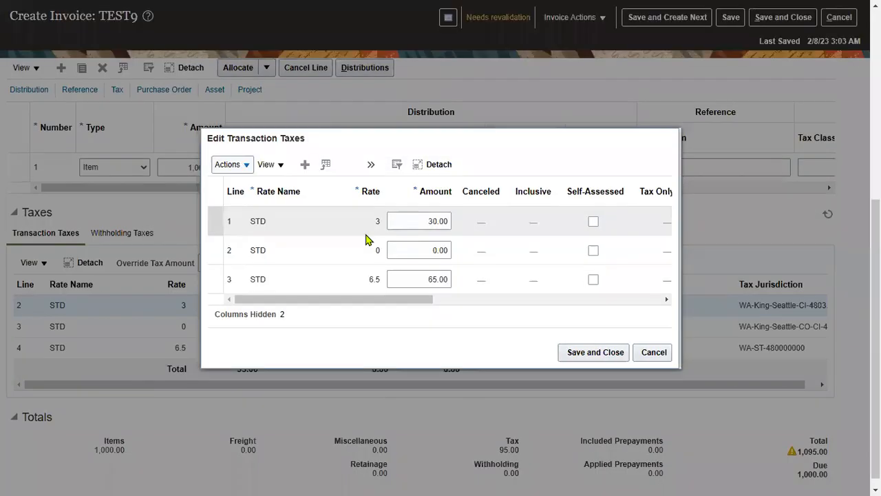
pyautogui.click(446, 221)
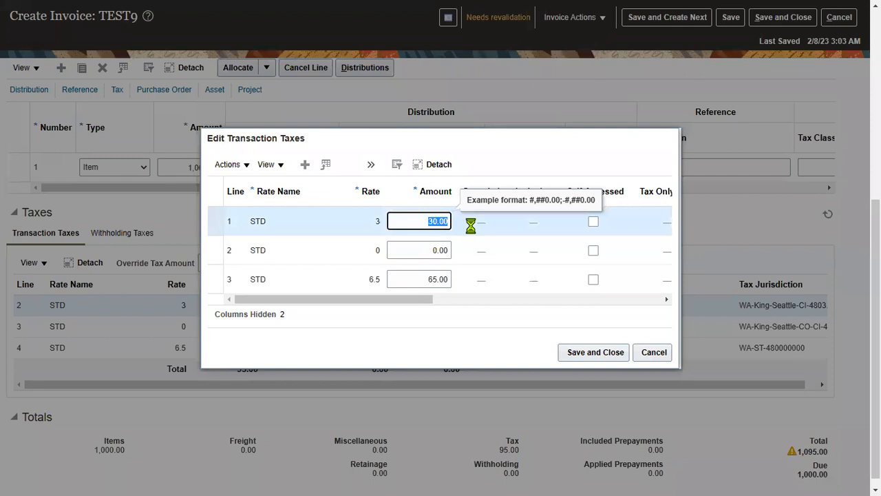
pyautogui.write('0')
pyautogui.click(420, 280)
pyautogui.write('0')
pyautogui.click(444, 249)
pyautogui.click(575, 351)
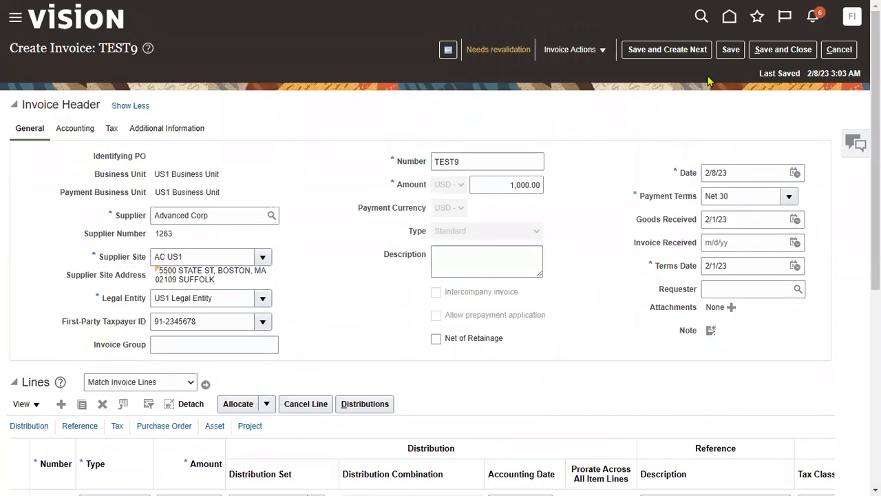
# Save invoice TEST9 and revalidate it
pyautogui.click(729, 50)
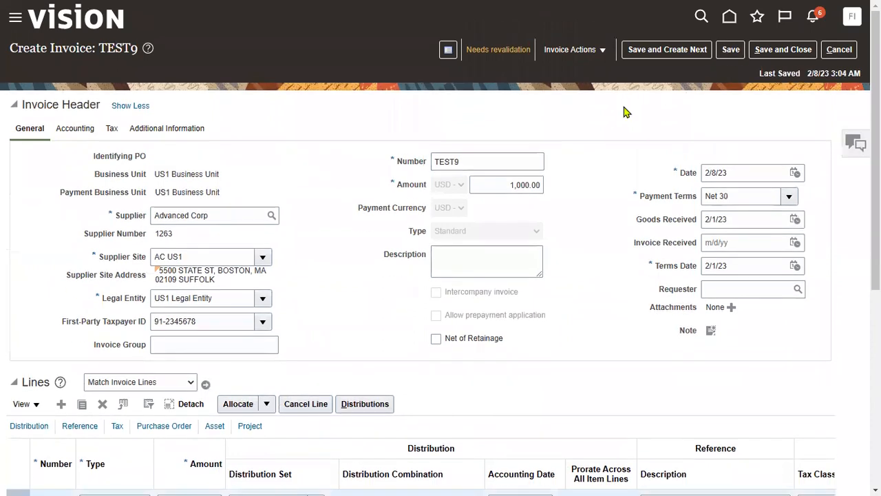
pyautogui.click(594, 53)
pyautogui.click(575, 111)
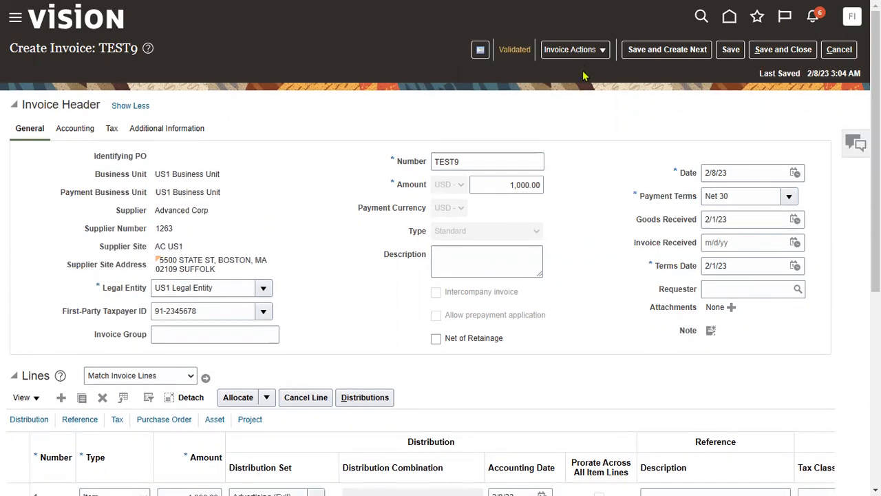
# Check the installment's due date against the goods received date and terms date in the invoice header
pyautogui.click(575, 50)
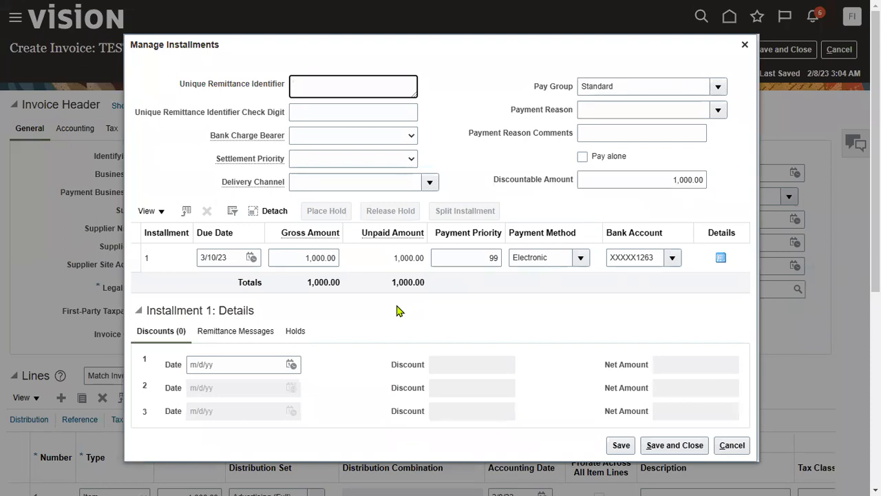
pyautogui.click(217, 258)
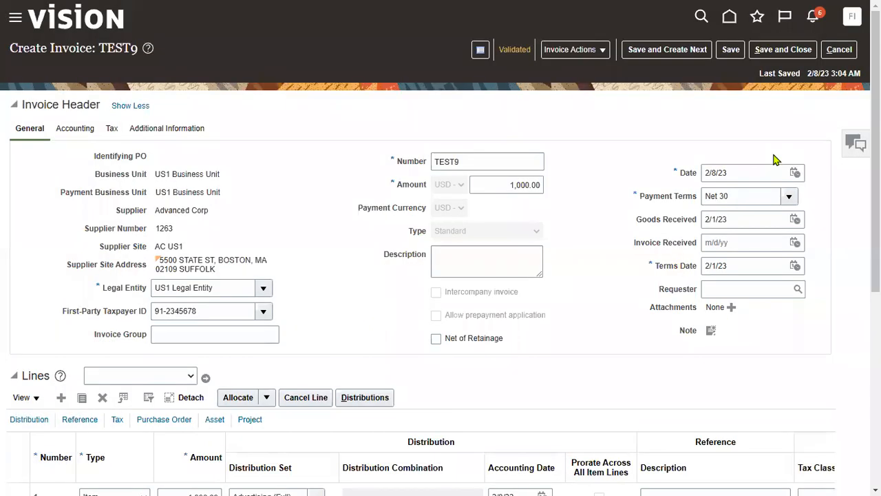
pyautogui.click(755, 220)
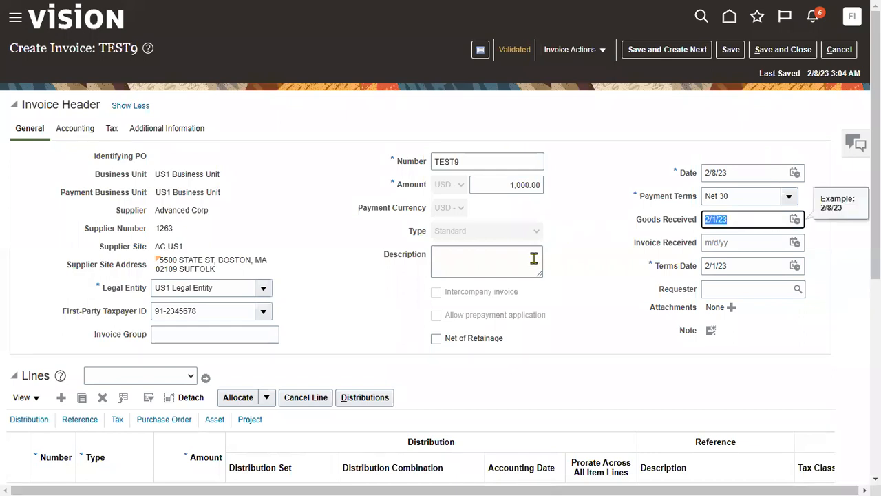
pyautogui.click(745, 266)
pyautogui.moveTo(692, 270); pyautogui.dragTo(635, 269)
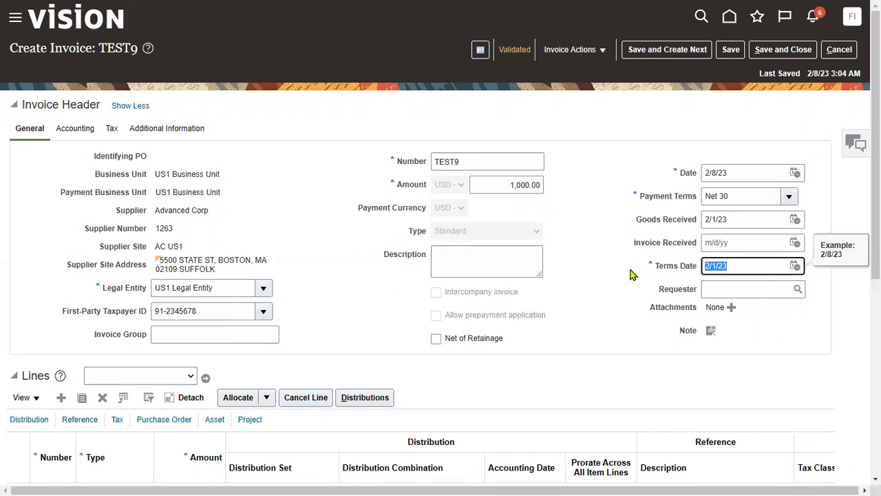
# Re-enter Net 30 as the payment terms and save the invoice
pyautogui.click(726, 197)
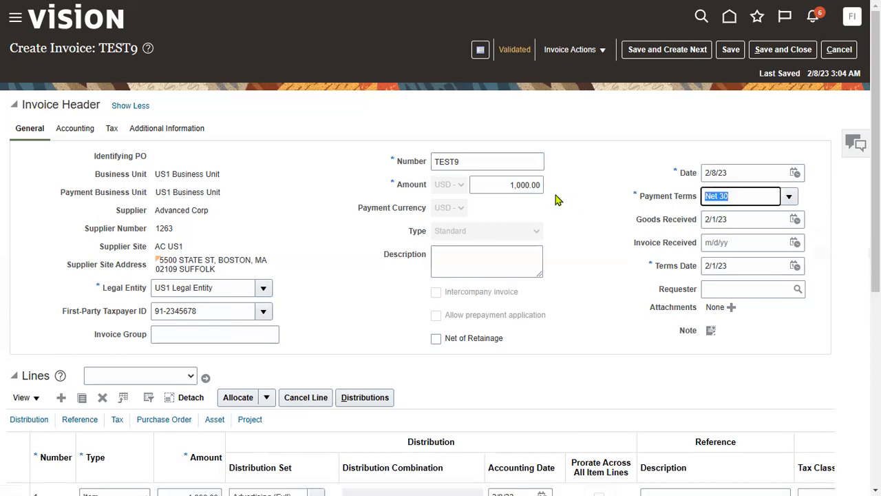
pyautogui.write('nET 30')
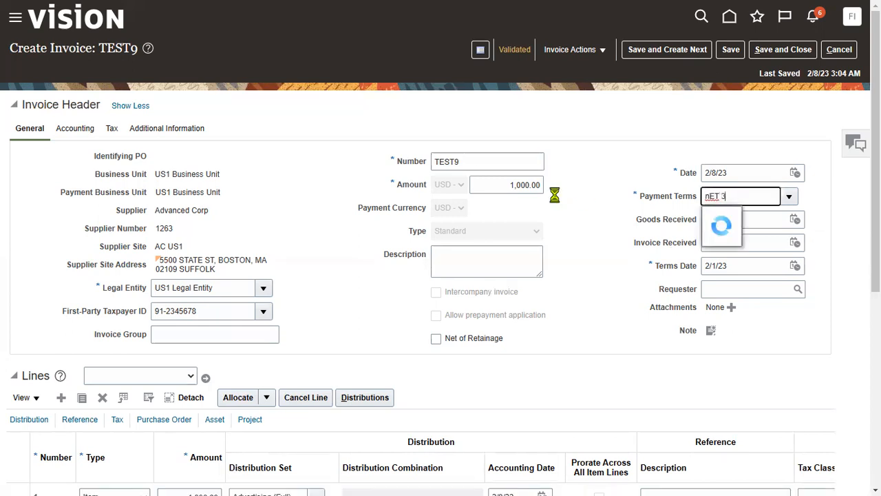
pyautogui.press('Tab')
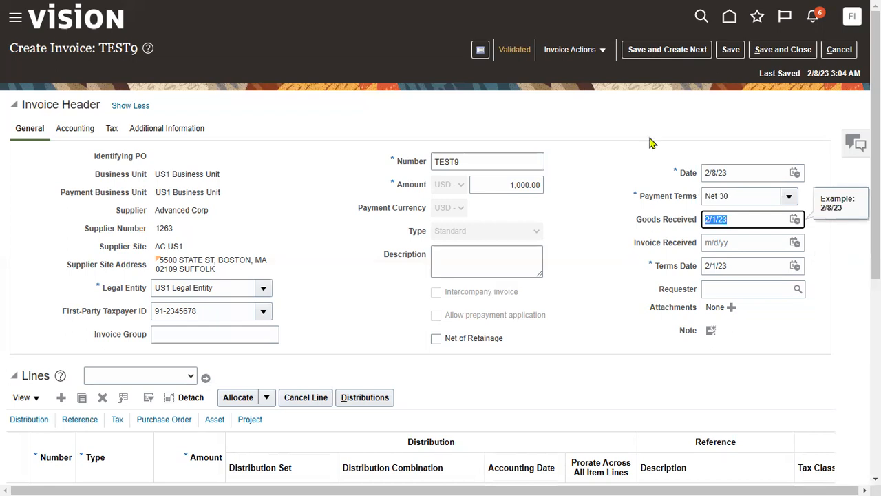
pyautogui.click(730, 49)
# Review the due date of installment 1 again and compare it with the invoice date
pyautogui.click(578, 52)
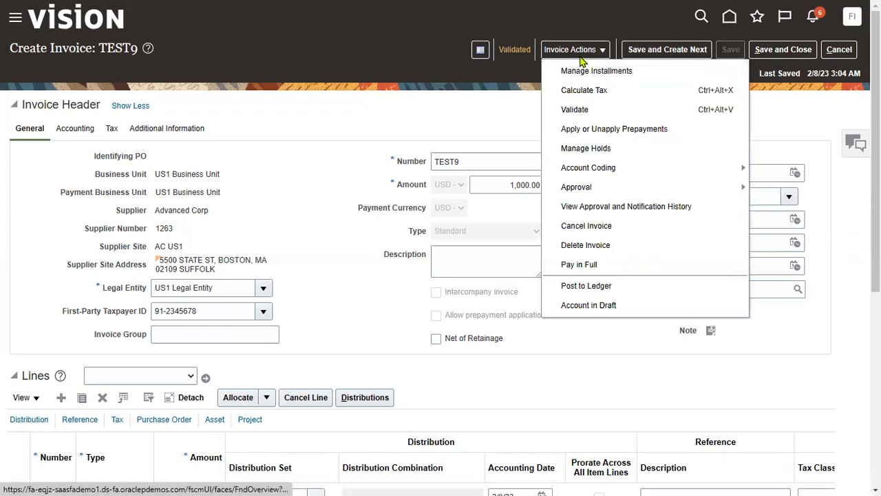
pyautogui.click(578, 71)
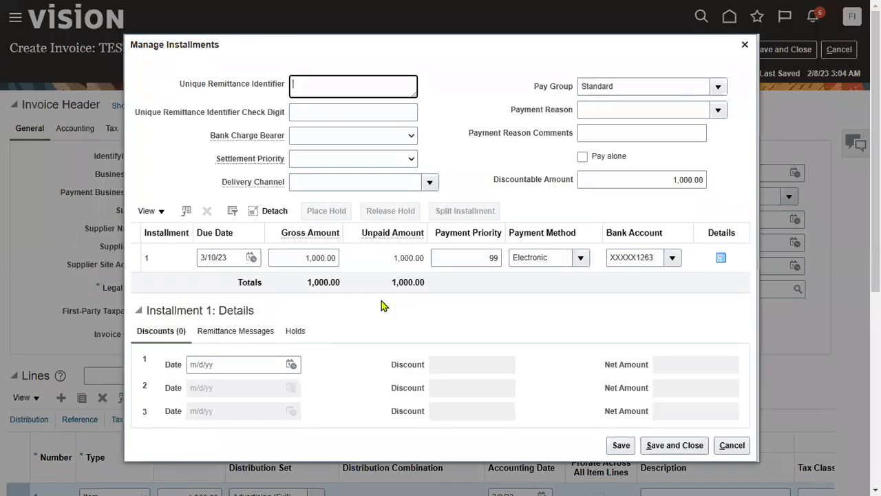
pyautogui.click(237, 257)
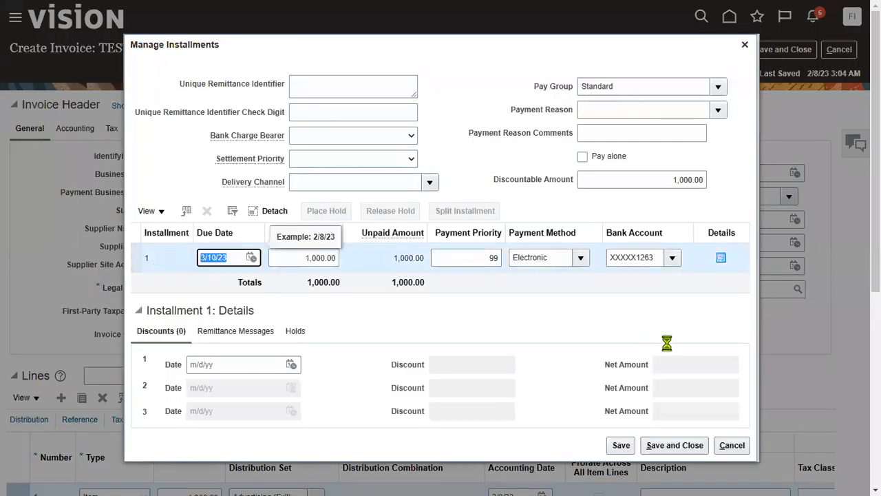
pyautogui.click(731, 445)
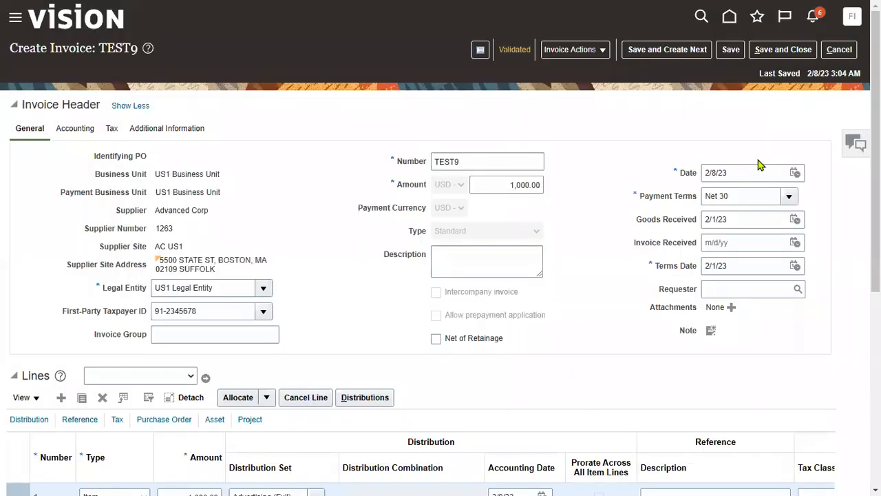
pyautogui.click(716, 173)
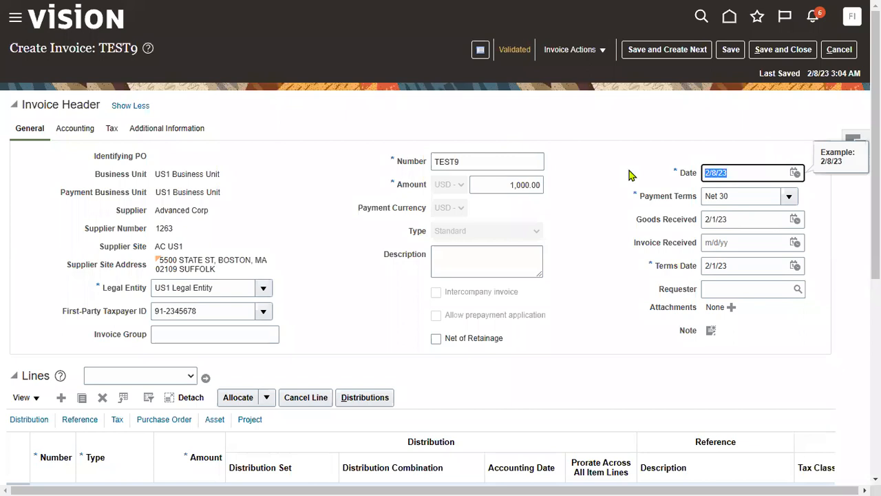
pyautogui.click(631, 175)
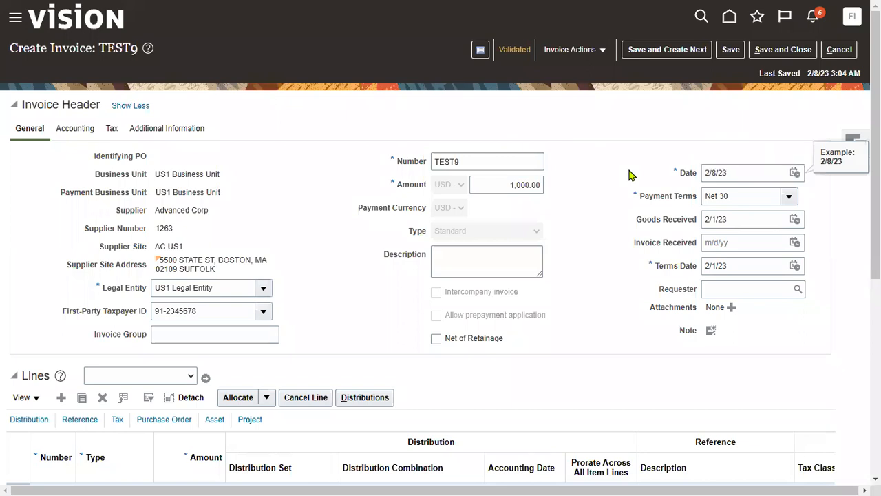
# Save and close TEST9, and start a new invoice with goods received date 2/1/2023 in the expanded header
pyautogui.click(785, 50)
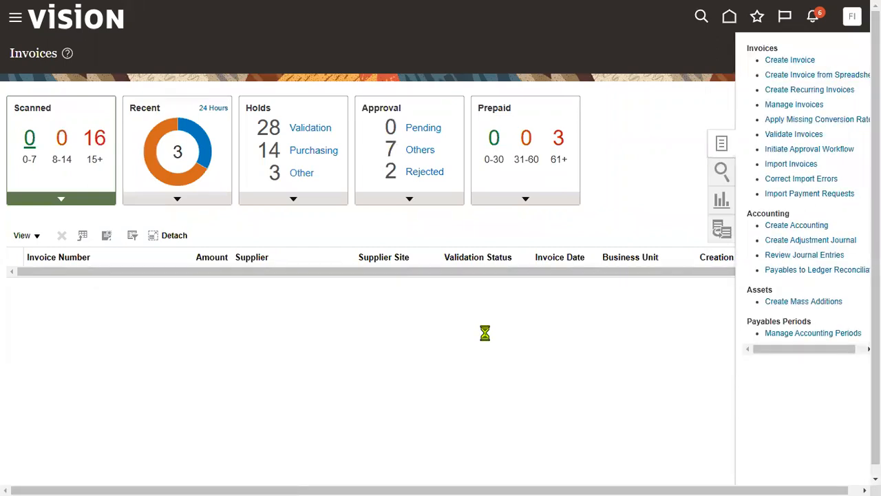
pyautogui.click(212, 158)
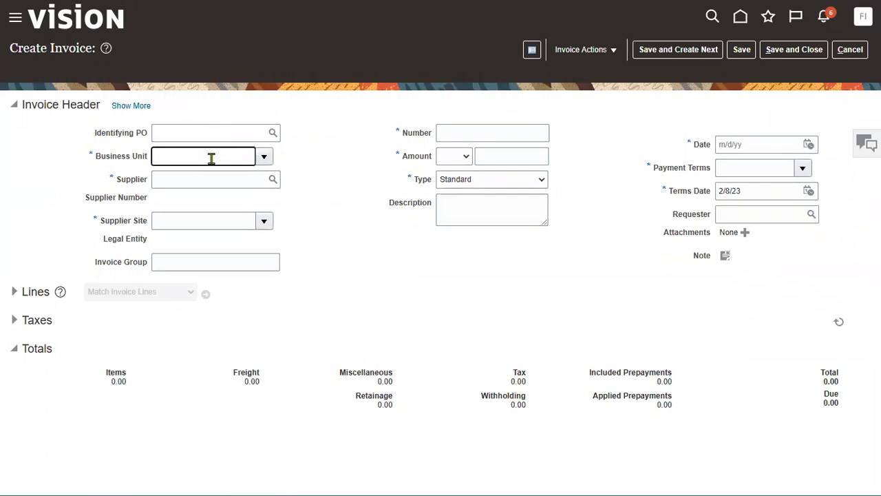
pyautogui.click(131, 106)
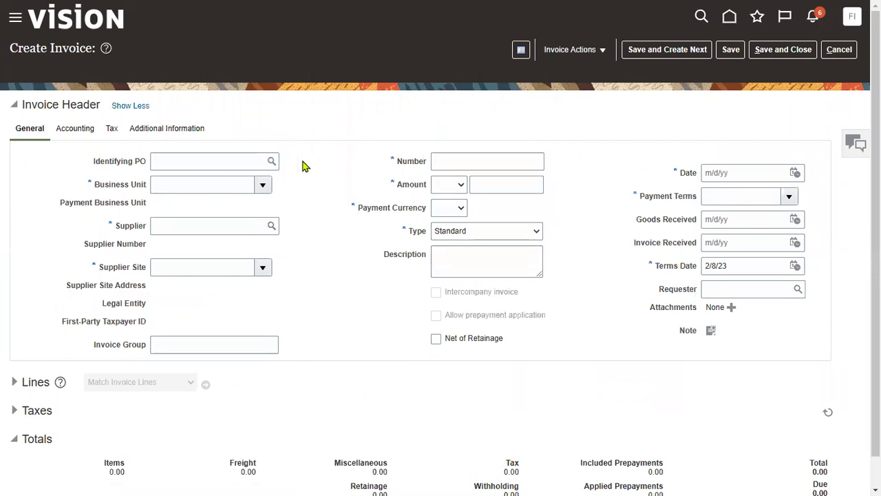
pyautogui.click(795, 220)
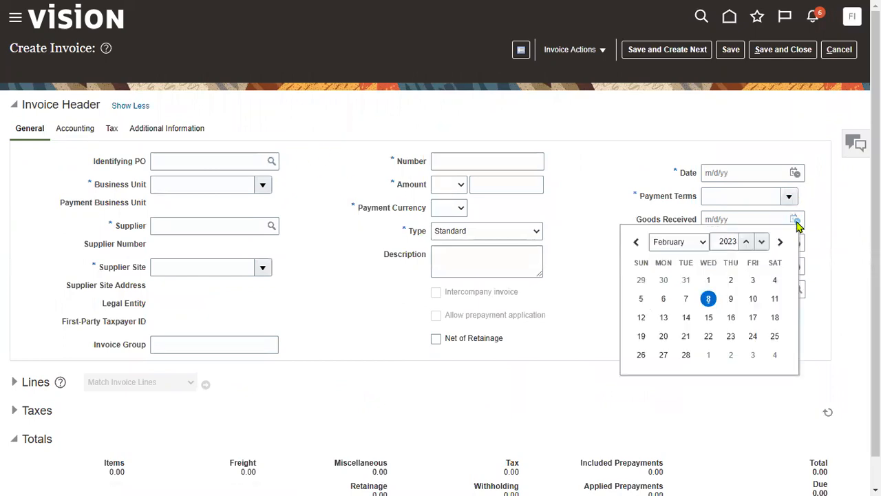
pyautogui.click(720, 278)
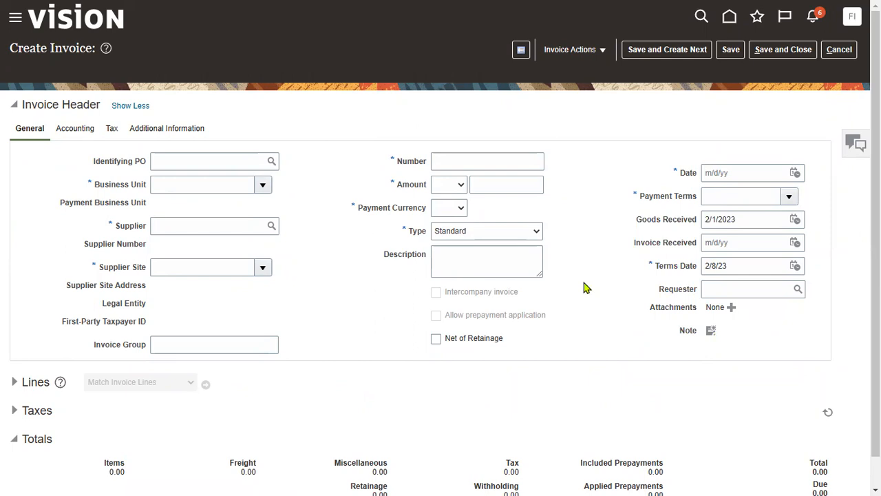
# Set the business unit to US1 Business Unit and the supplier to Advanced Corp
pyautogui.click(225, 185)
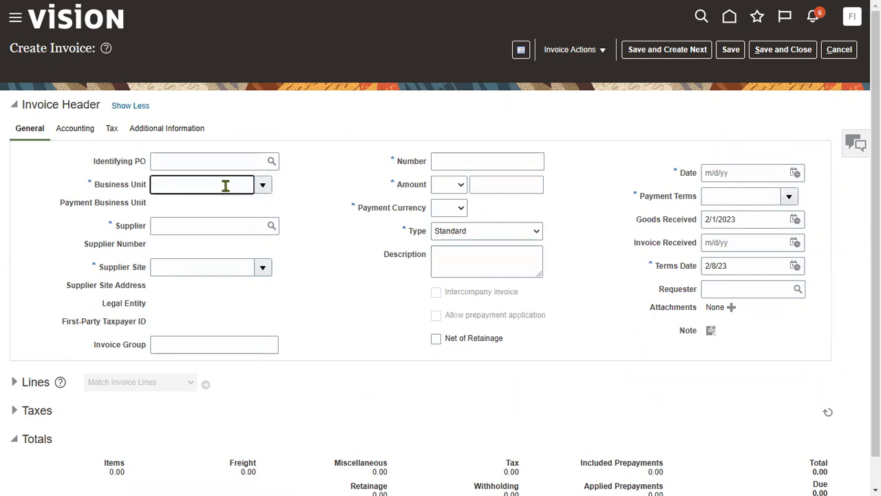
pyautogui.write('US1')
pyautogui.press('Tab')
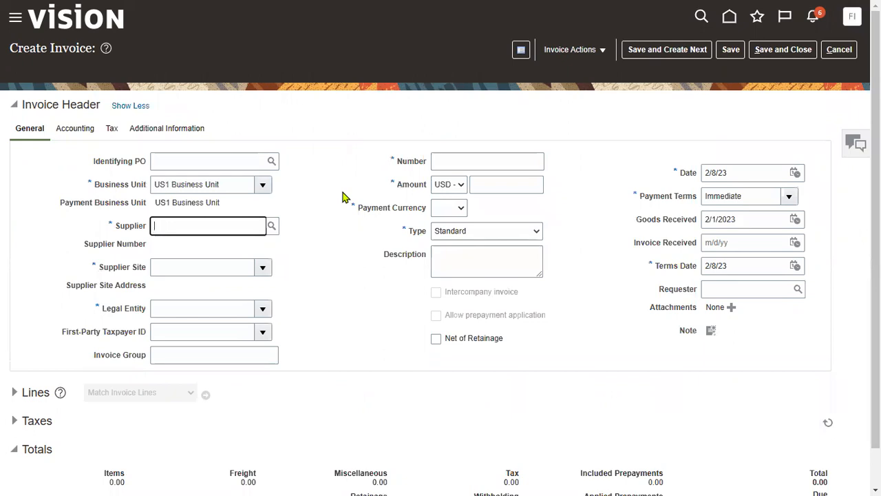
pyautogui.write('ADVA')
pyautogui.press('Tab')
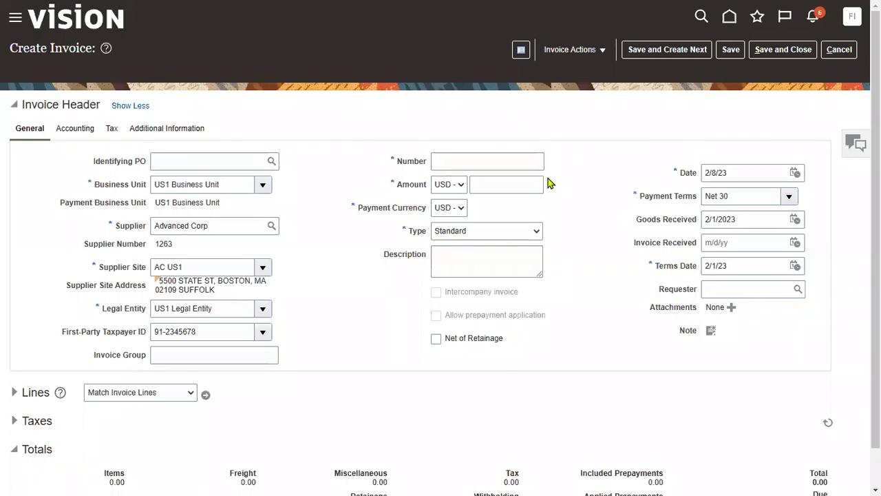
pyautogui.click(576, 49)
pyautogui.click(581, 273)
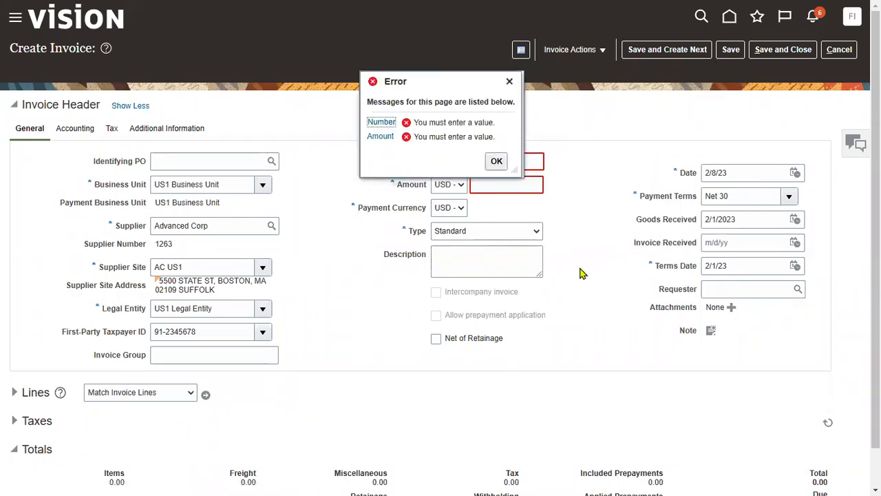
pyautogui.click(495, 161)
# Enter TEST8 as the invoice number and 112 USD as the invoice amount
pyautogui.click(498, 161)
pyautogui.write('TEST8')
pyautogui.click(500, 183)
pyautogui.write('112')
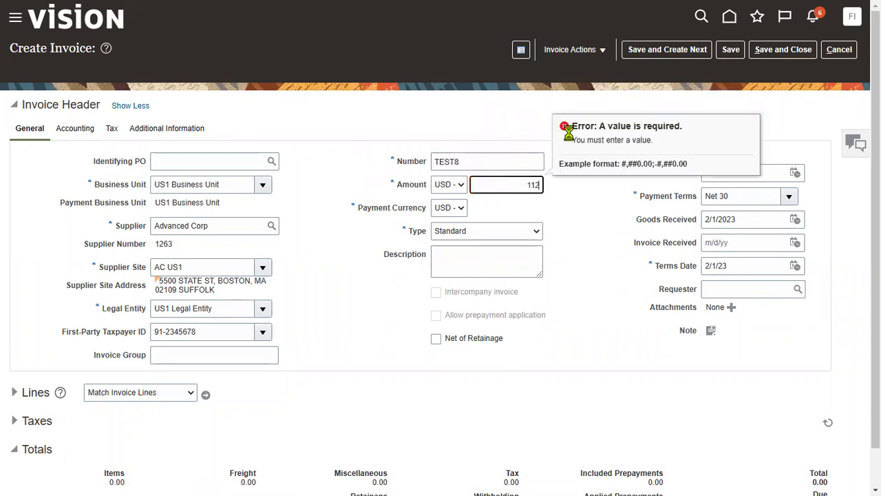
# Check the due date of installment 1 for invoice TEST8 and leave the installments unchanged
pyautogui.click(582, 55)
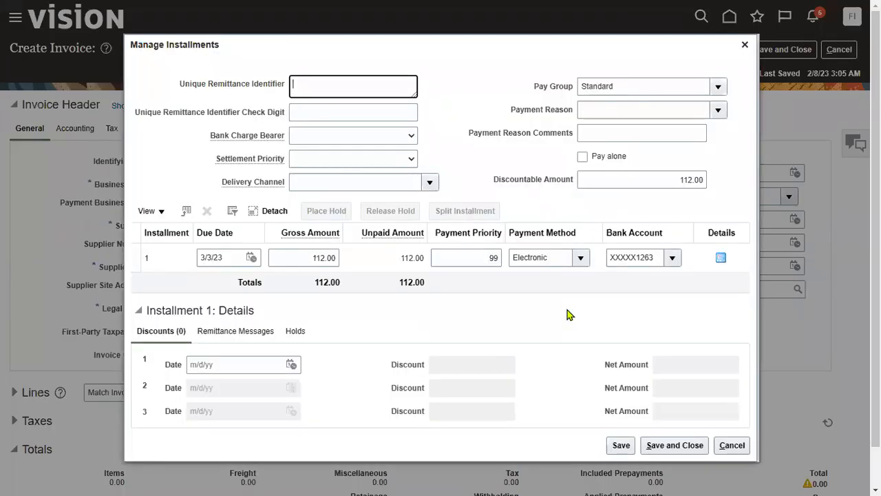
pyautogui.moveTo(222, 257); pyautogui.dragTo(199, 257)
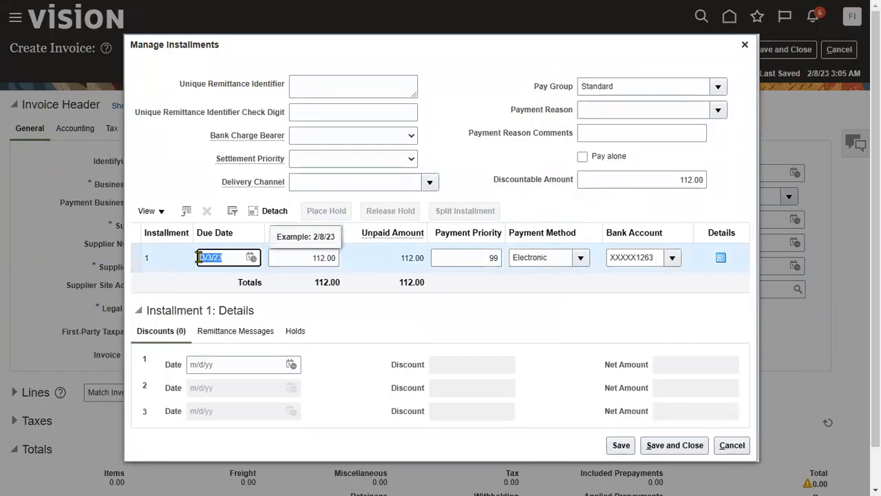
pyautogui.click(732, 445)
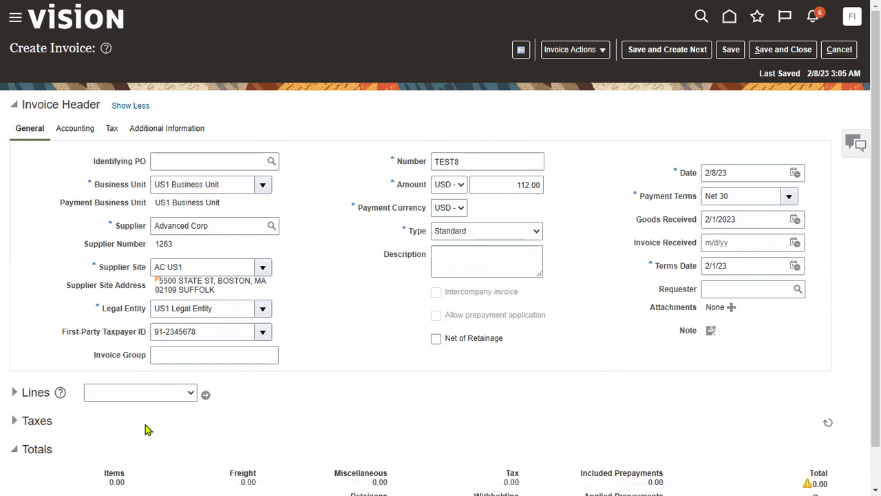
# Add an Item line to invoice TEST8 for 112 with the Advertising (Full) distribution set
pyautogui.click(22, 393)
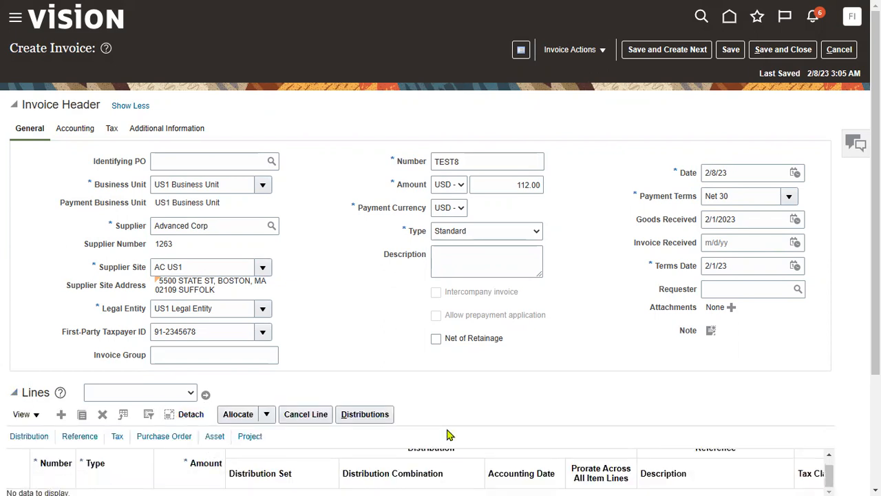
pyautogui.scroll(-2, 448, 433)
pyautogui.scroll(1, 133, 331)
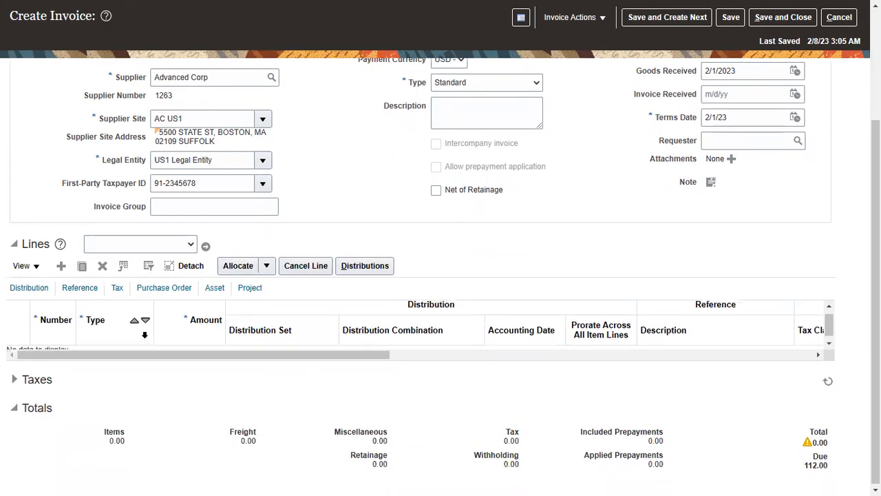
pyautogui.scroll(2, 330, 267)
pyautogui.click(61, 415)
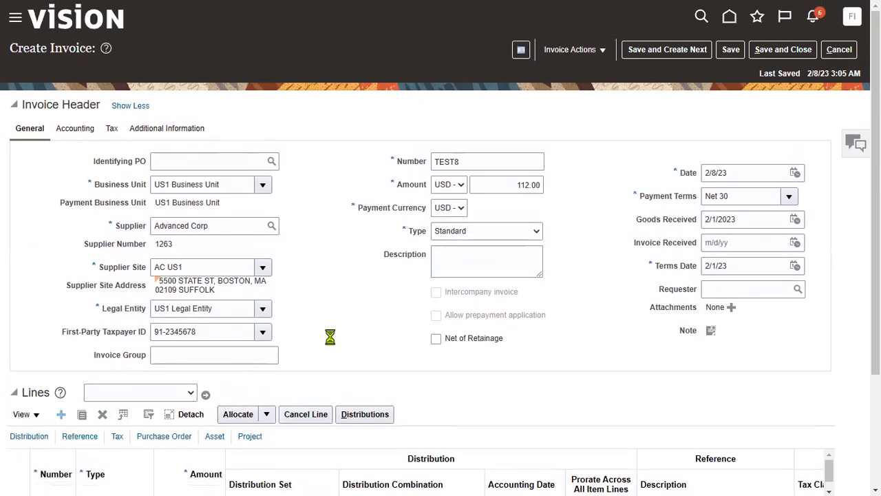
pyautogui.scroll(-3, 331, 336)
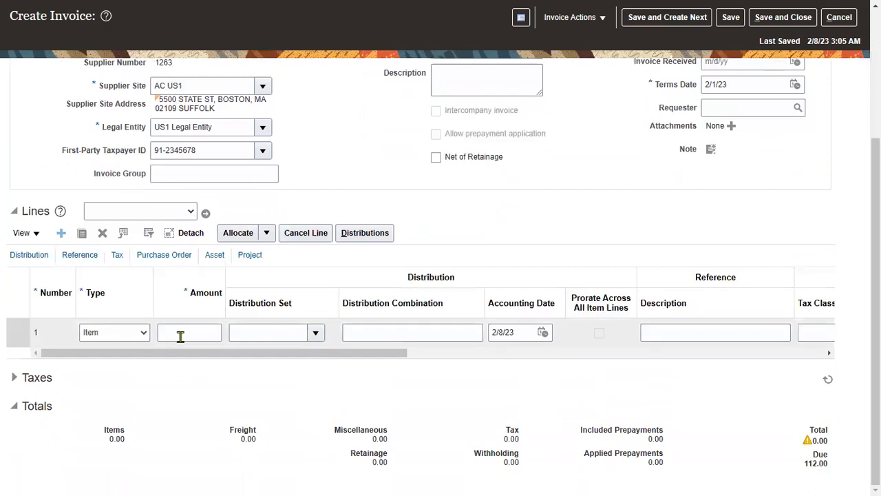
pyautogui.click(180, 332)
pyautogui.write('112')
pyautogui.press('Tab')
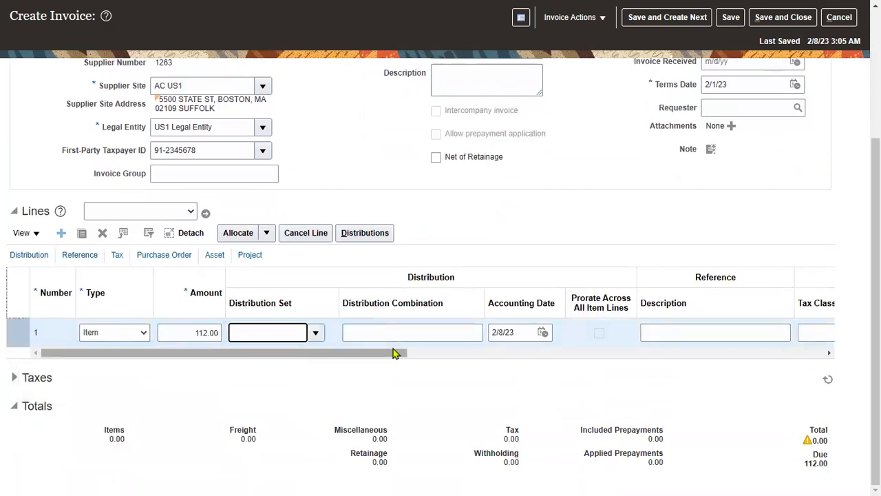
pyautogui.write('AD')
pyautogui.press('Tab')
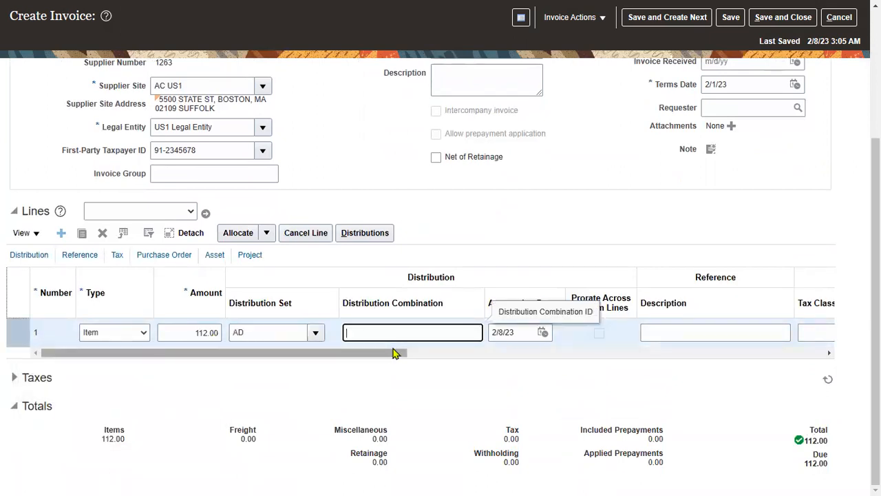
# Validate invoice TEST8
pyautogui.scroll(5, 644, 386)
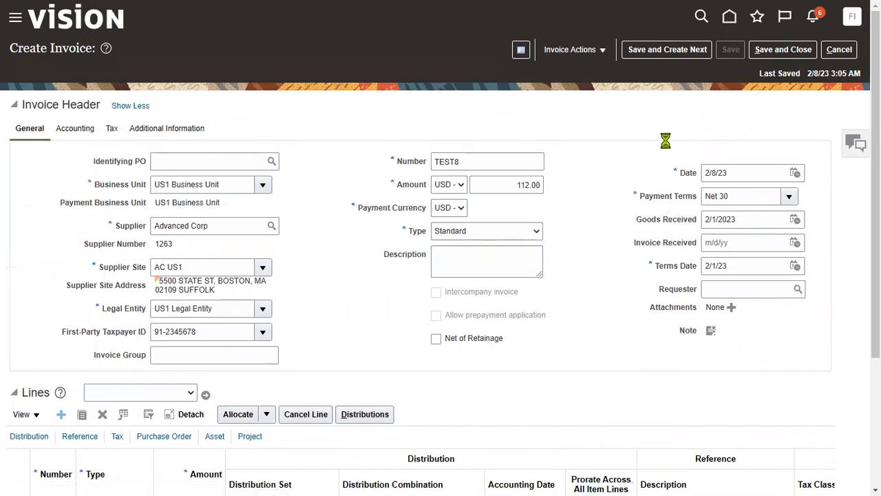
pyautogui.click(589, 50)
pyautogui.click(574, 109)
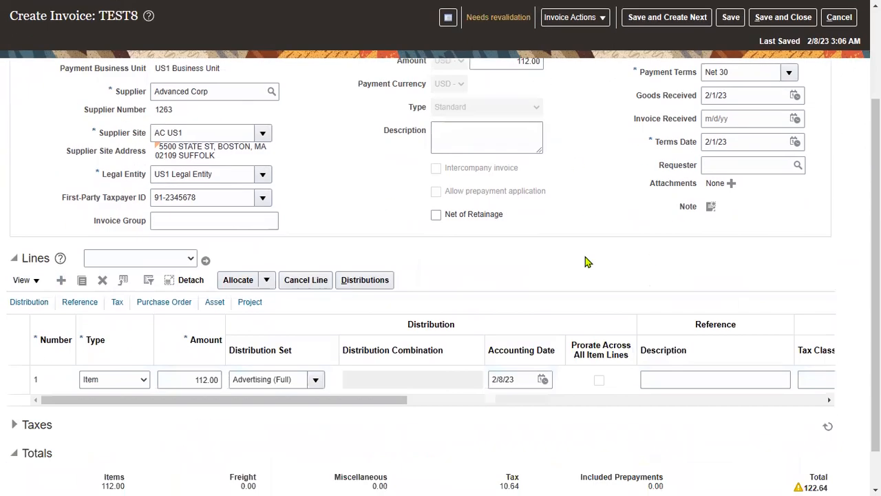
# Set the 3% and 6.5% transaction tax amounts of invoice TEST8 to 0 and save the tax changes
pyautogui.scroll(-3, 585, 257)
pyautogui.click(24, 378)
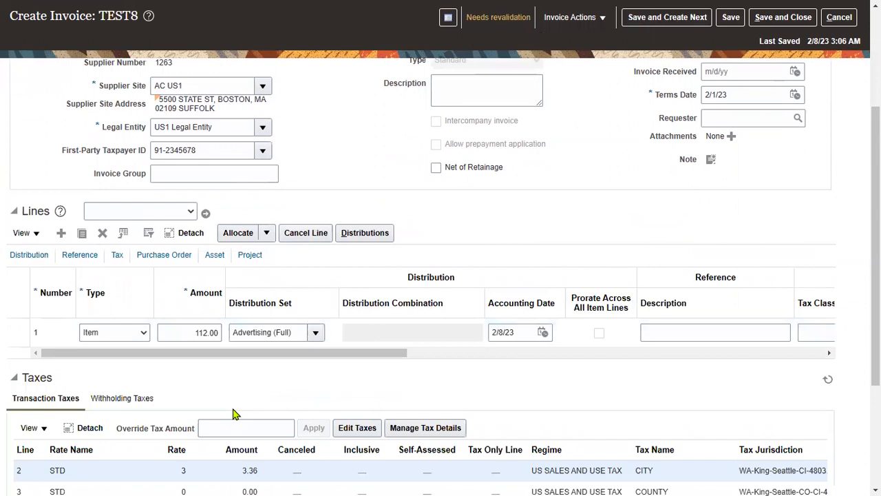
pyautogui.scroll(-2, 232, 413)
pyautogui.click(357, 279)
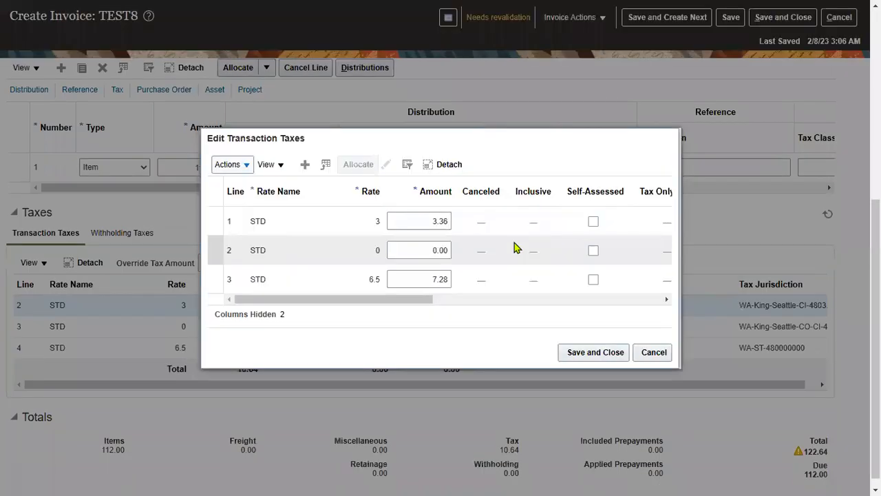
pyautogui.click(417, 220)
pyautogui.write('0')
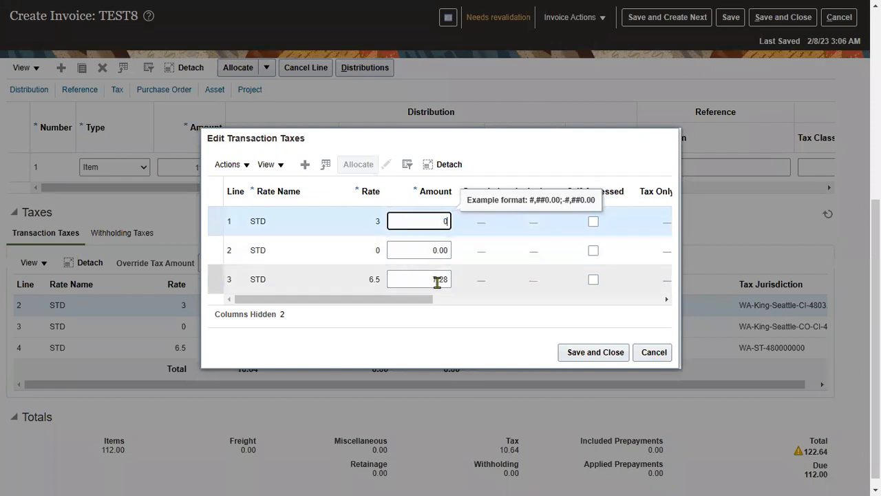
pyautogui.click(437, 279)
pyautogui.write('0')
pyautogui.click(406, 250)
pyautogui.click(599, 353)
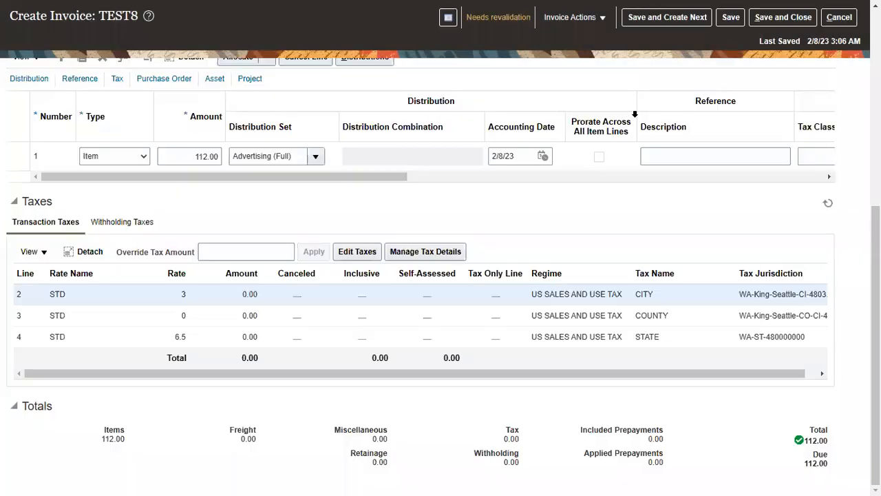
# Save invoice TEST8 and validate it again
pyautogui.scroll(5, 634, 114)
pyautogui.click(728, 50)
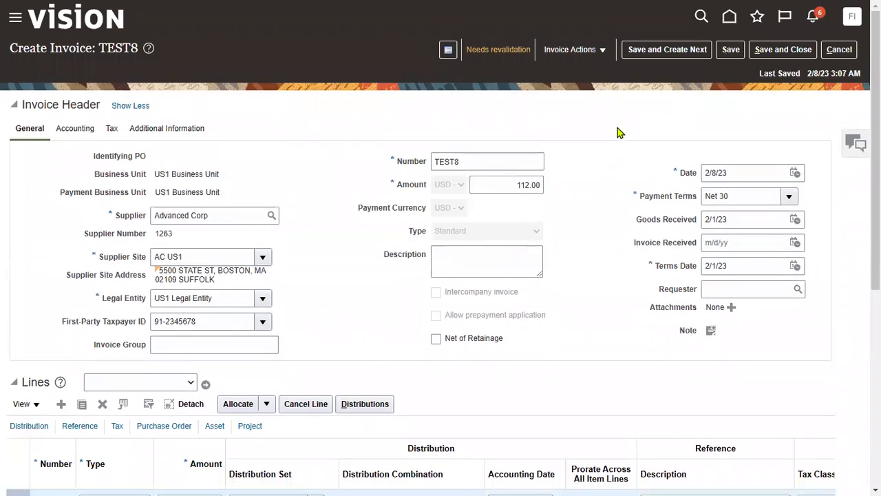
pyautogui.click(601, 51)
pyautogui.click(584, 90)
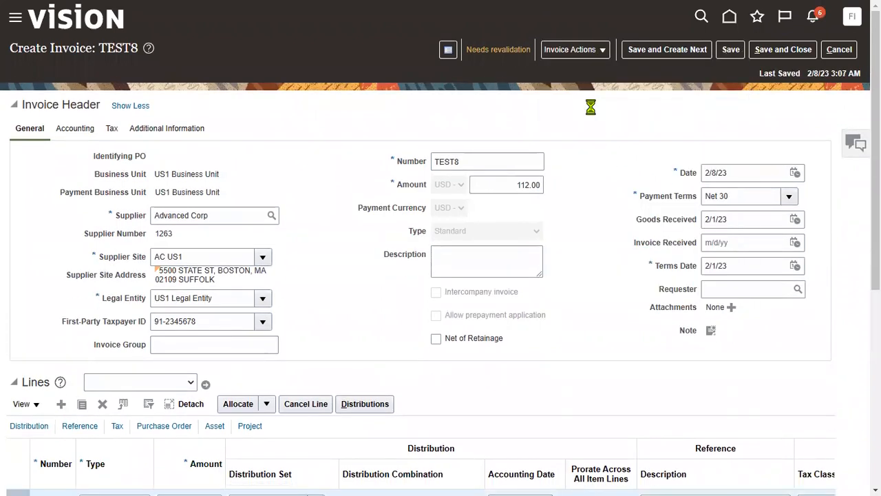
# Review the due date and available payment methods of TEST8's installment 1, keeping the Electronic method, and save and close the installments
pyautogui.click(589, 51)
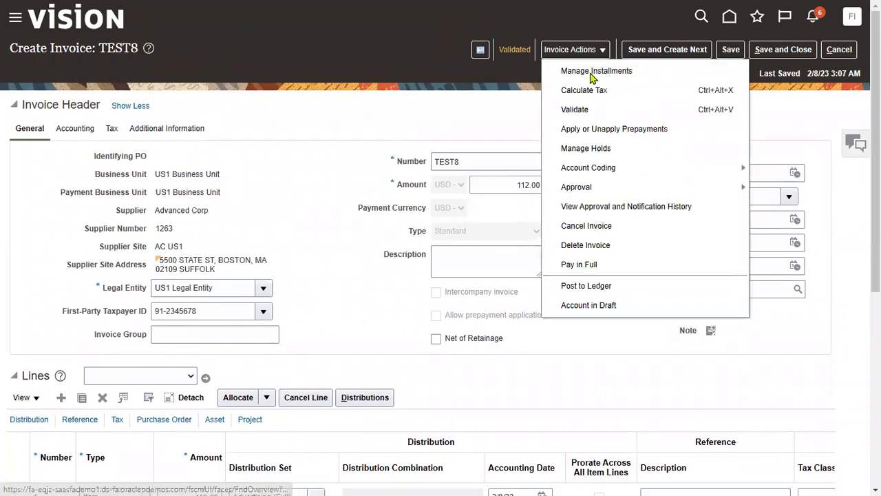
pyautogui.click(591, 73)
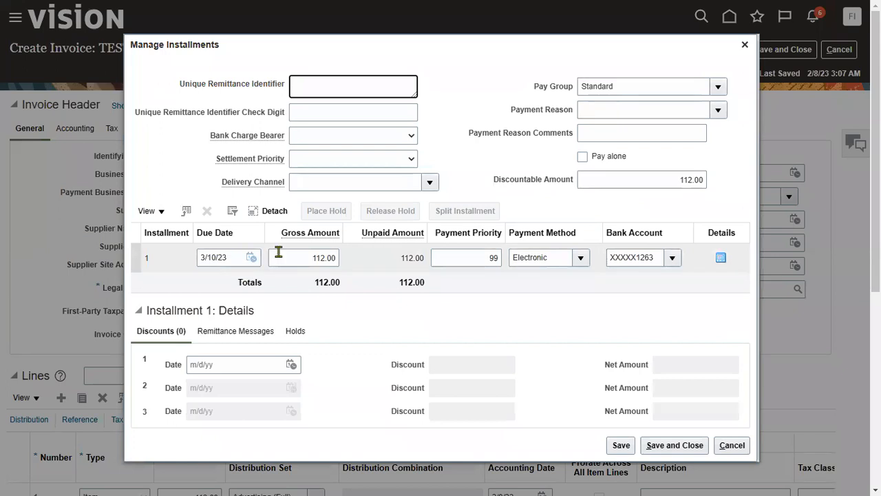
pyautogui.click(581, 257)
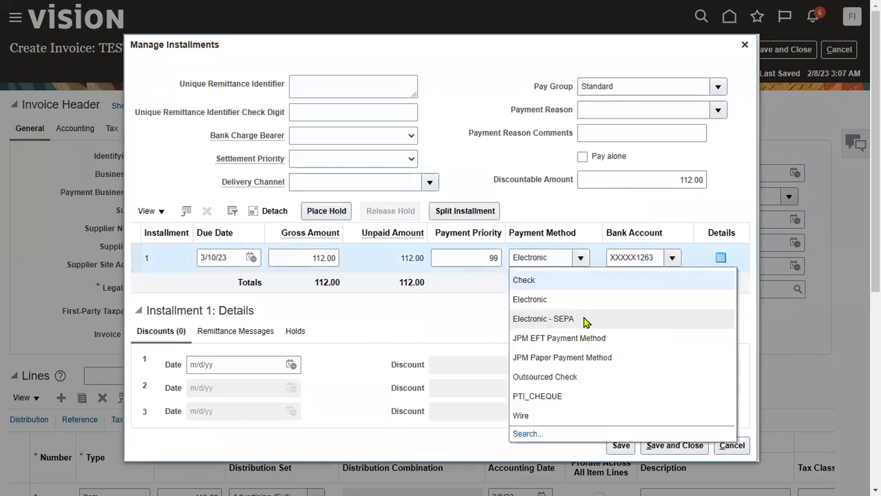
pyautogui.click(581, 259)
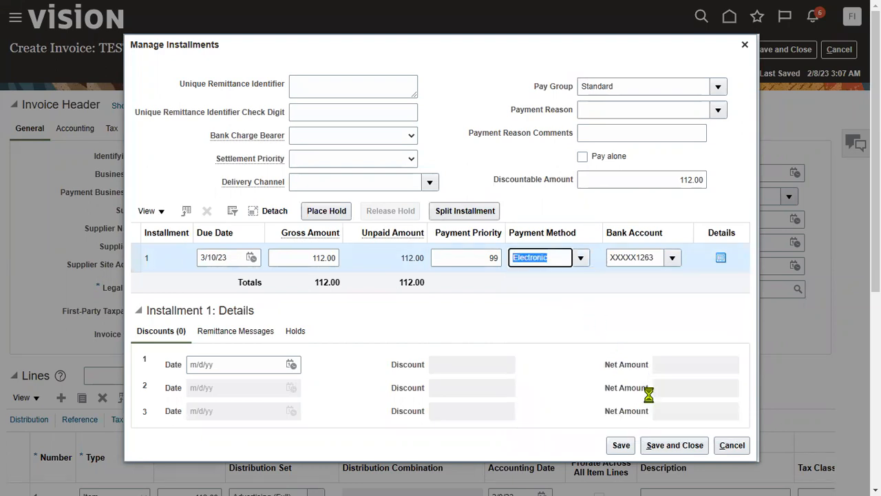
pyautogui.click(669, 446)
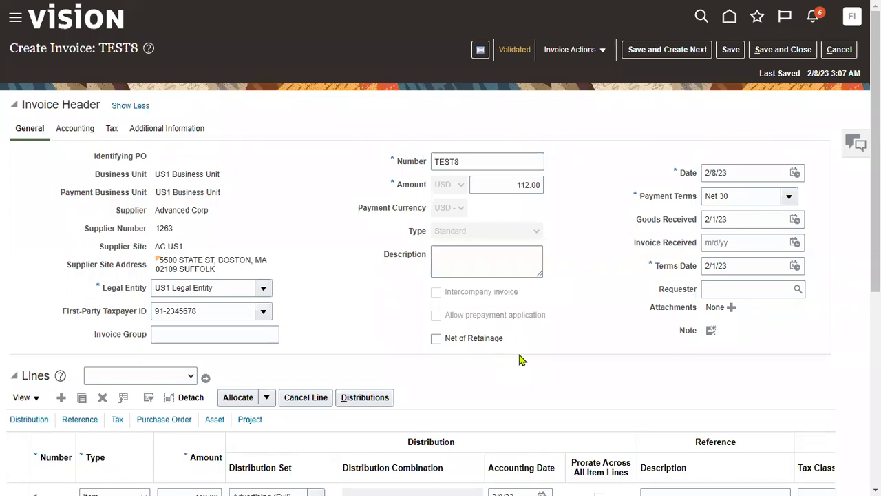
# Save and close invoice TEST8, and check its validation, accounting and paid status among the recent validated invoices
pyautogui.click(768, 54)
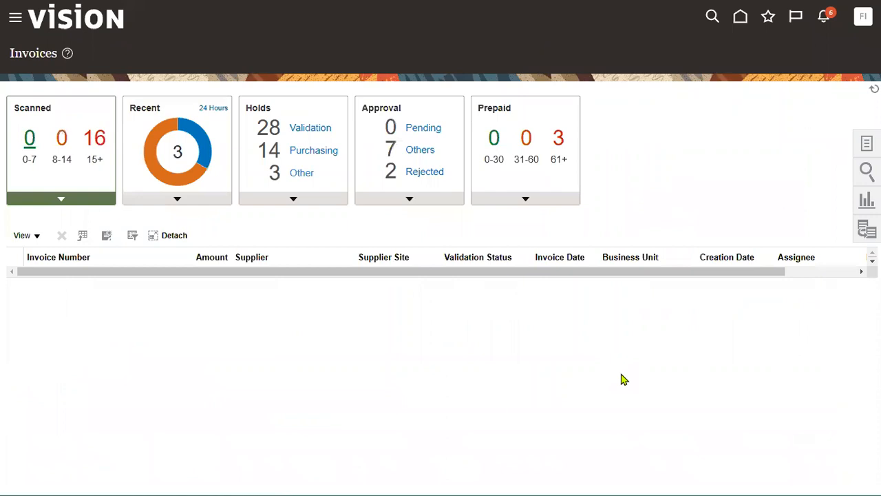
pyautogui.click(207, 144)
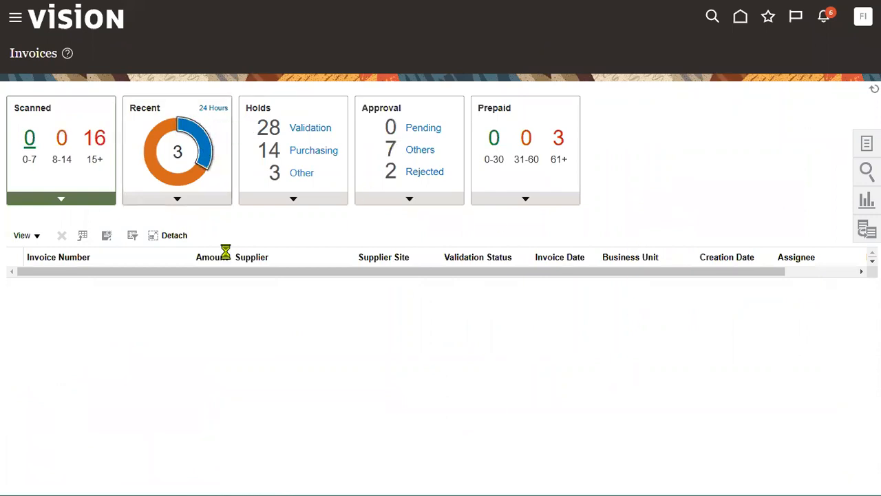
pyautogui.click(89, 278)
pyautogui.doubleClick(450, 277)
pyautogui.click(553, 277)
pyautogui.doubleClick(630, 278)
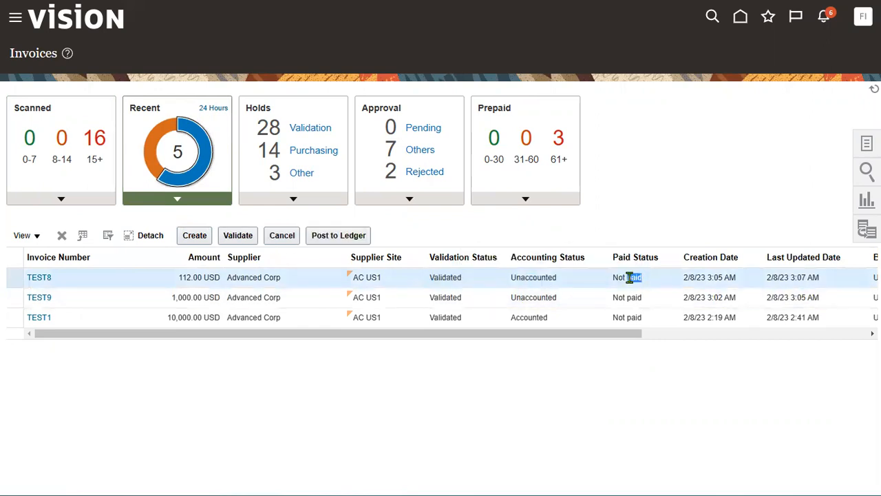
pyautogui.moveTo(635, 334); pyautogui.dragTo(222, 328)
# Open the main navigation list and expand the Payables work areas
pyautogui.click(16, 21)
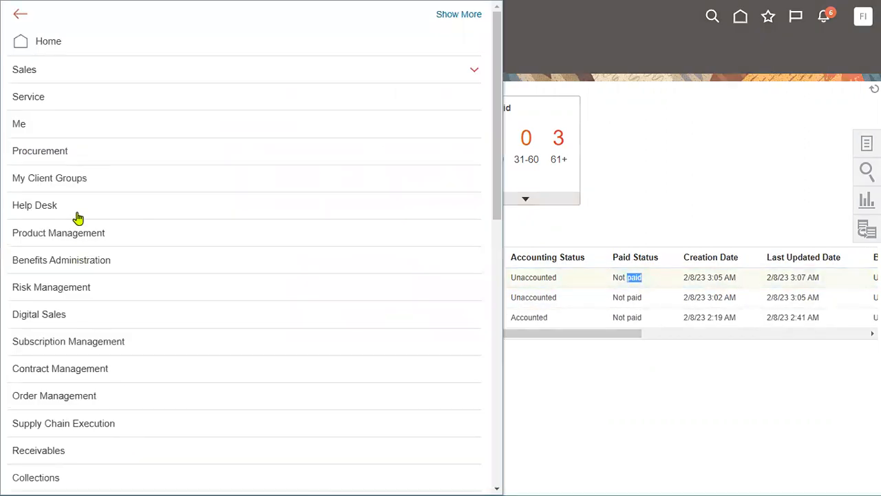
pyautogui.scroll(-3, 103, 333)
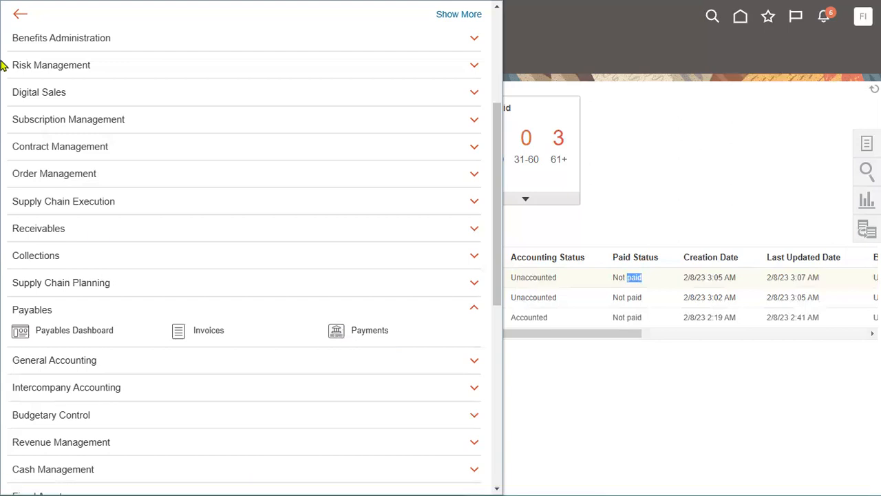
pyautogui.moveTo(45, 6)
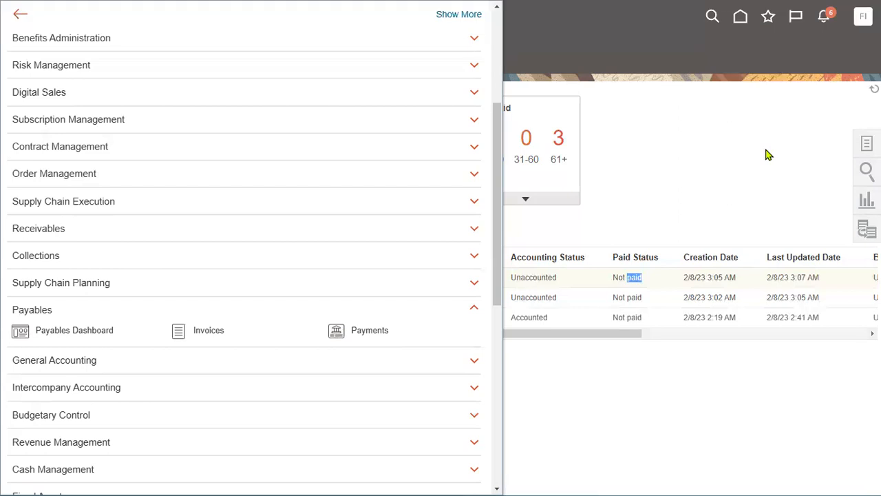